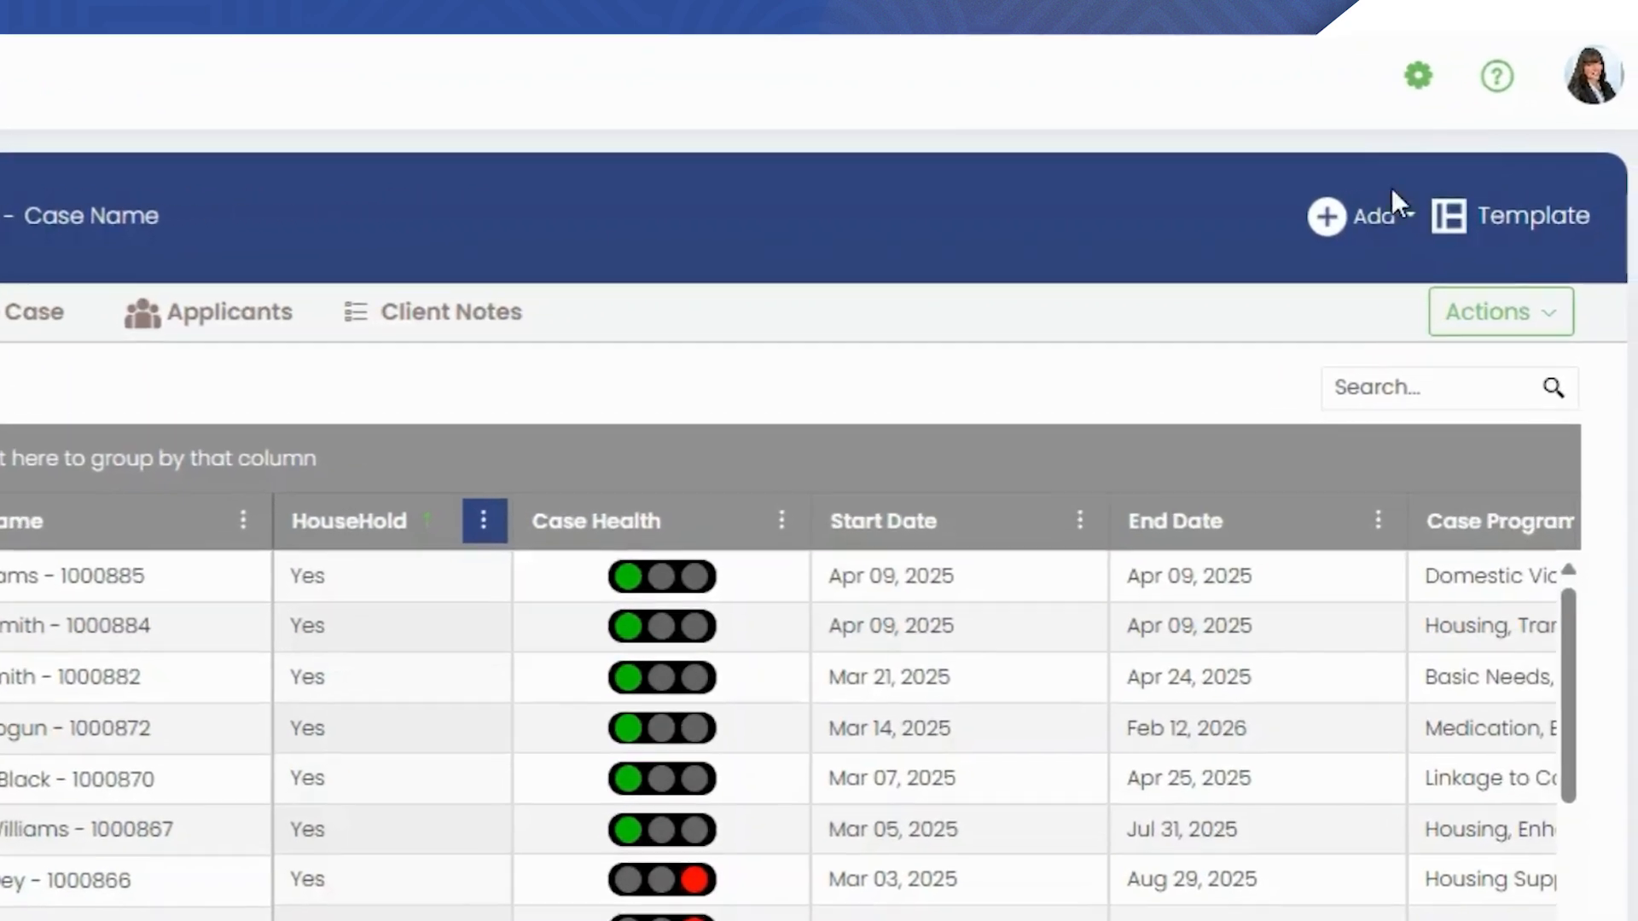
Step: Start adding a new active case and expand the Case Management Details section of its intake form
left_click(1386, 213)
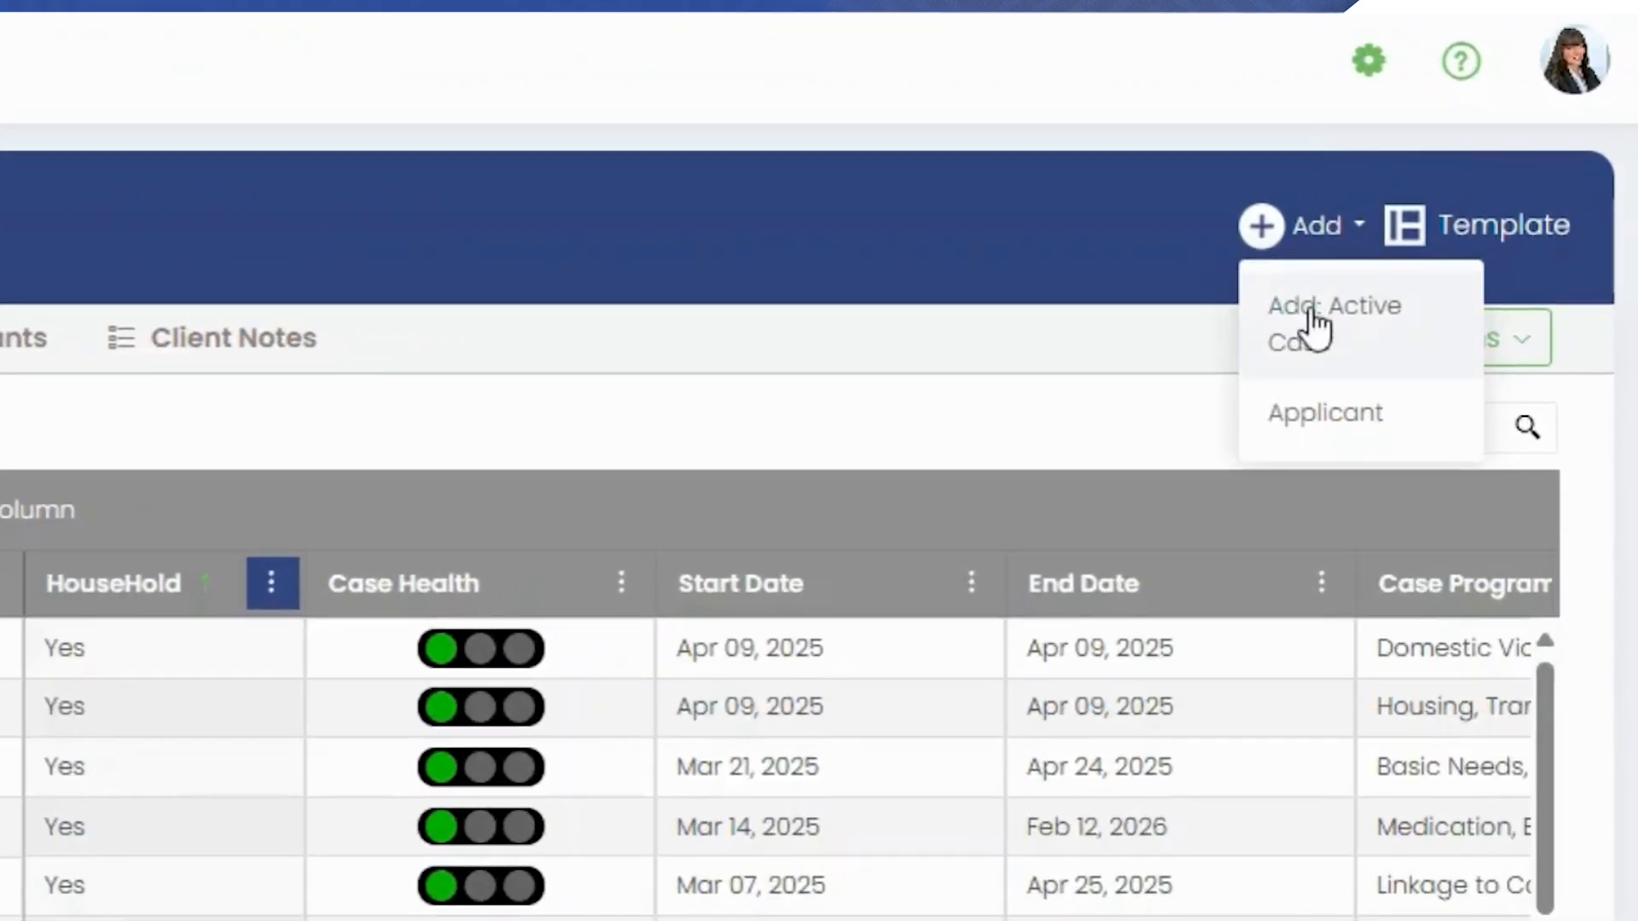
left_click(1326, 343)
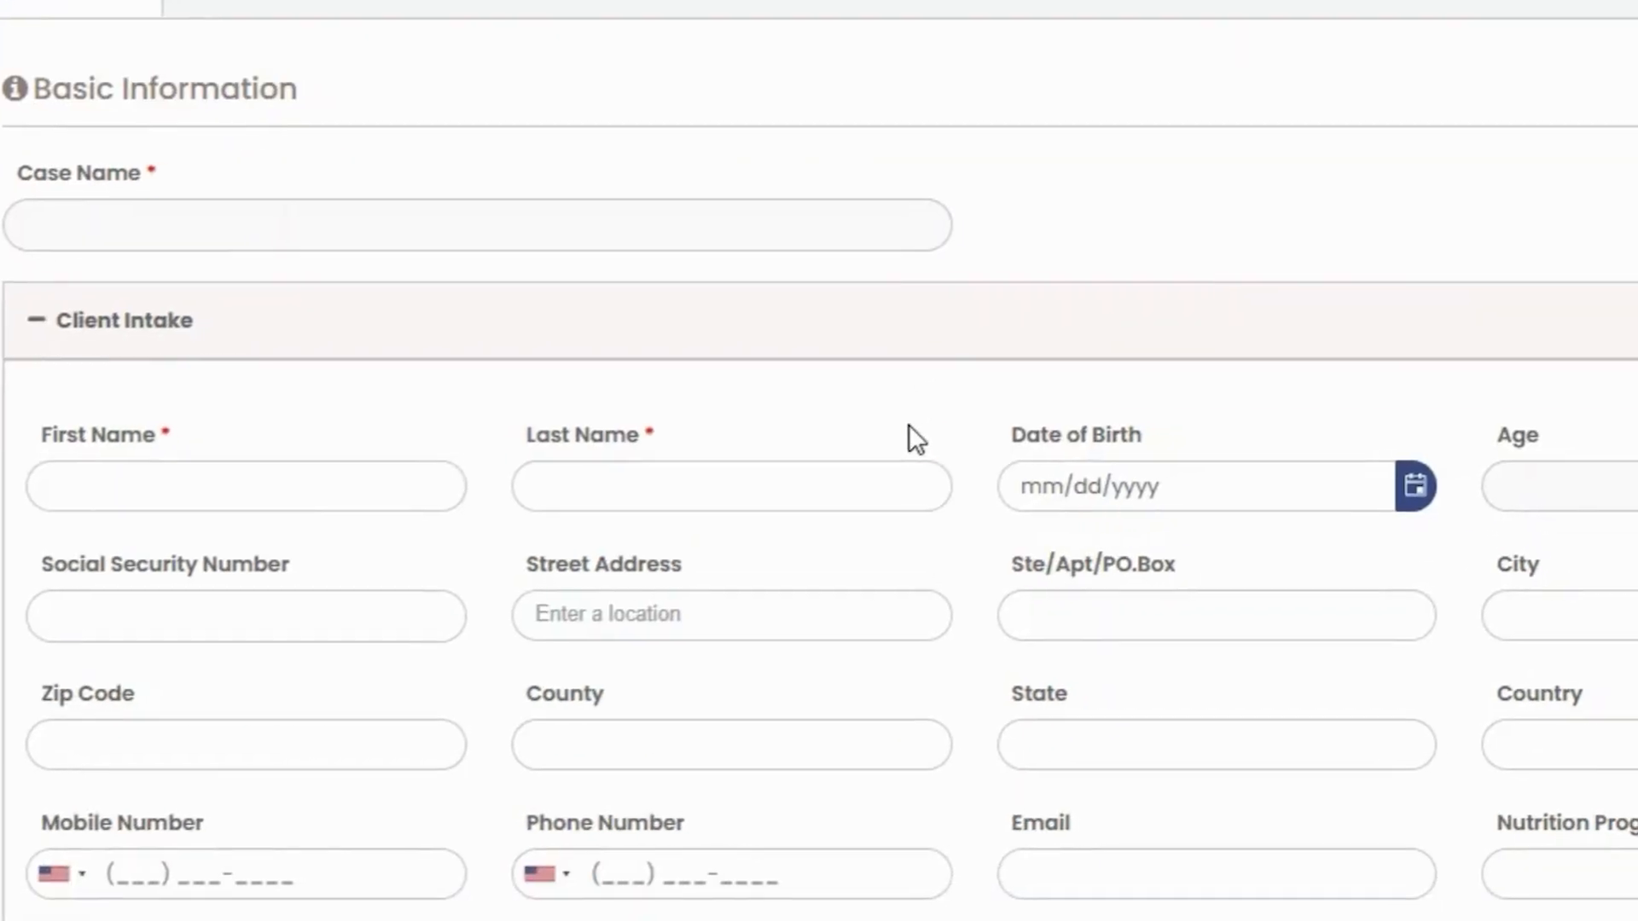
left_click(908, 597)
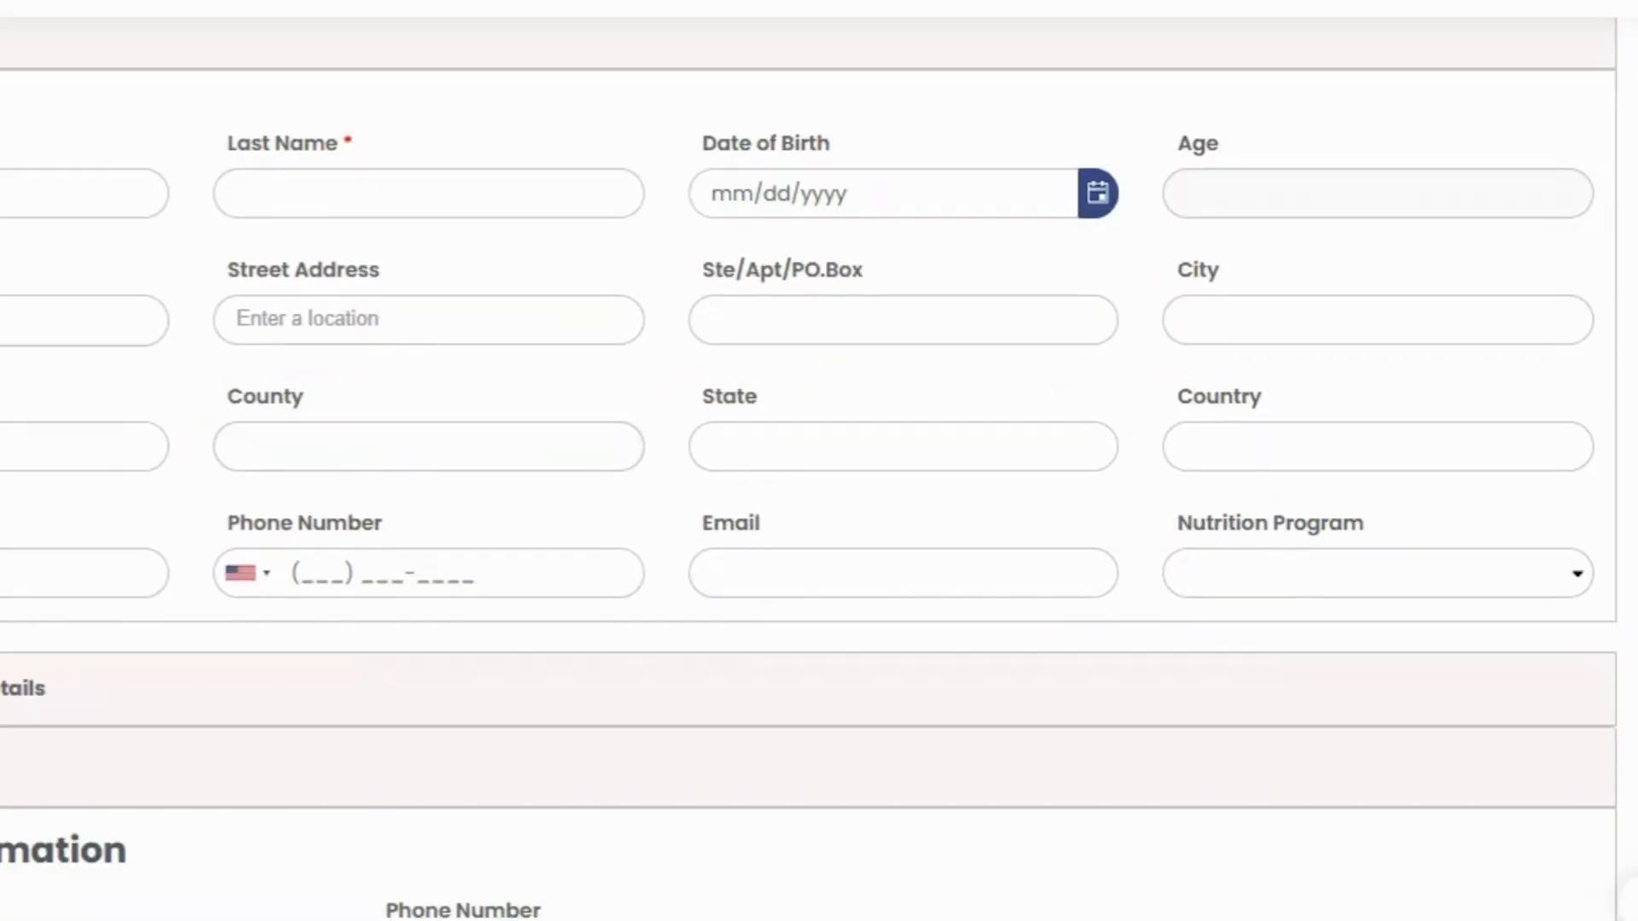
scroll(42, 693, "down", 2)
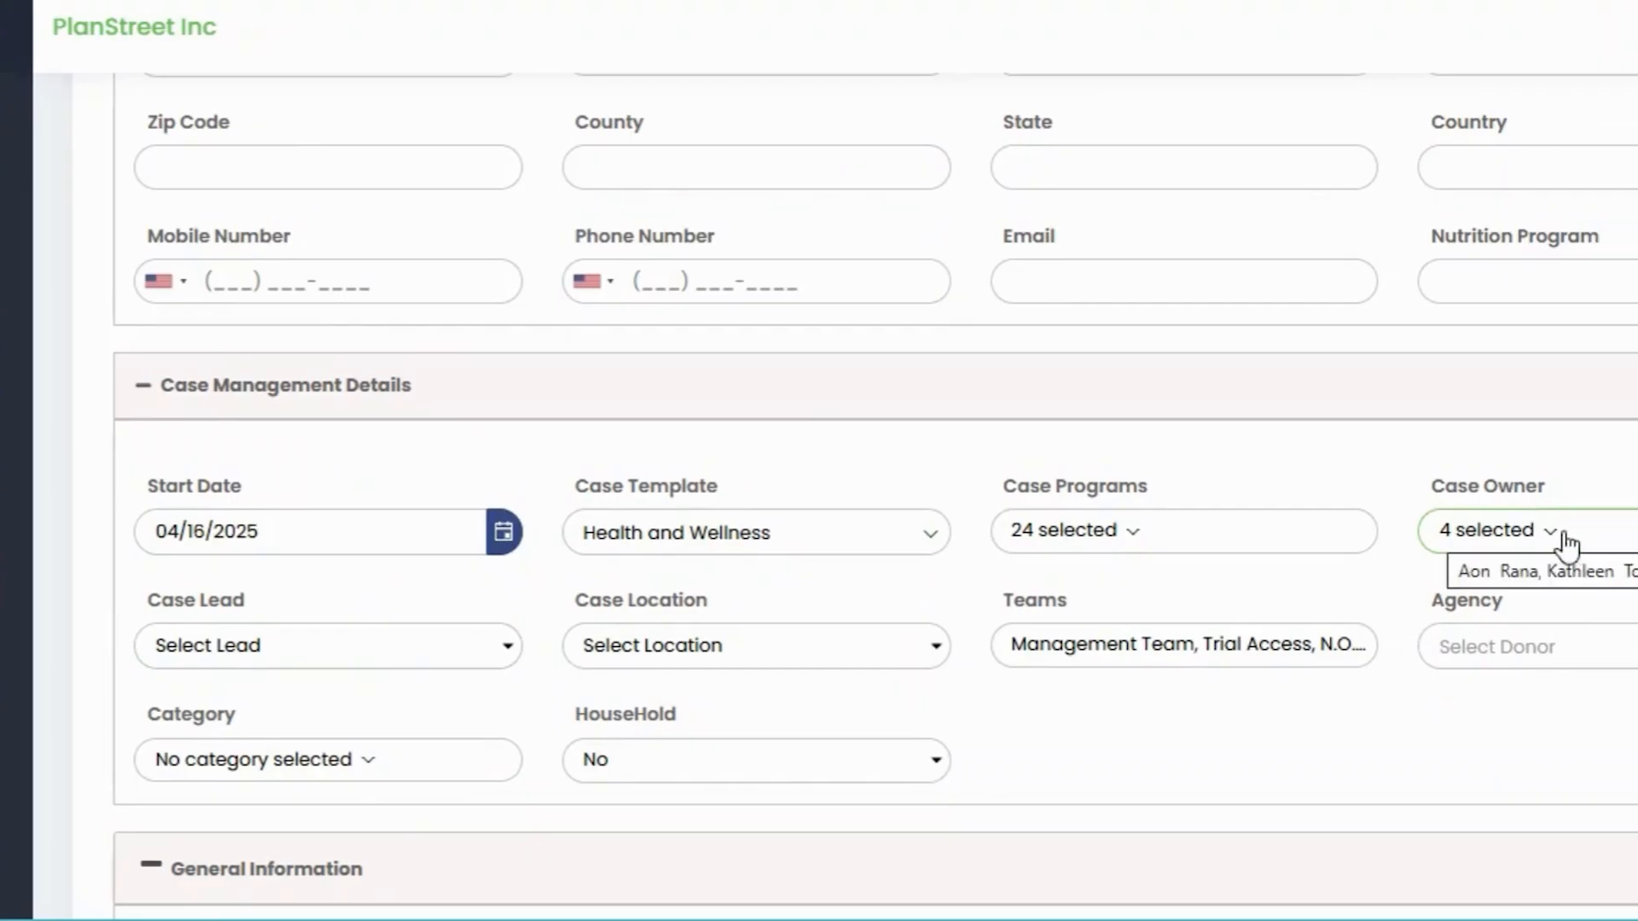
Step: Review the choices for case owner, case lead, case template and case programs on the new case form
left_click(1597, 533)
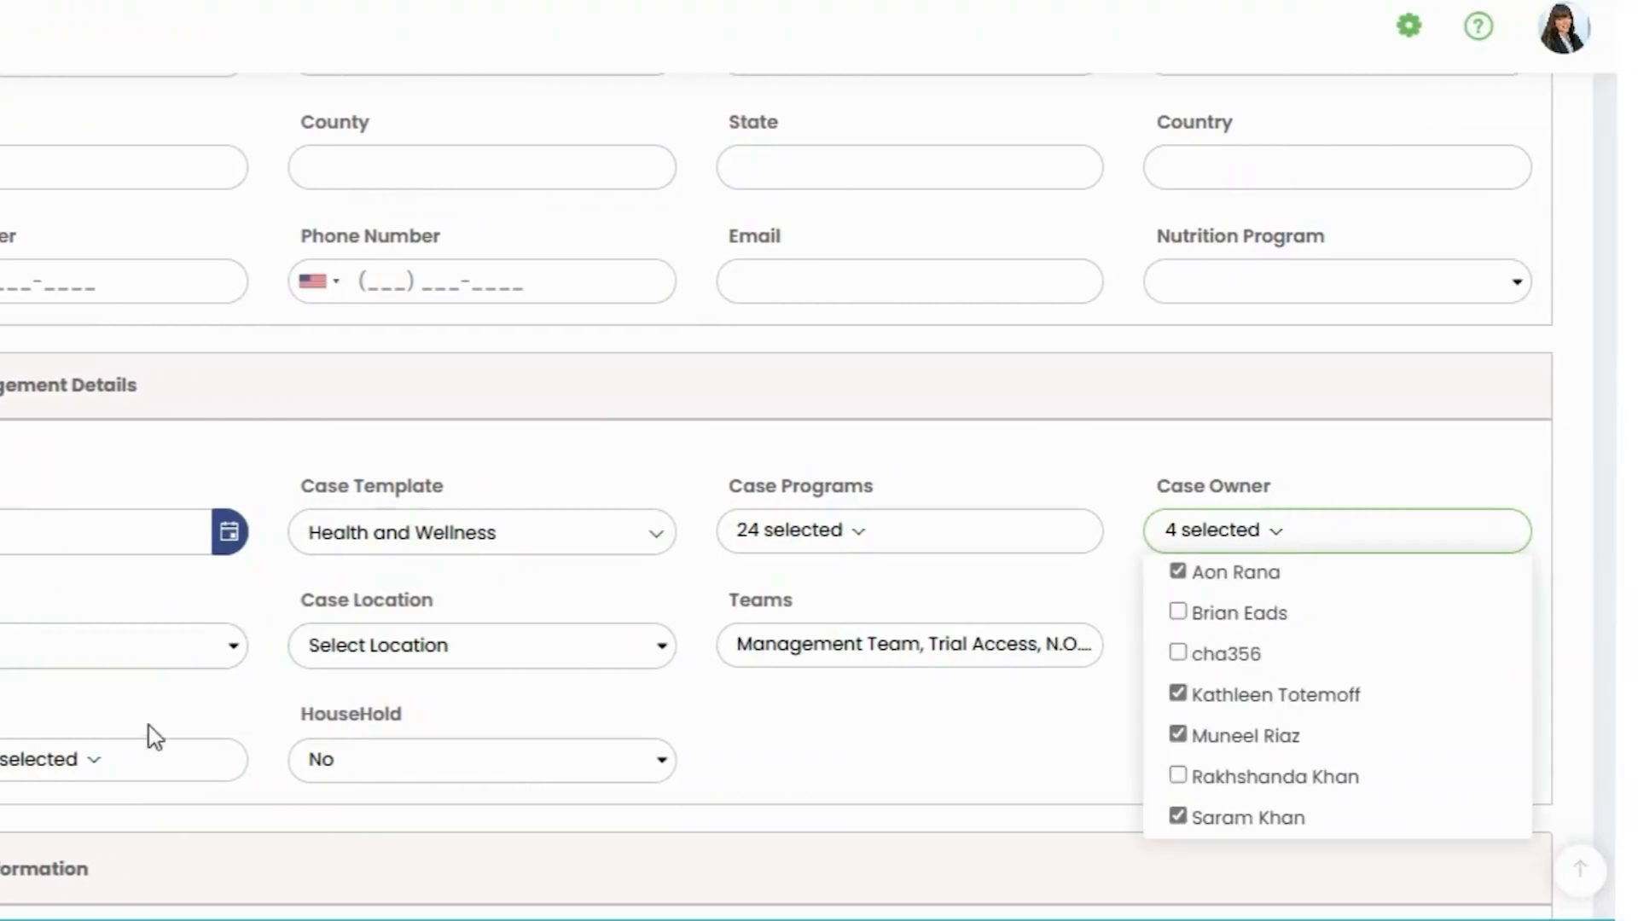
left_click(231, 646)
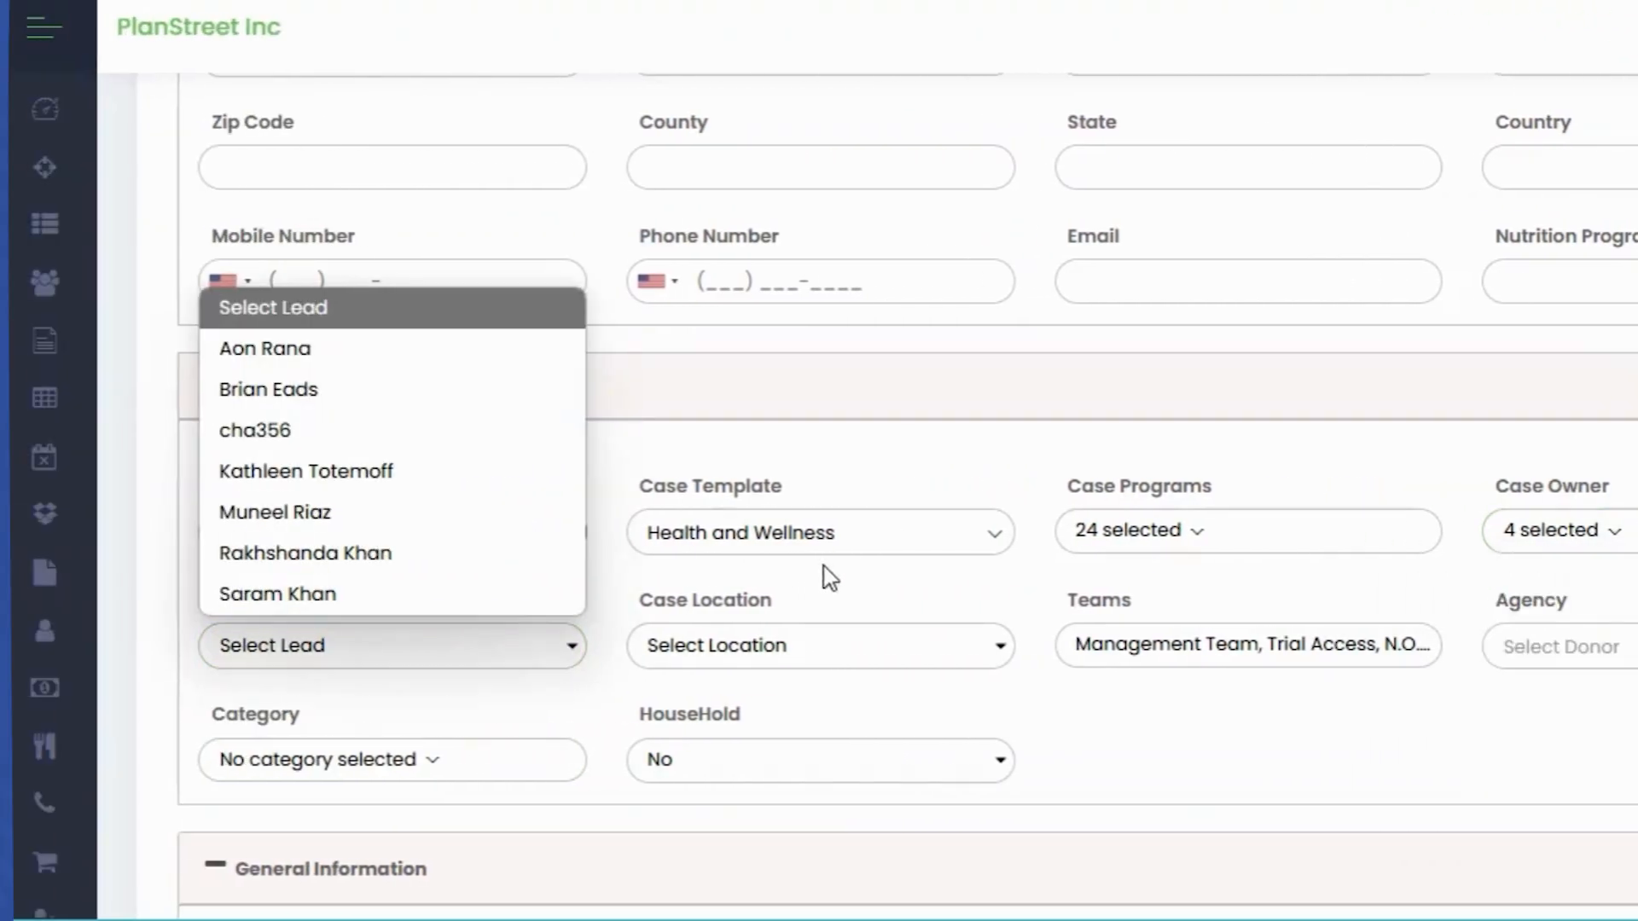
left_click(996, 536)
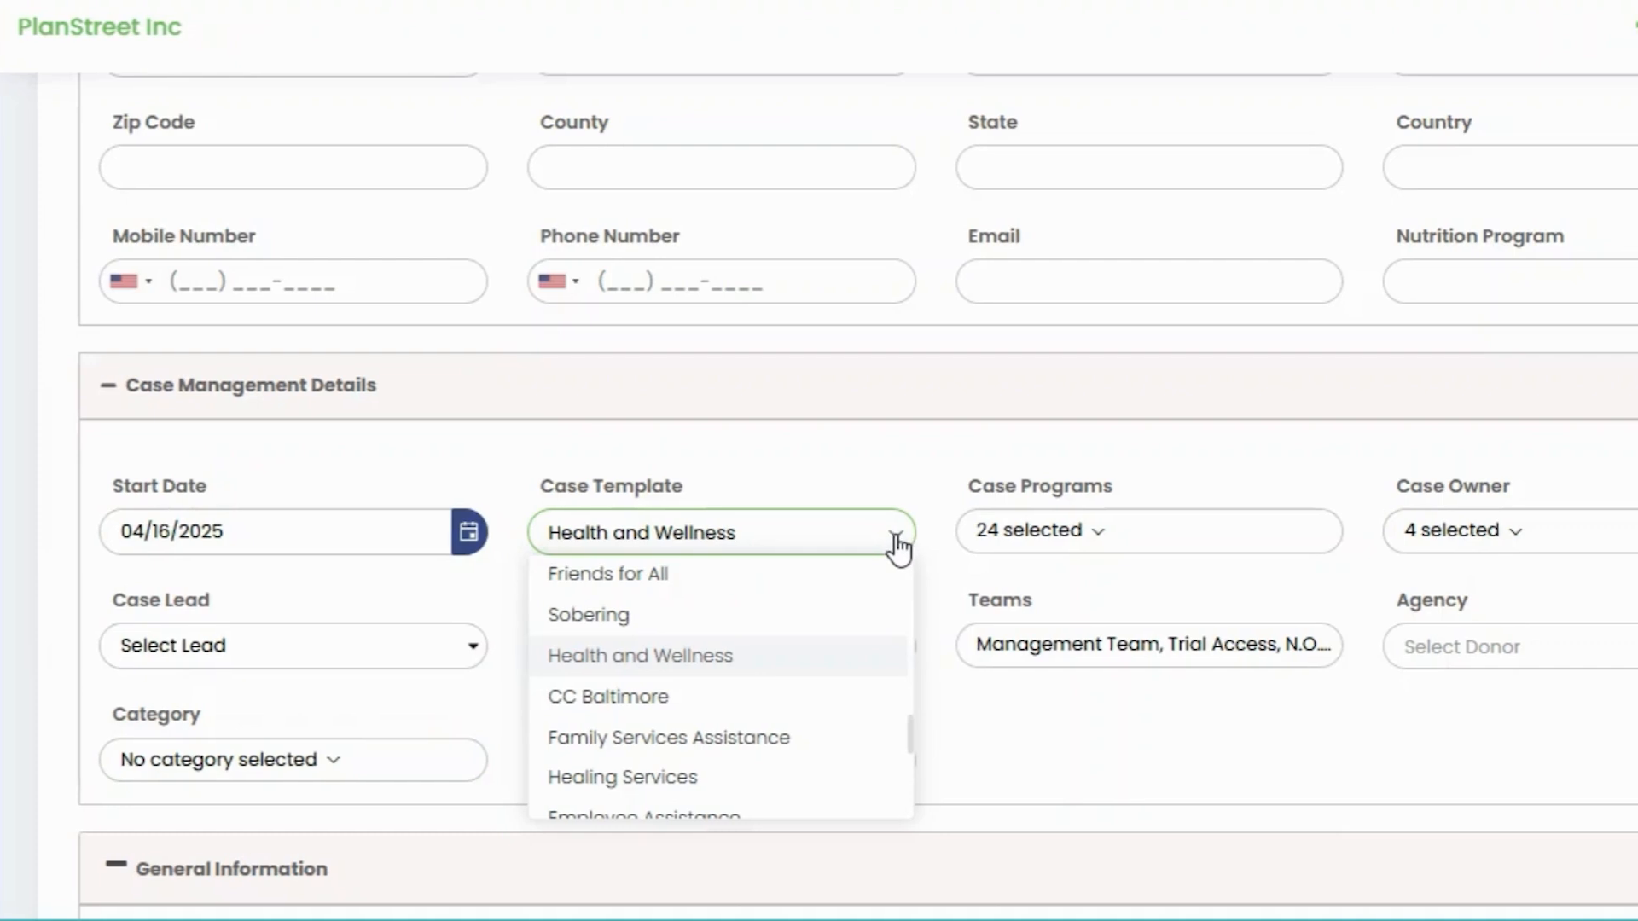
left_click(1105, 542)
left_click(981, 698)
left_click(962, 779)
left_click(957, 858)
scroll(1359, 760, "up", 7)
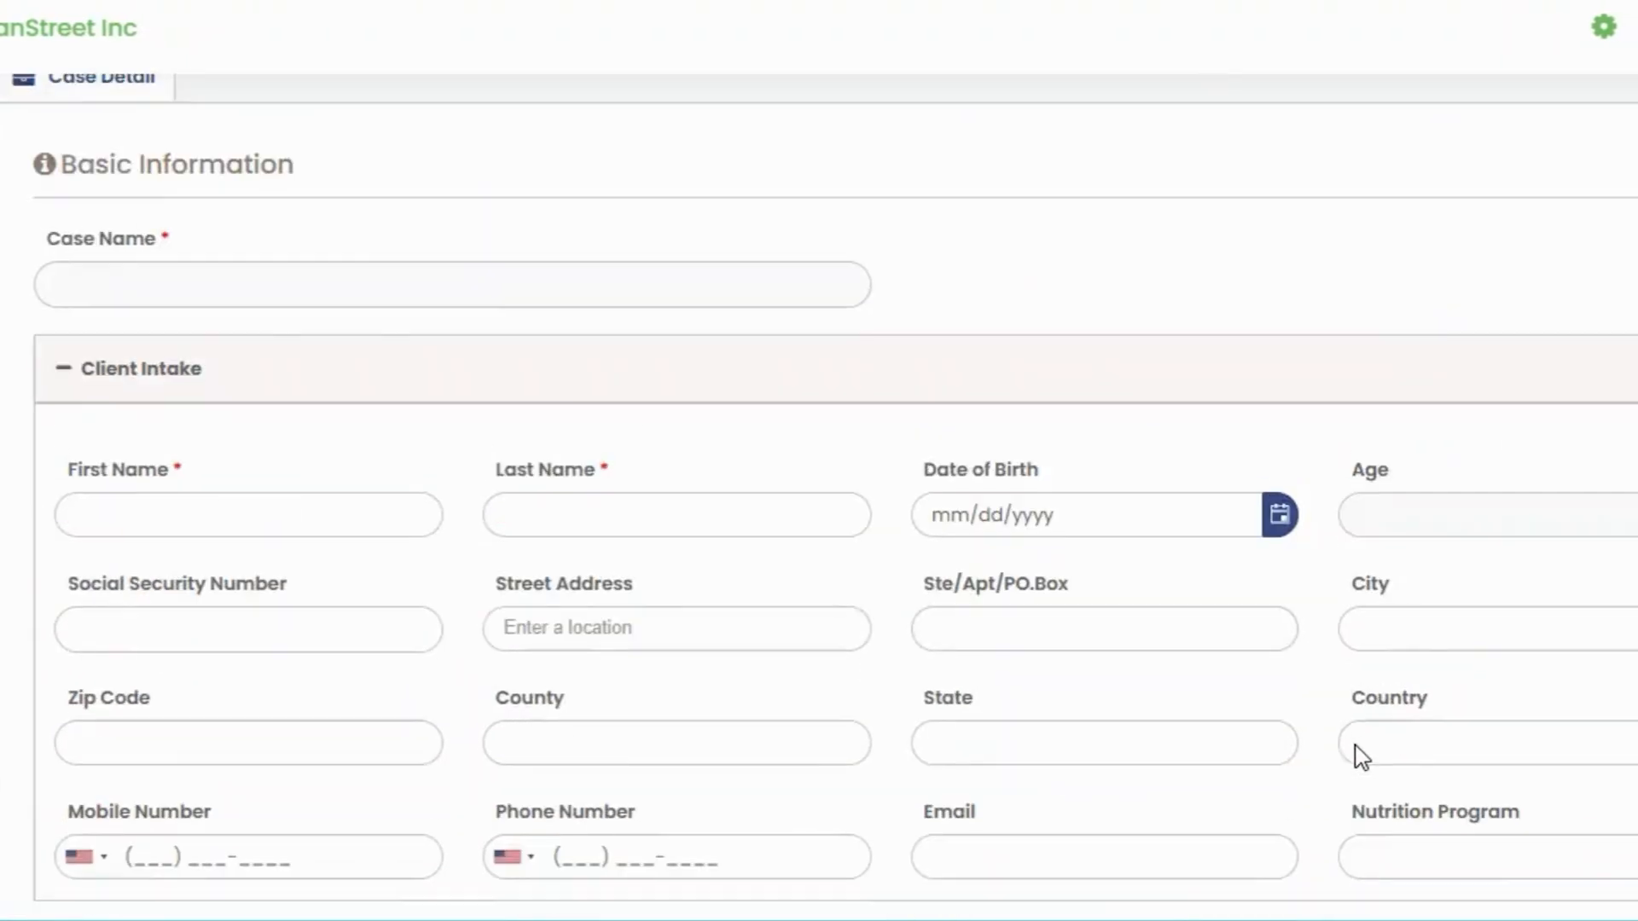
left_click(1361, 756)
scroll(1358, 751, "up", 2)
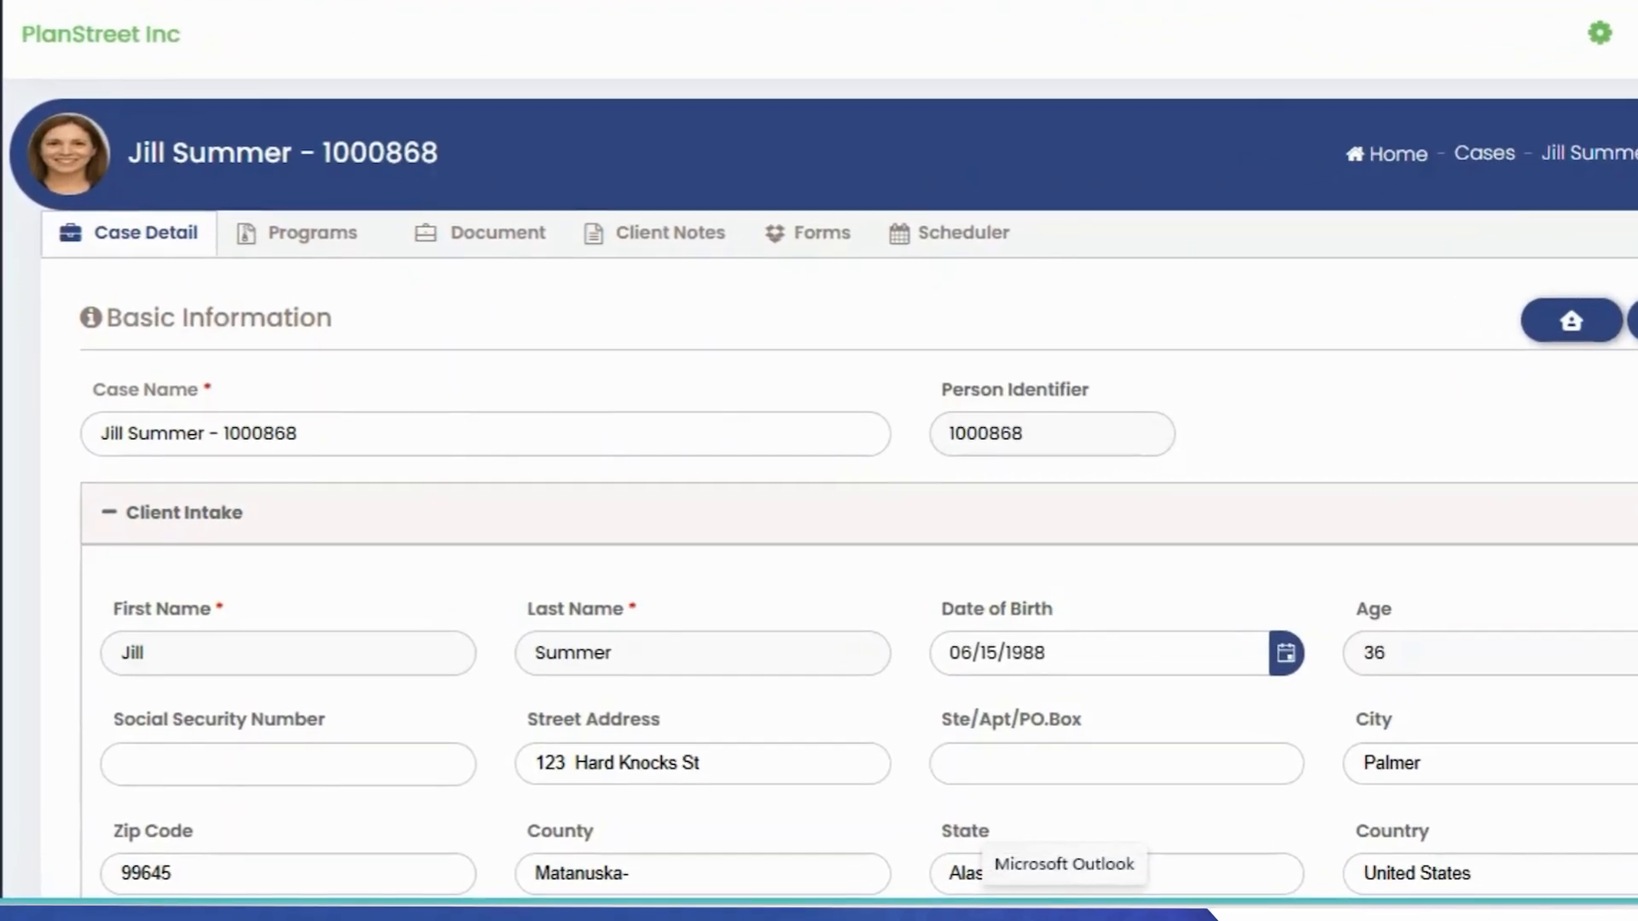
Step: Examine the existing client's case details, including the Case Management Details and the list of assigned case programs
scroll(742, 799, "down", 5)
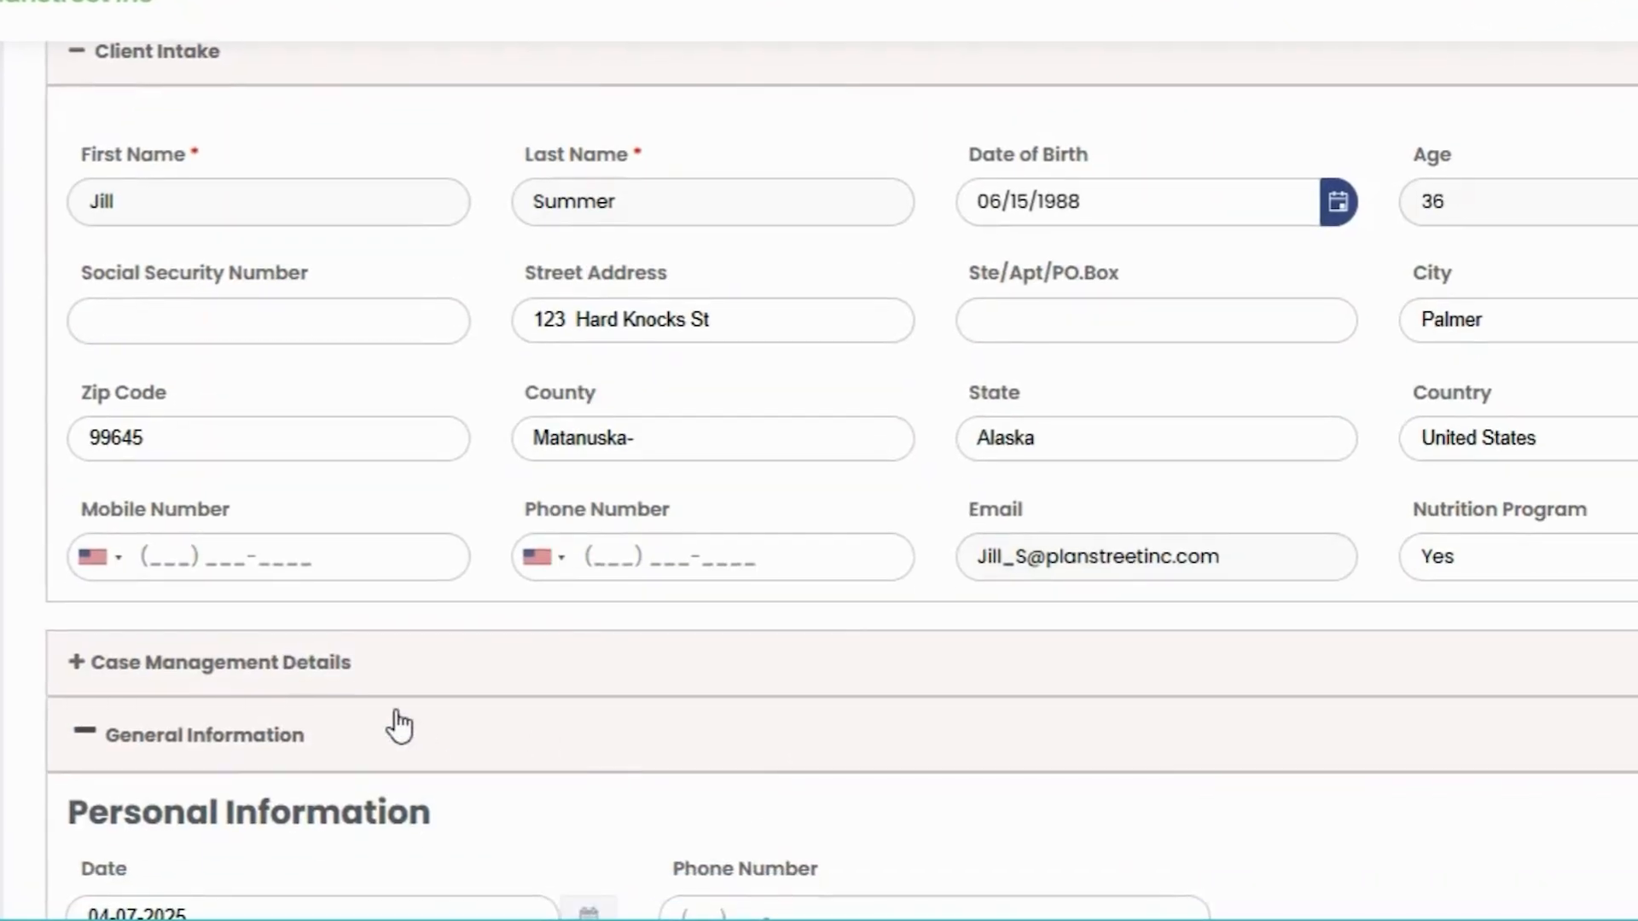
left_click(405, 674)
scroll(683, 674, "down", 2)
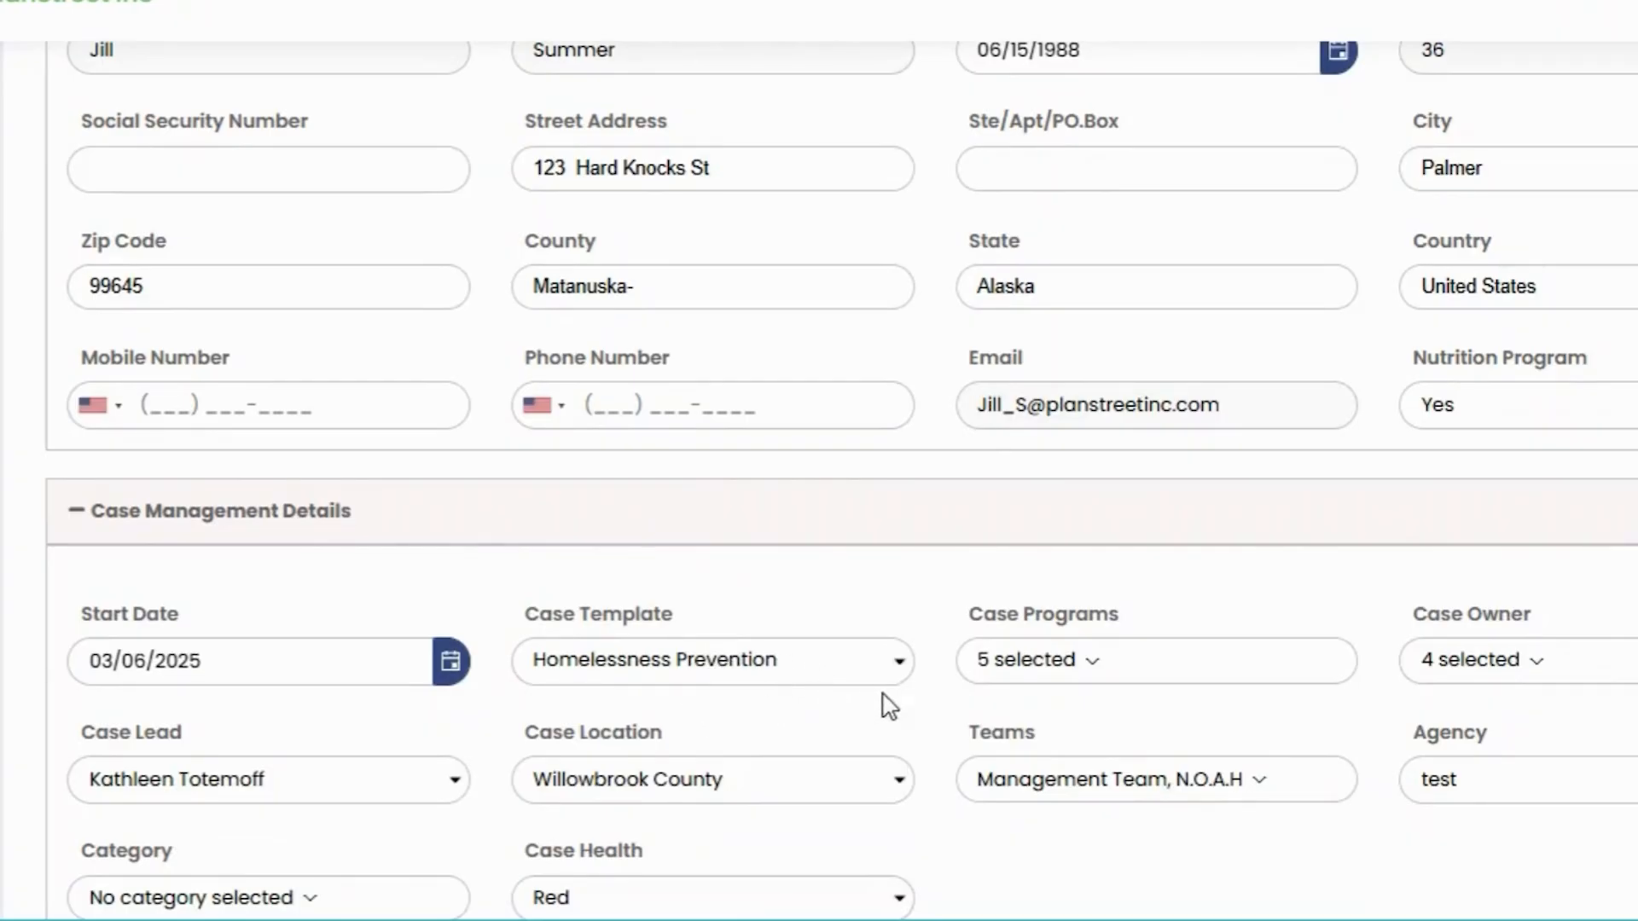
left_click(1081, 678)
scroll(1124, 742, "down", 3)
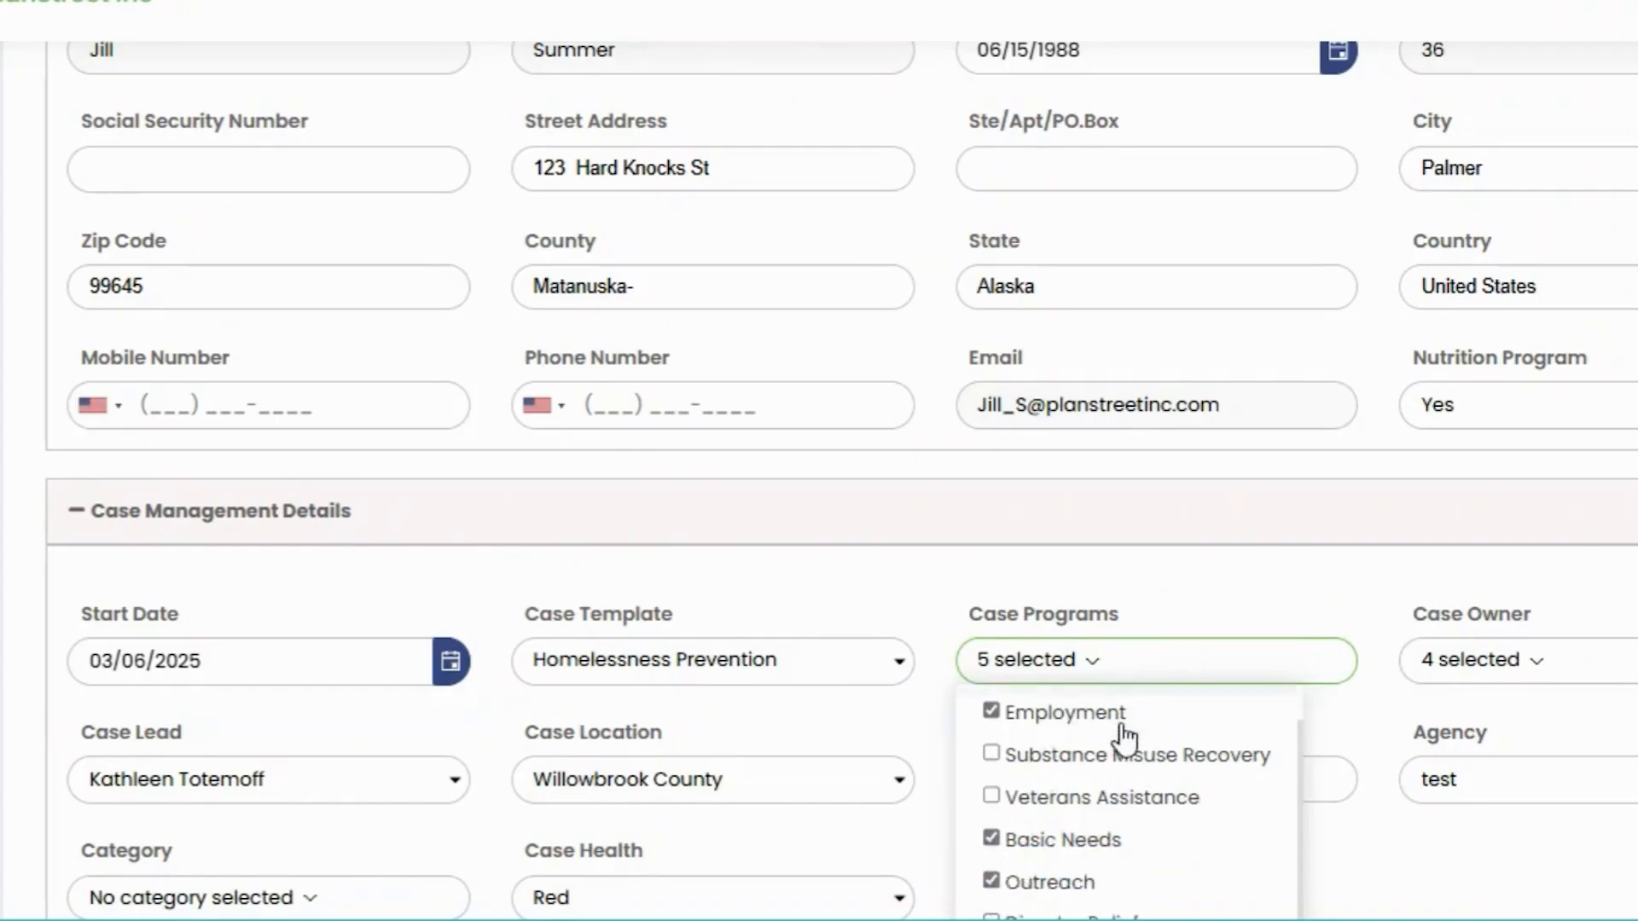
scroll(1117, 749, "down", 2)
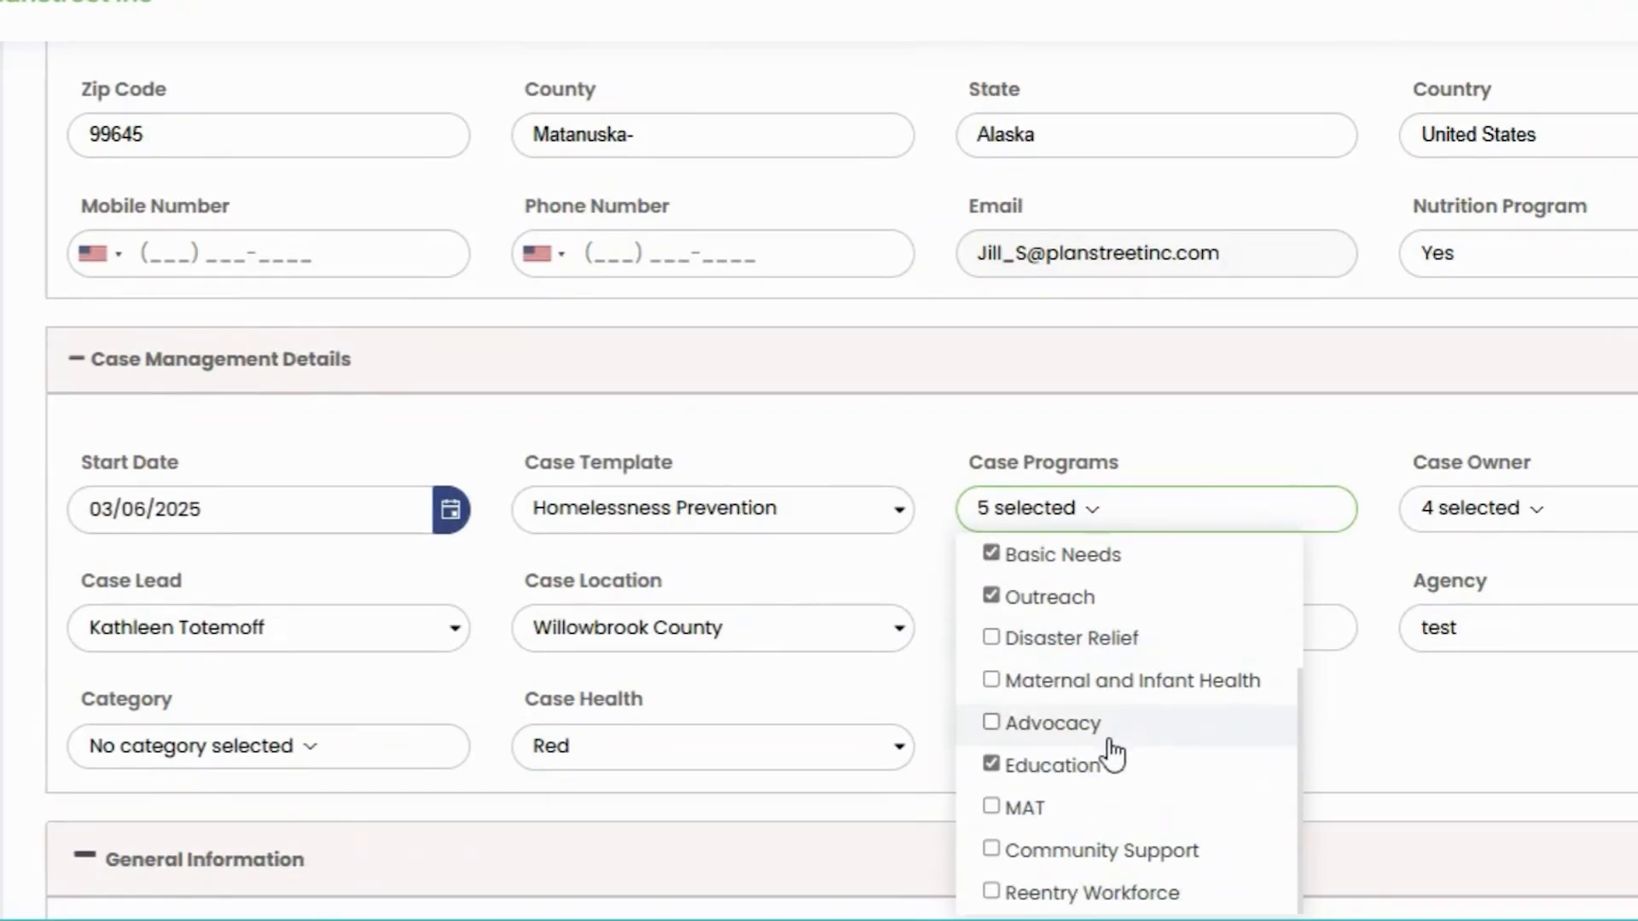
scroll(1108, 751, "up", 3)
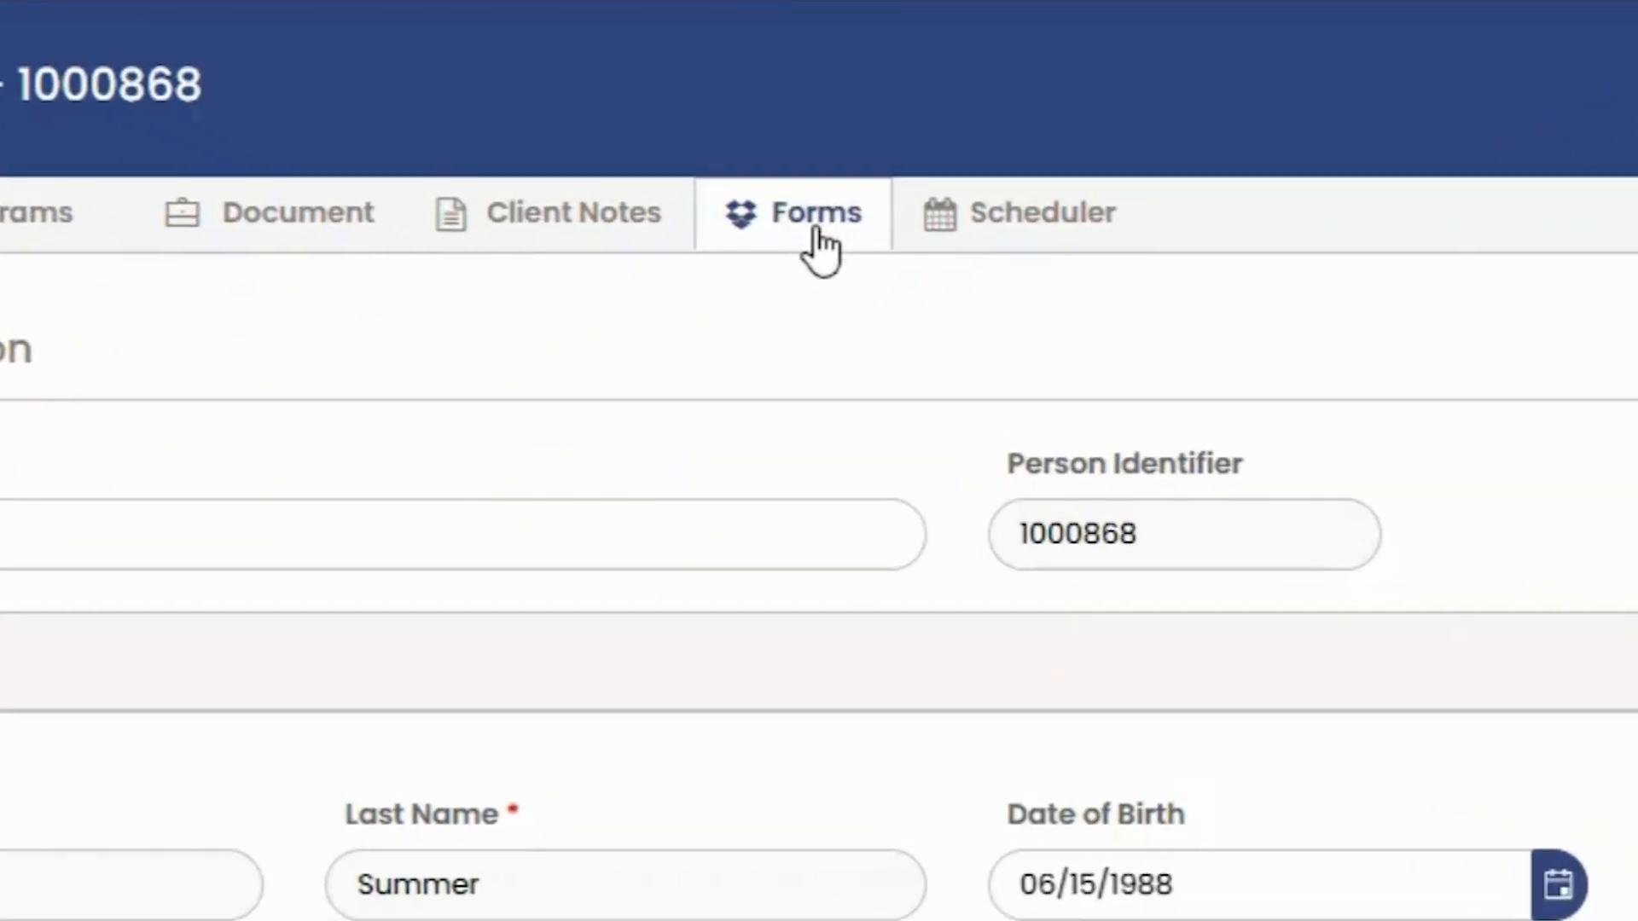
Step: Find the Demo 3 Intake Form among the client's case forms and open it
left_click(802, 243)
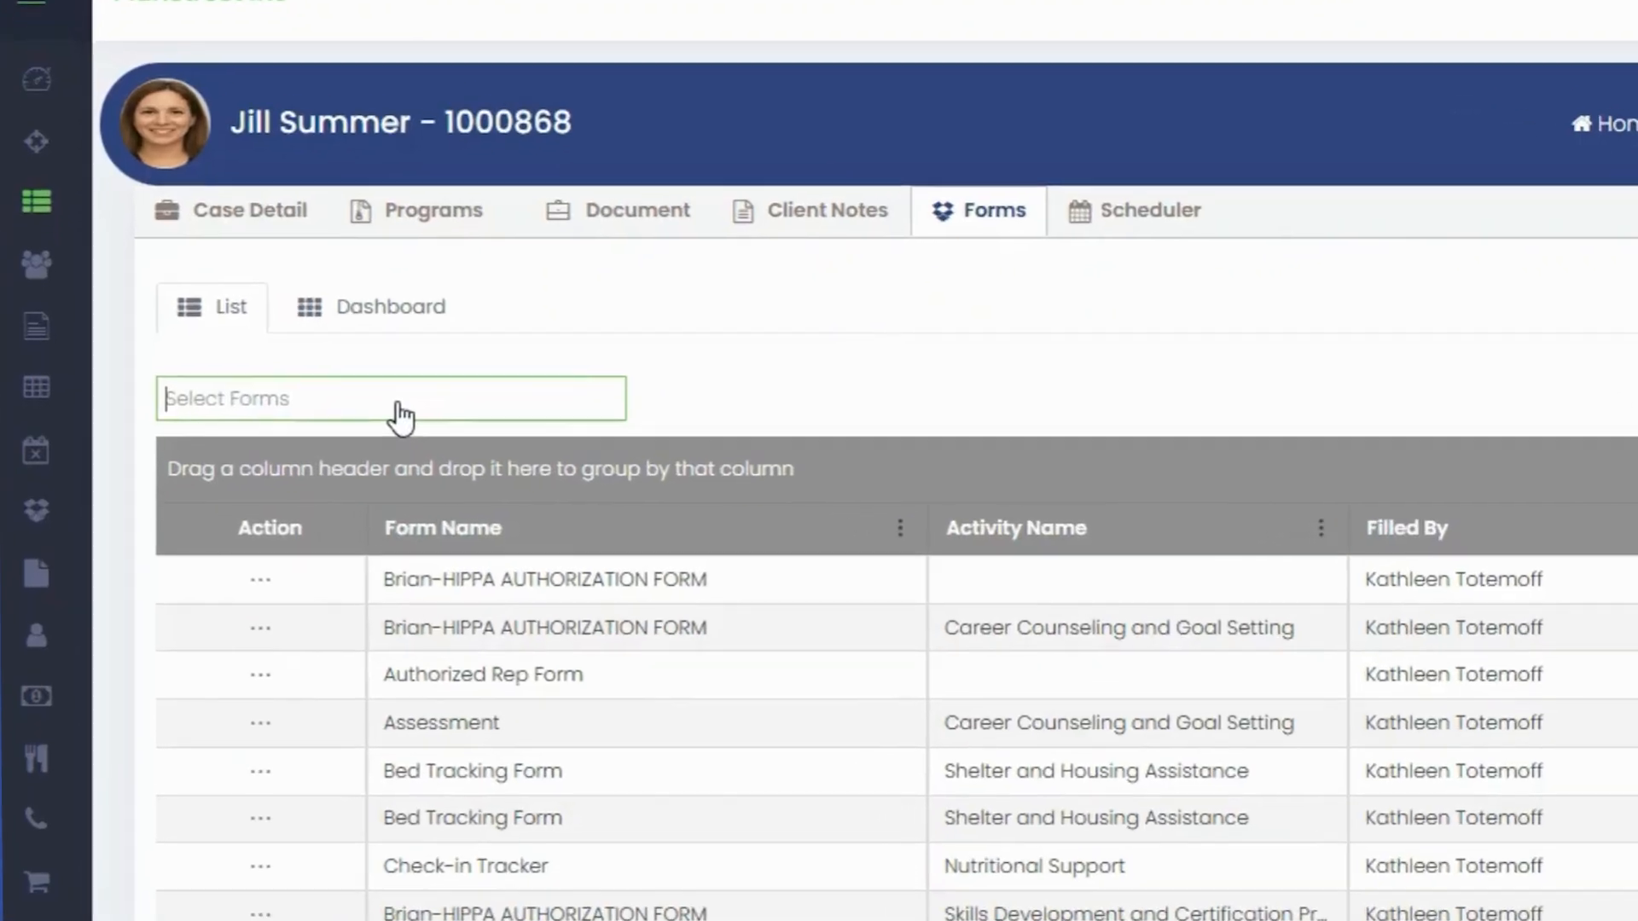
left_click(318, 433)
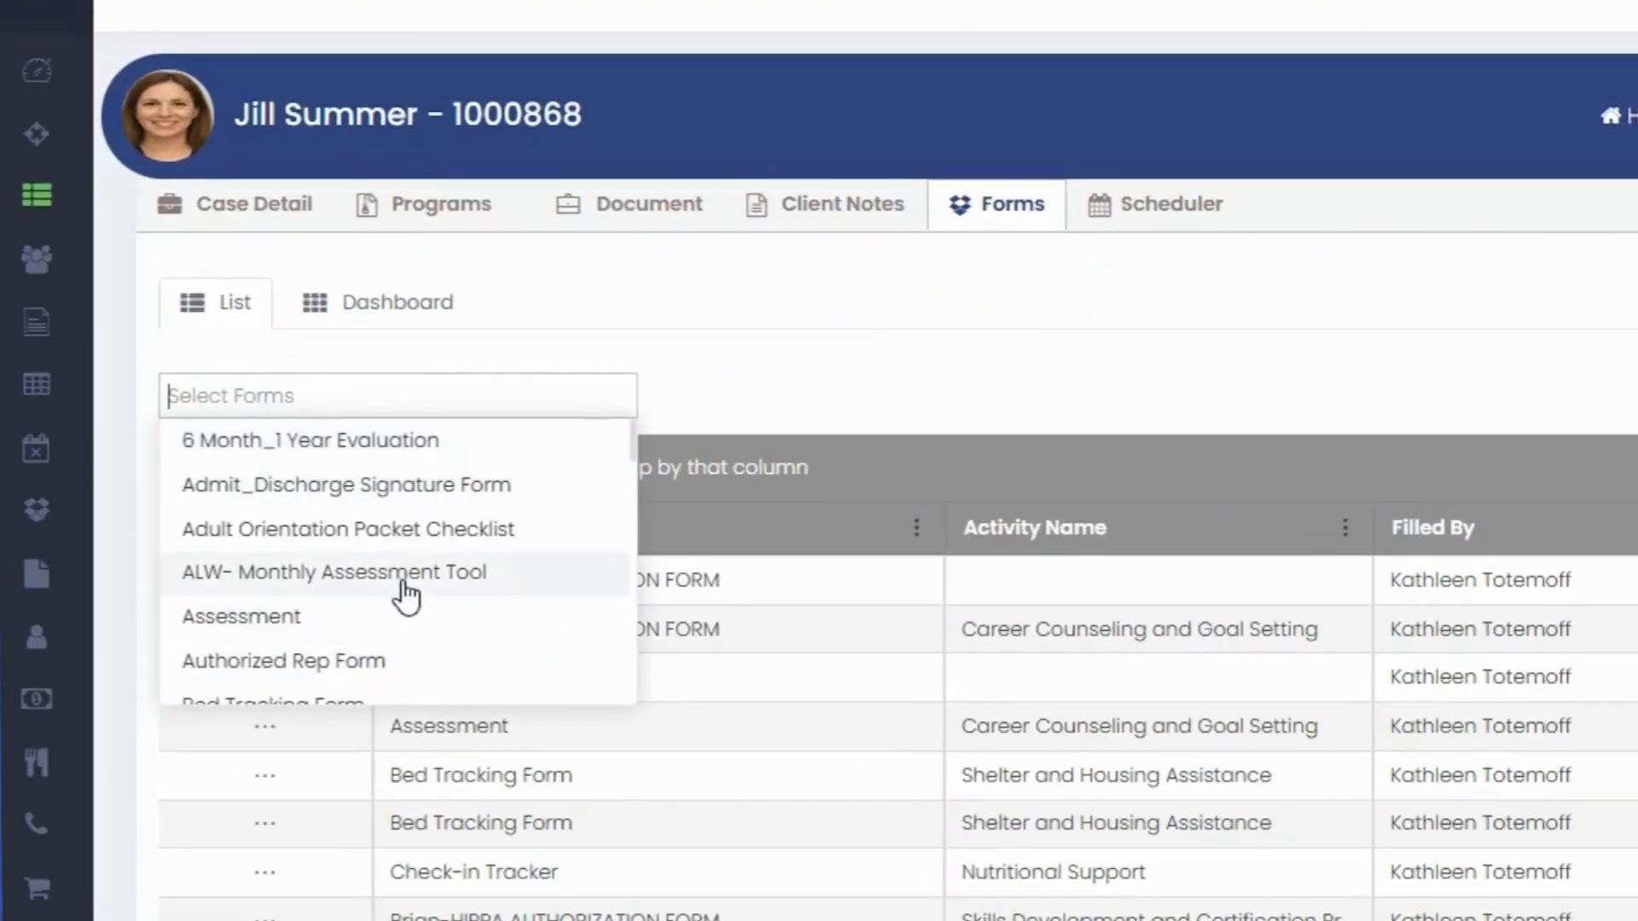
left_click(443, 401)
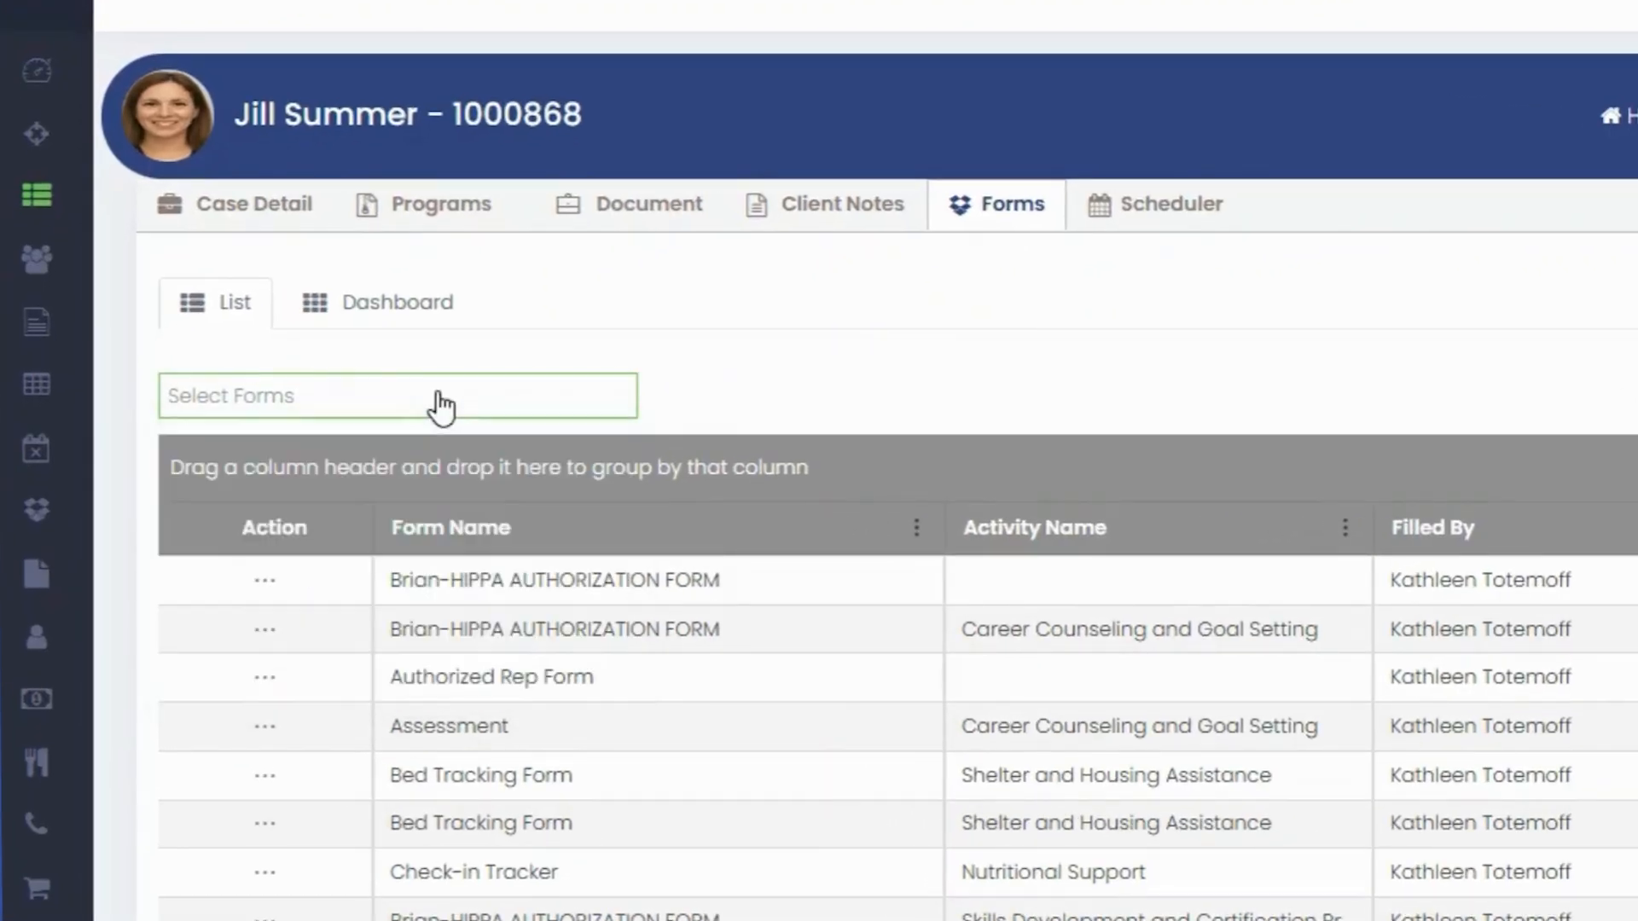
type("demo")
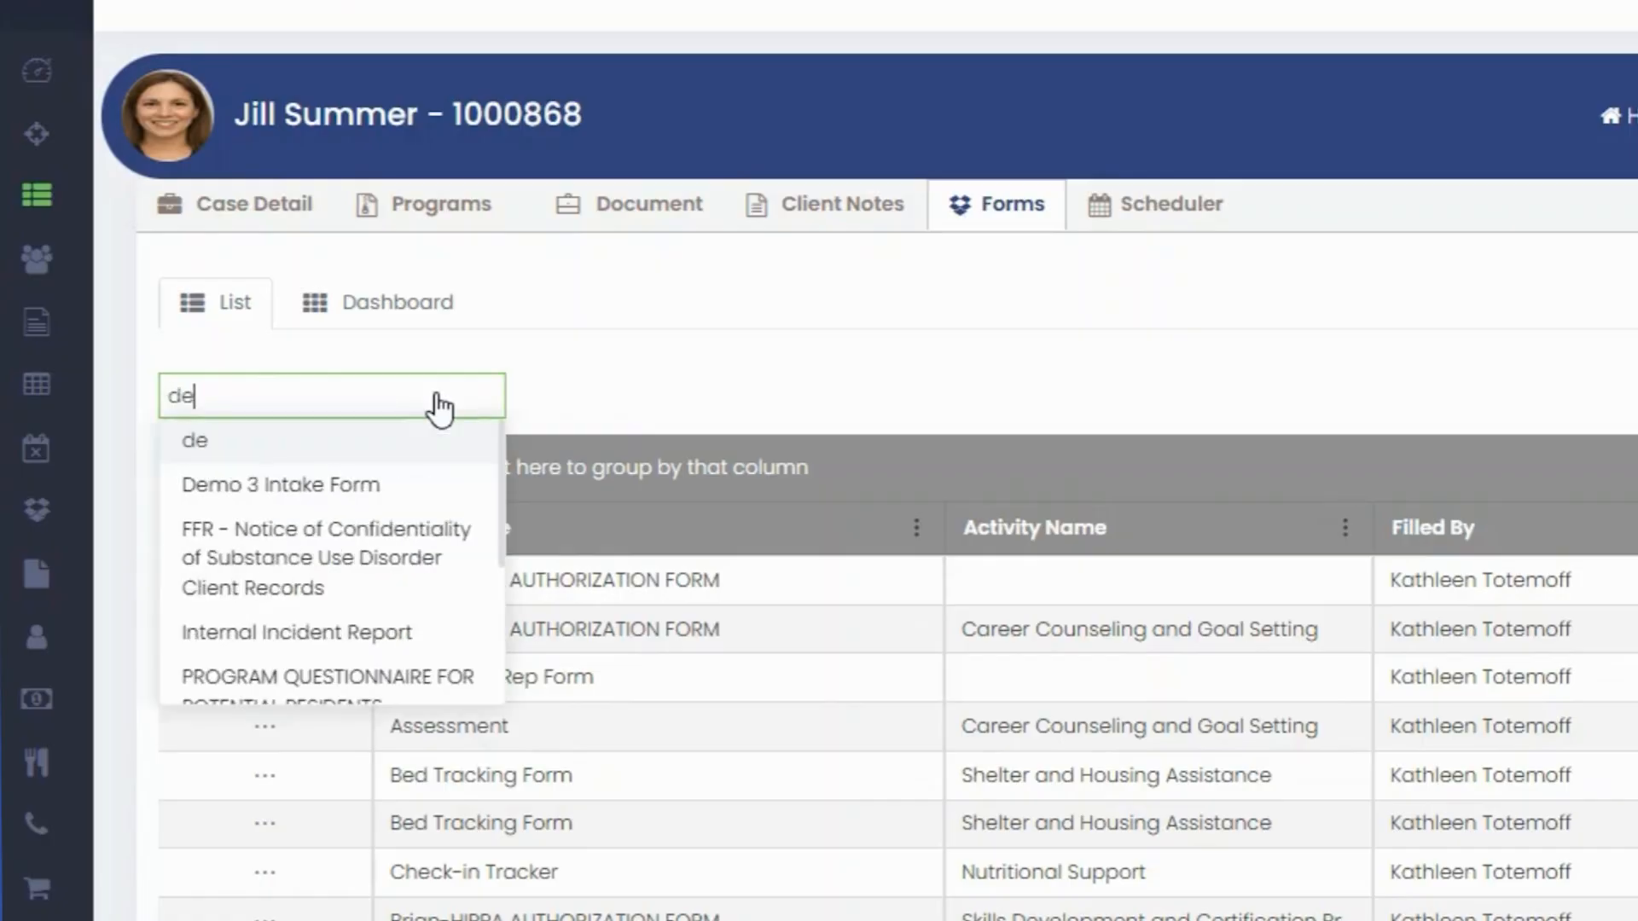
left_click(290, 483)
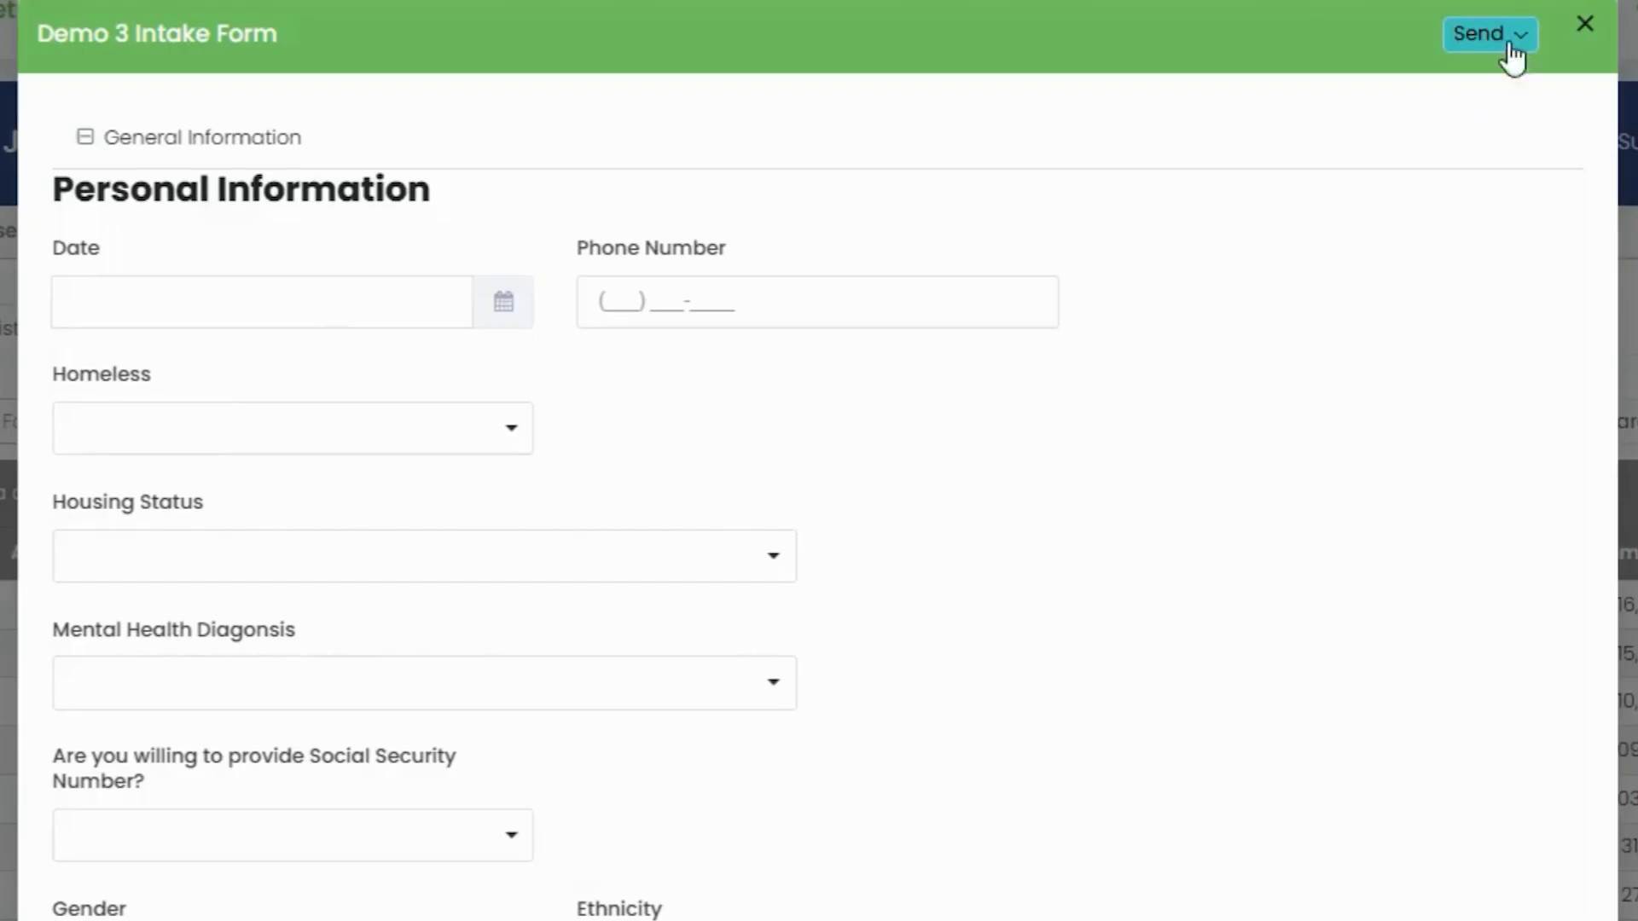
Step: Send the Demo 3 Intake Form to the client by email and close the form
left_click(1516, 36)
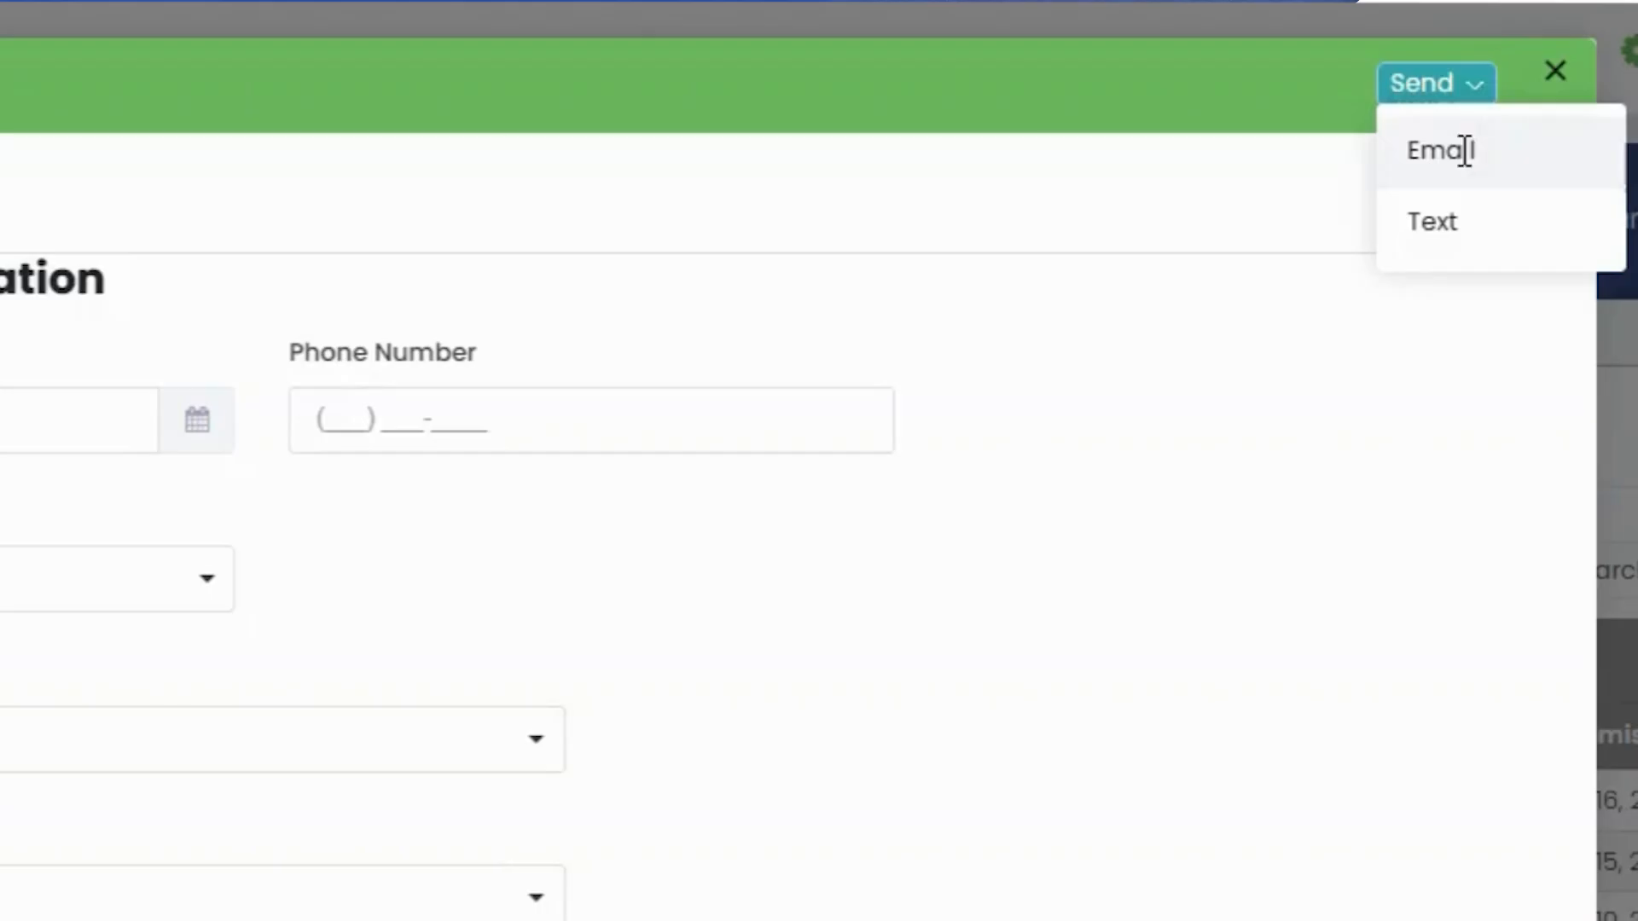
left_click(1454, 151)
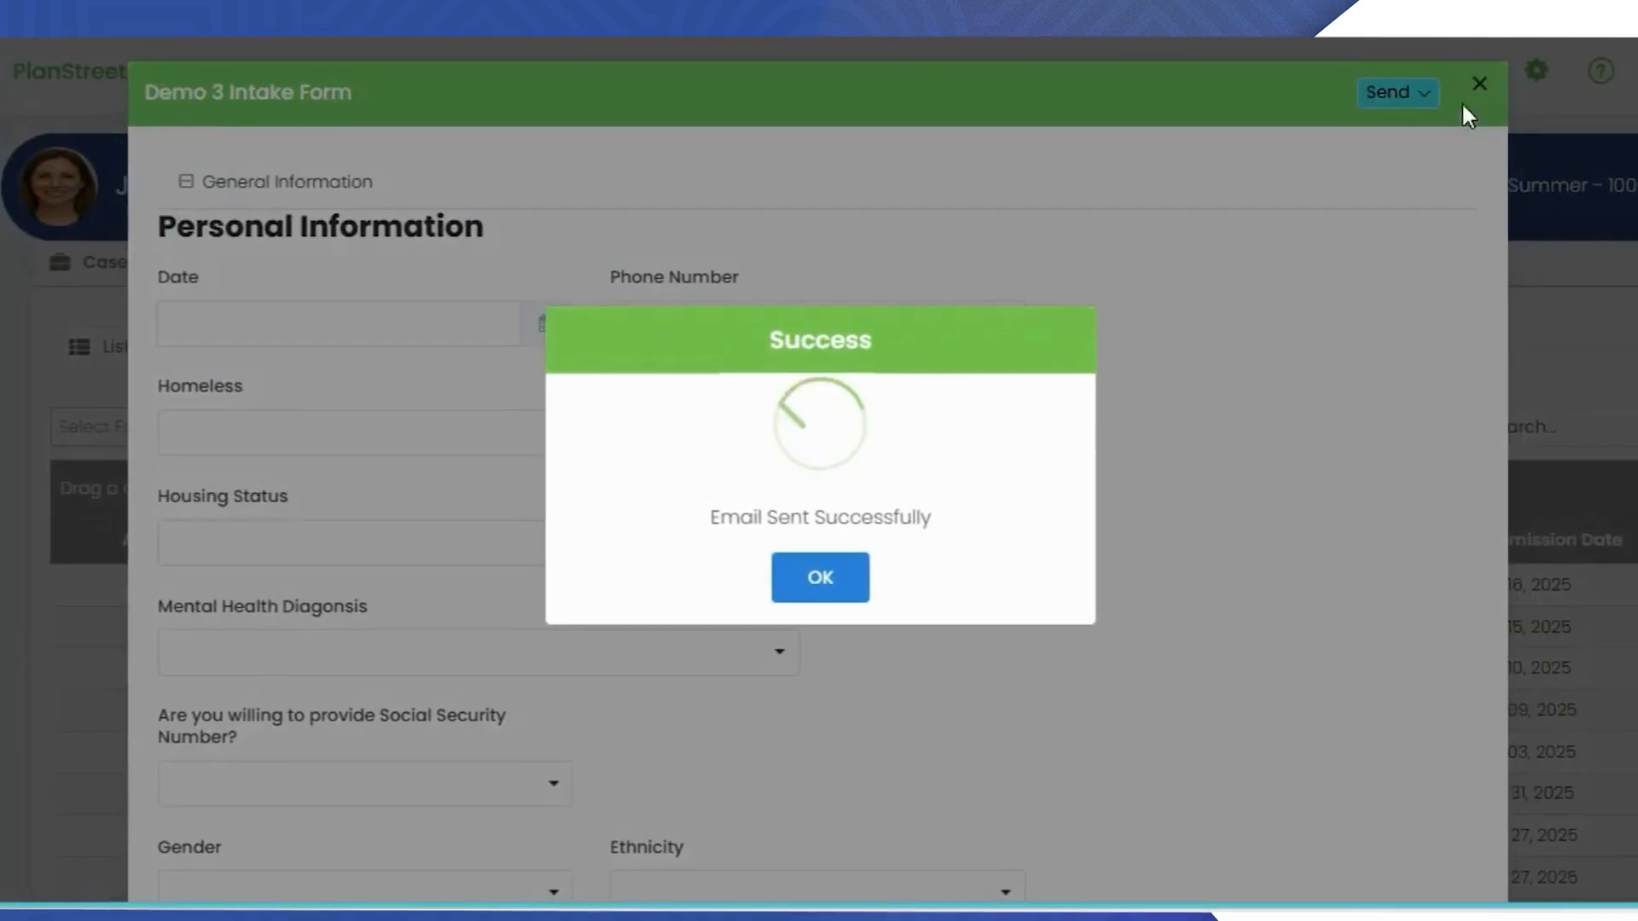
left_click(859, 589)
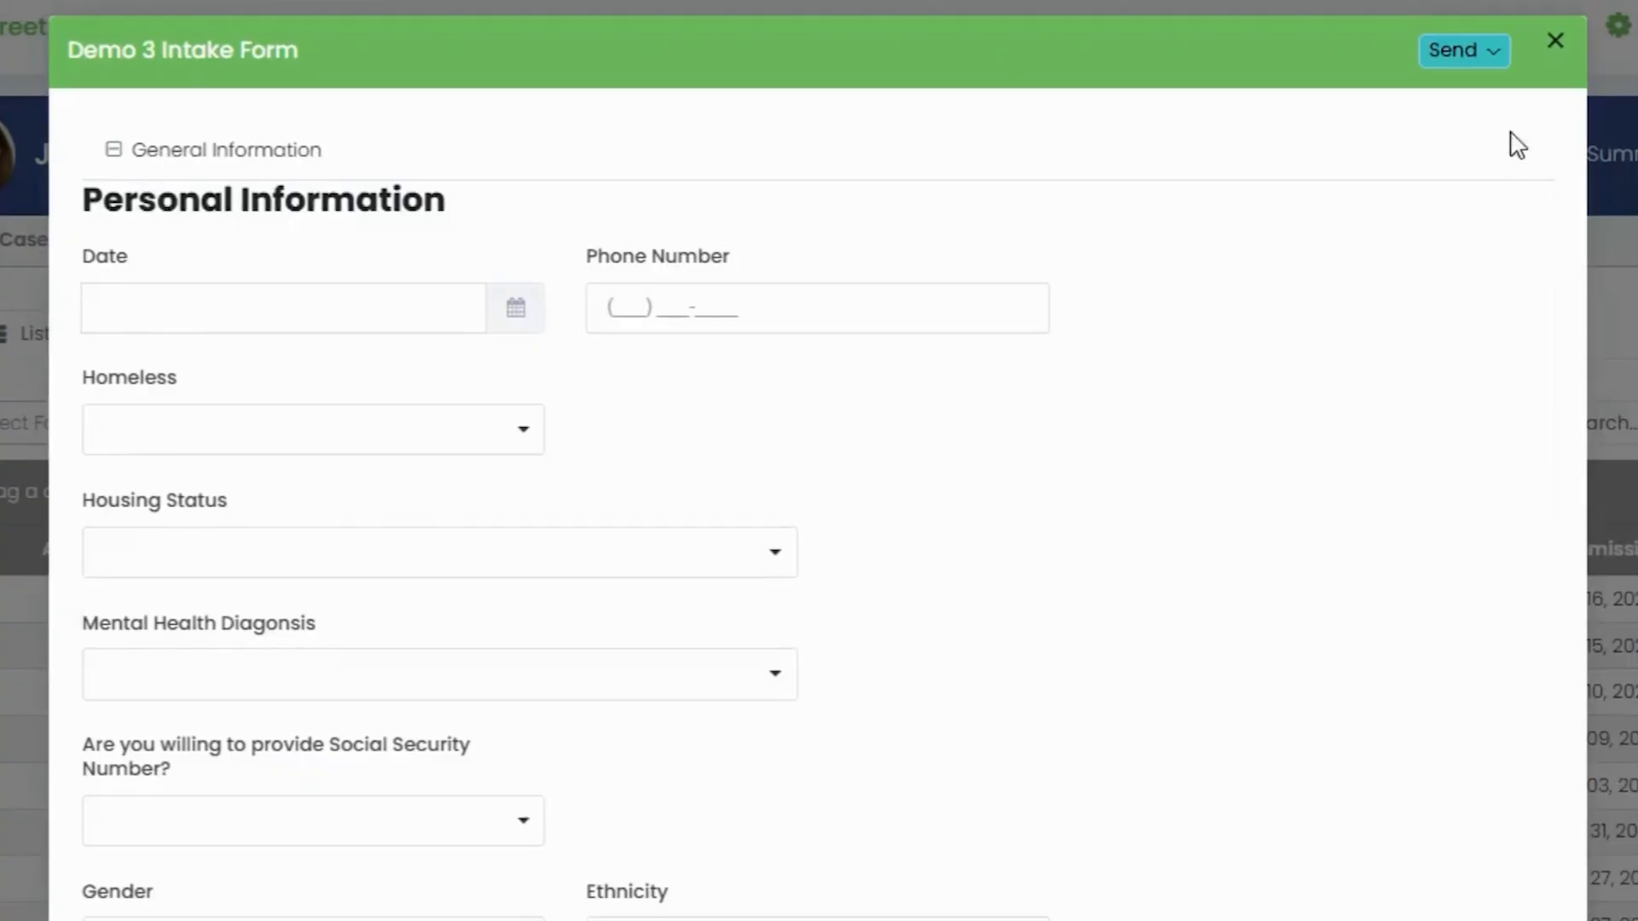
left_click(1554, 47)
Step: Search the case's forms for "hip" and open the HIPPA authorization form
left_click(274, 441)
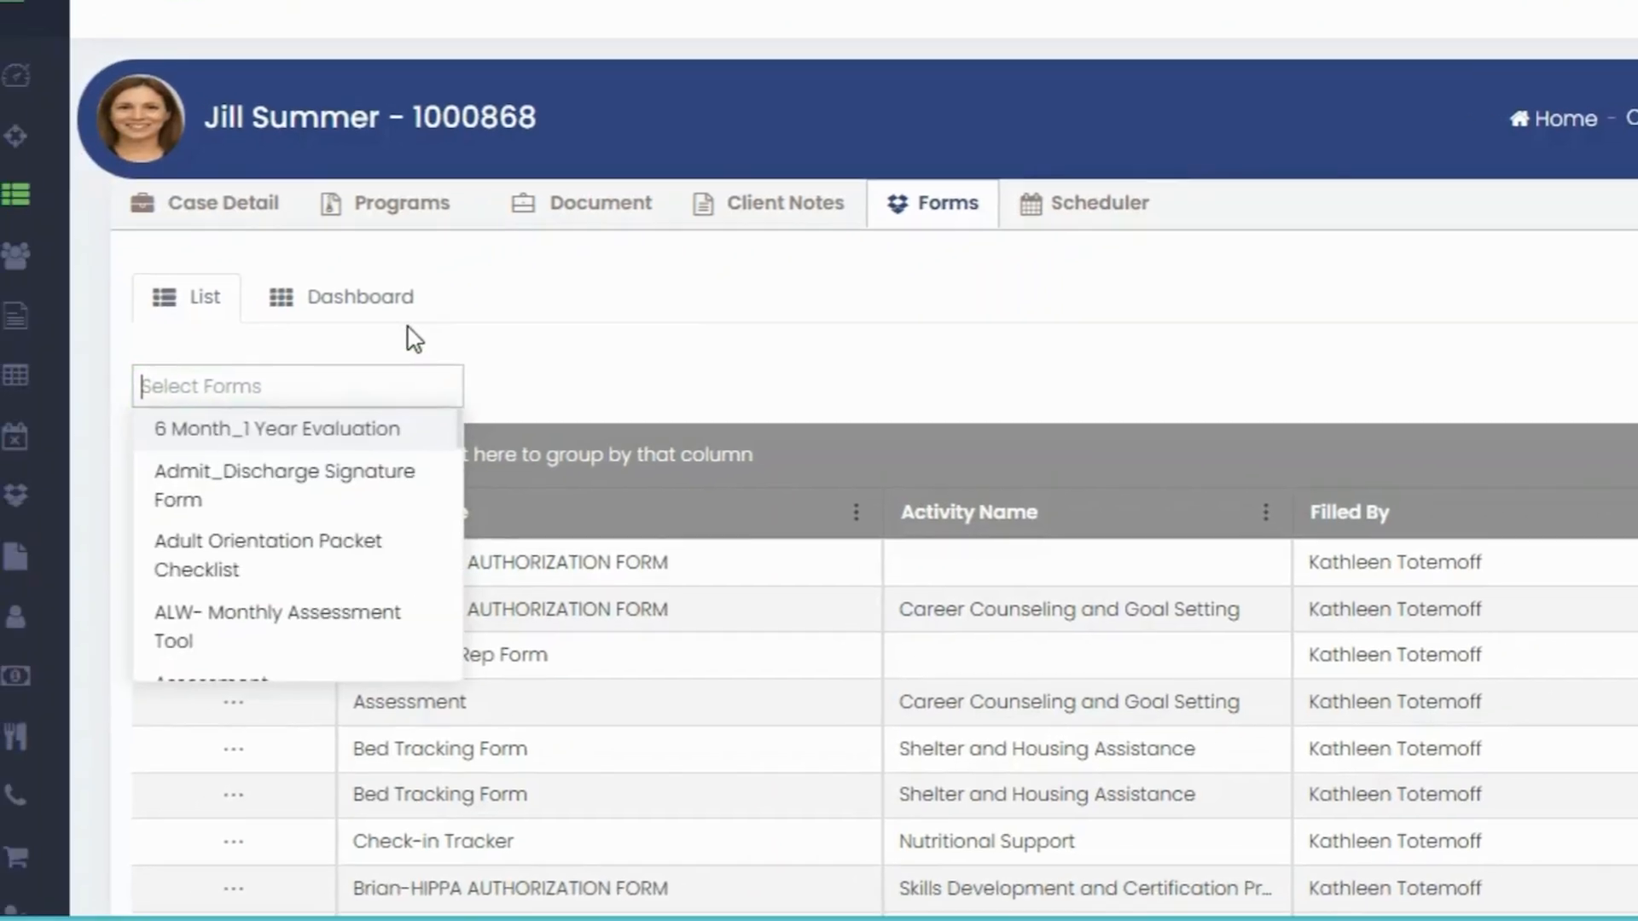
type("hip")
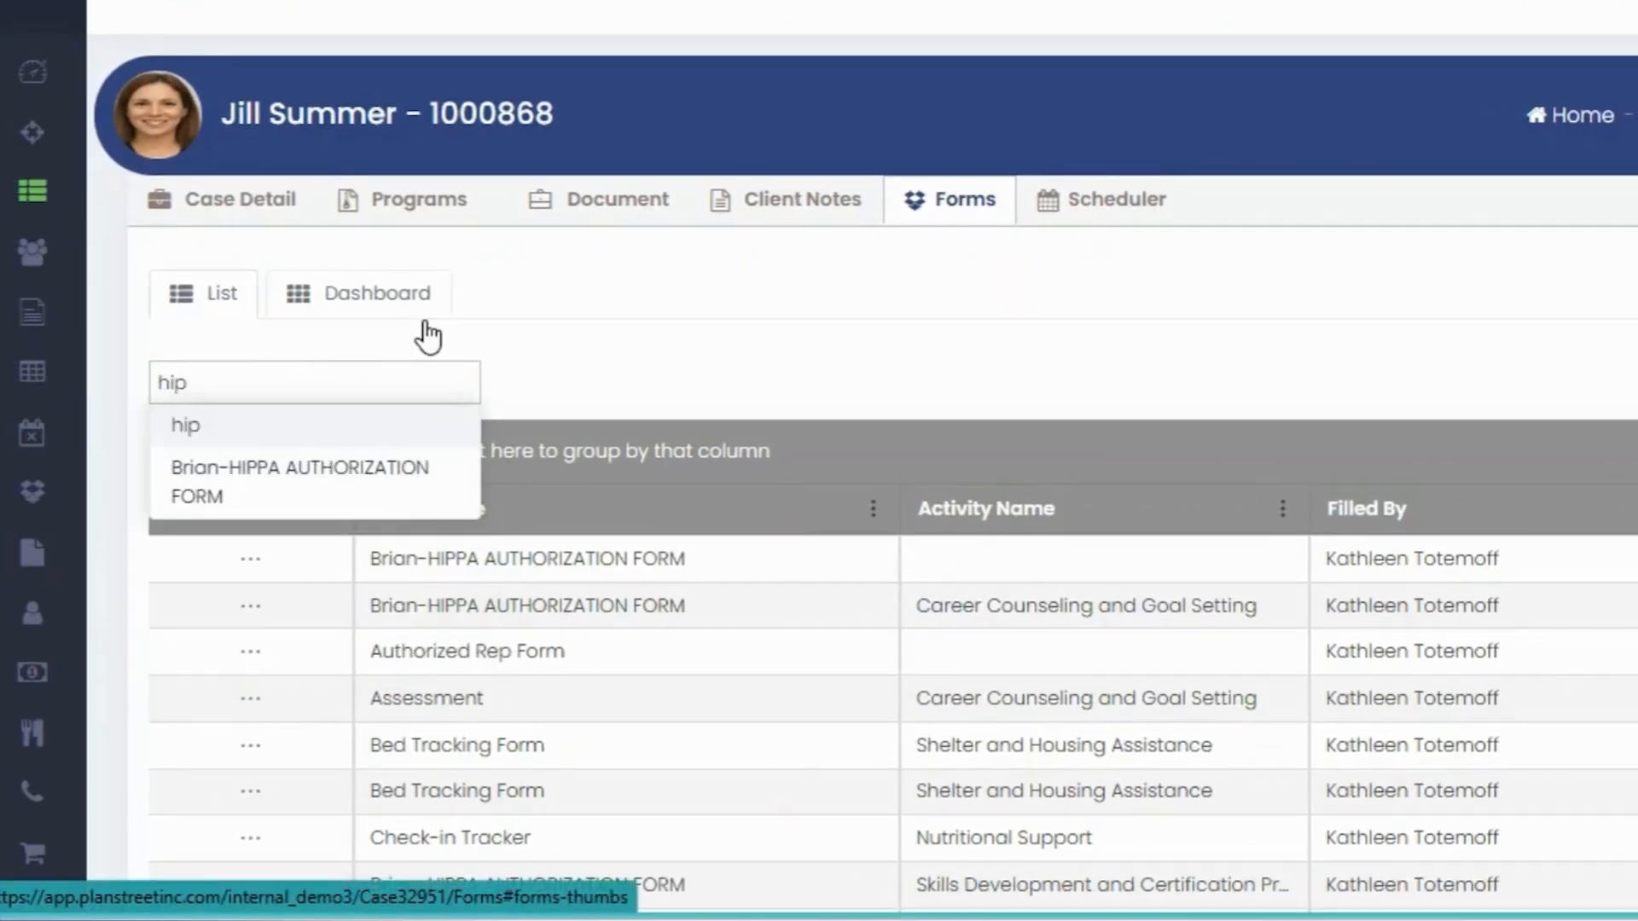
left_click(401, 483)
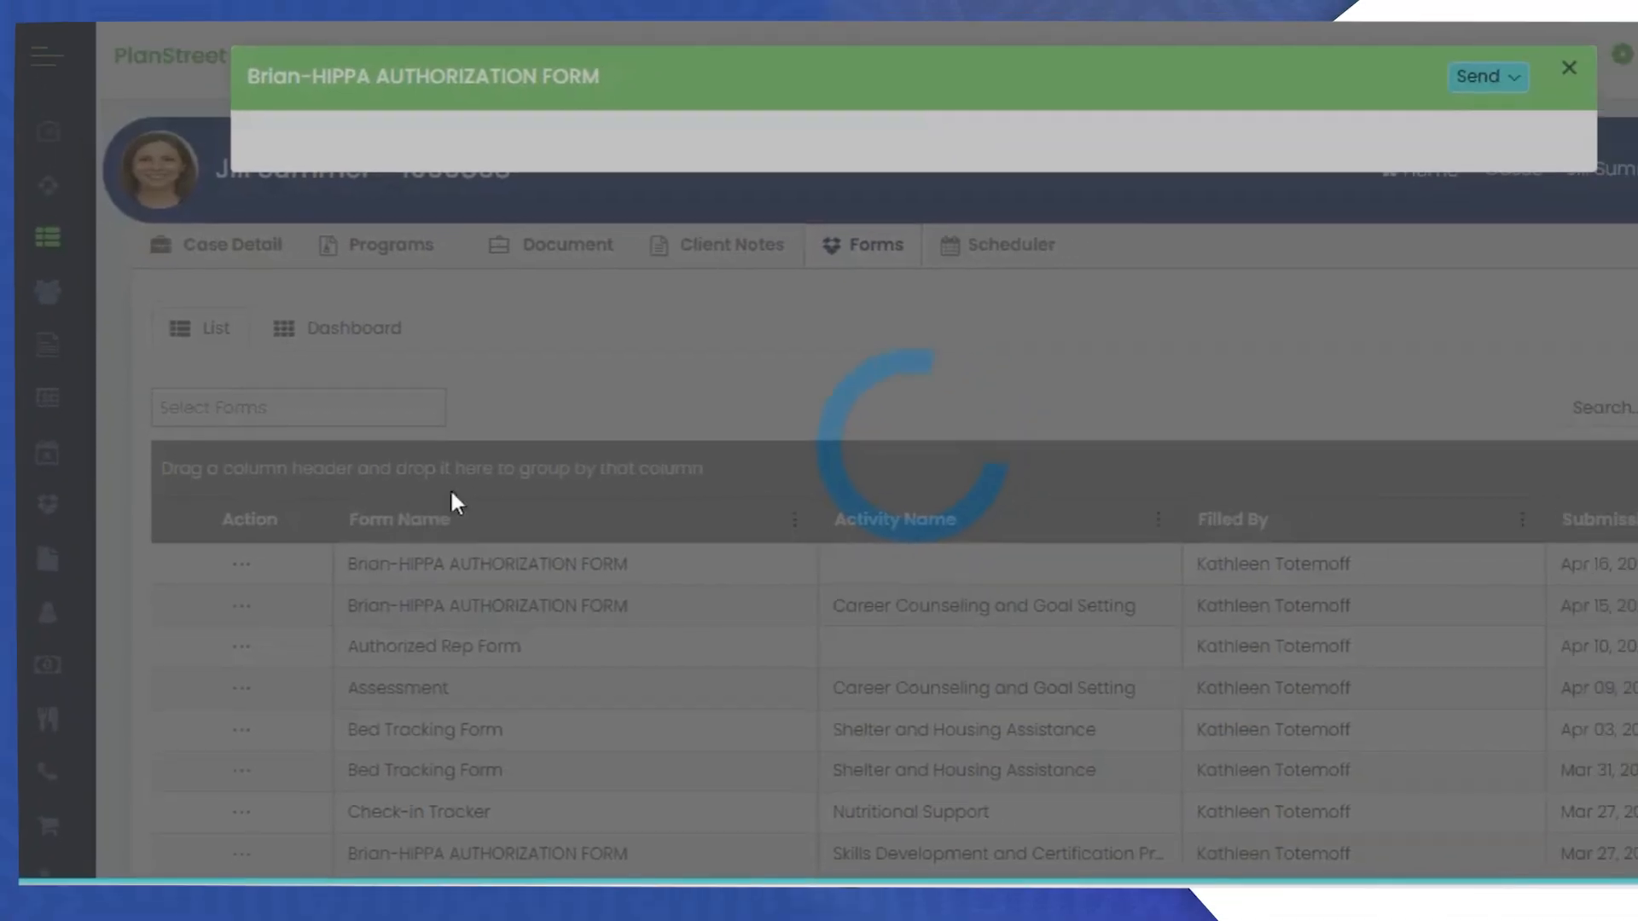
Step: Draw freehand signatures in the authorization form's client, witness and legal guardian fields and save the form as a draft
scroll(502, 501, "down", 9)
scroll(465, 507, "down", 3)
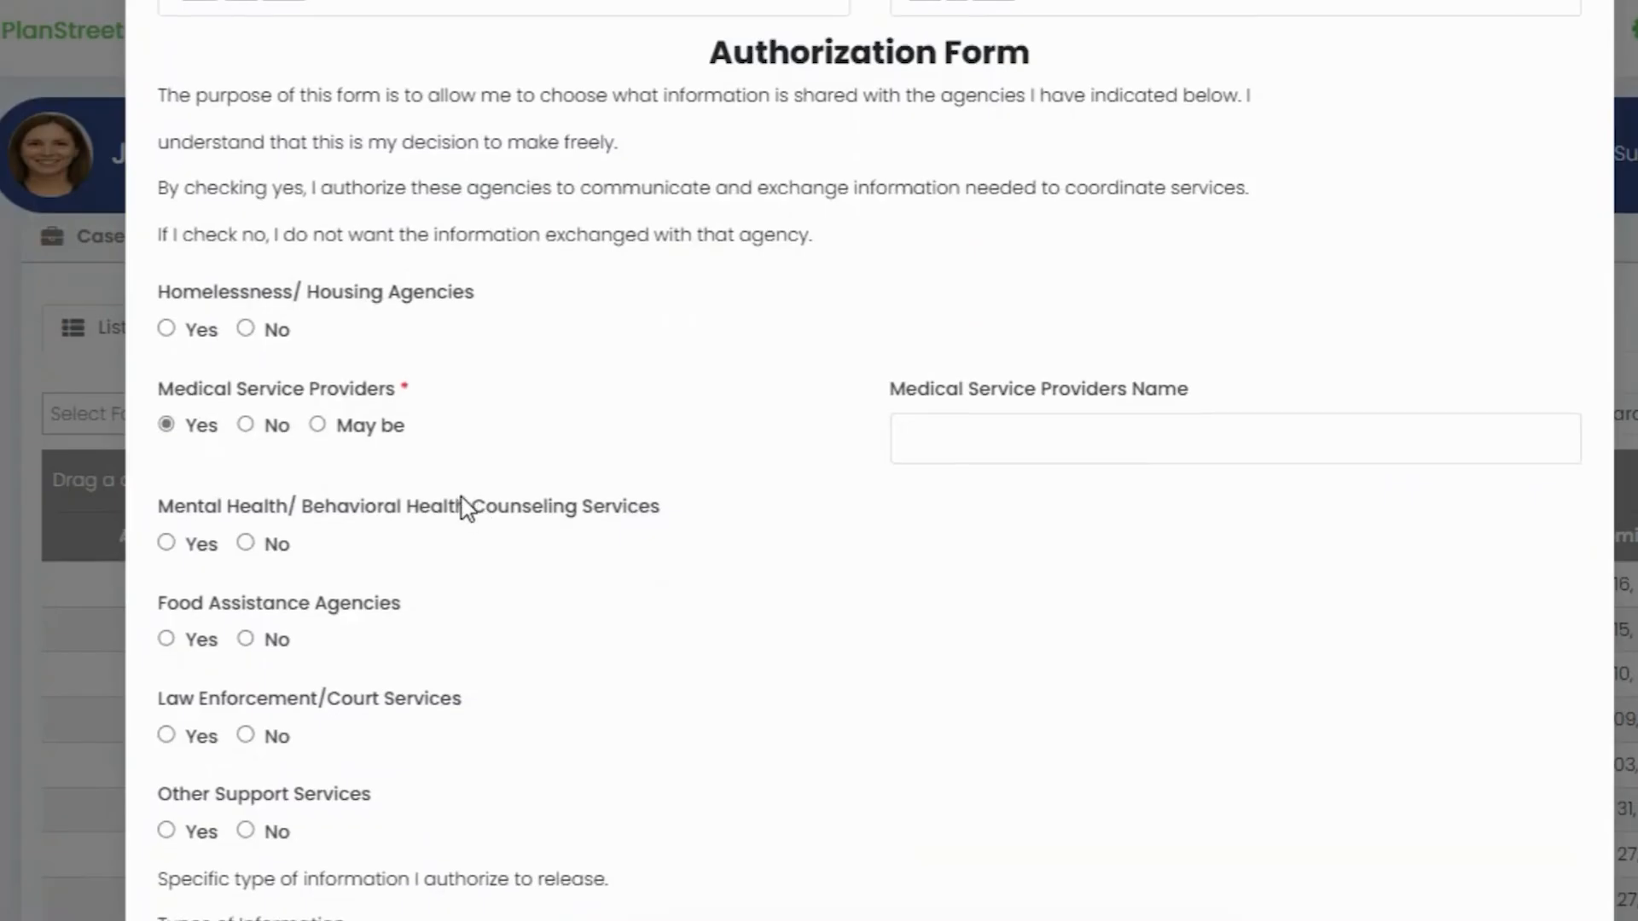
scroll(443, 516, "down", 10)
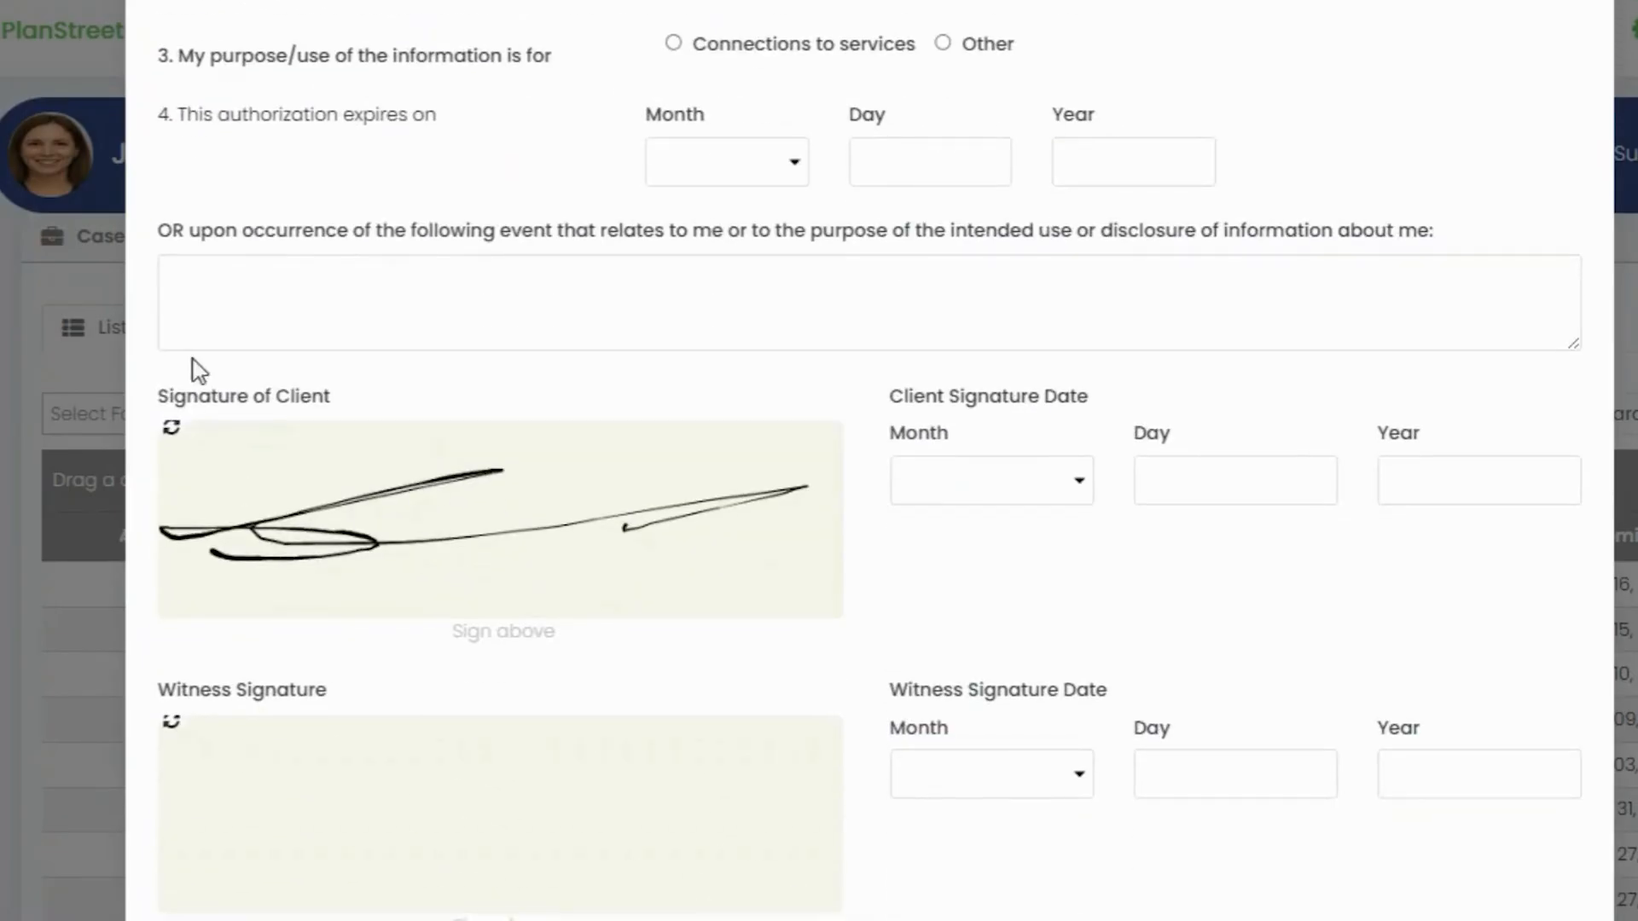
left_click_drag(202, 759, 751, 842)
scroll(764, 585, "down", 7)
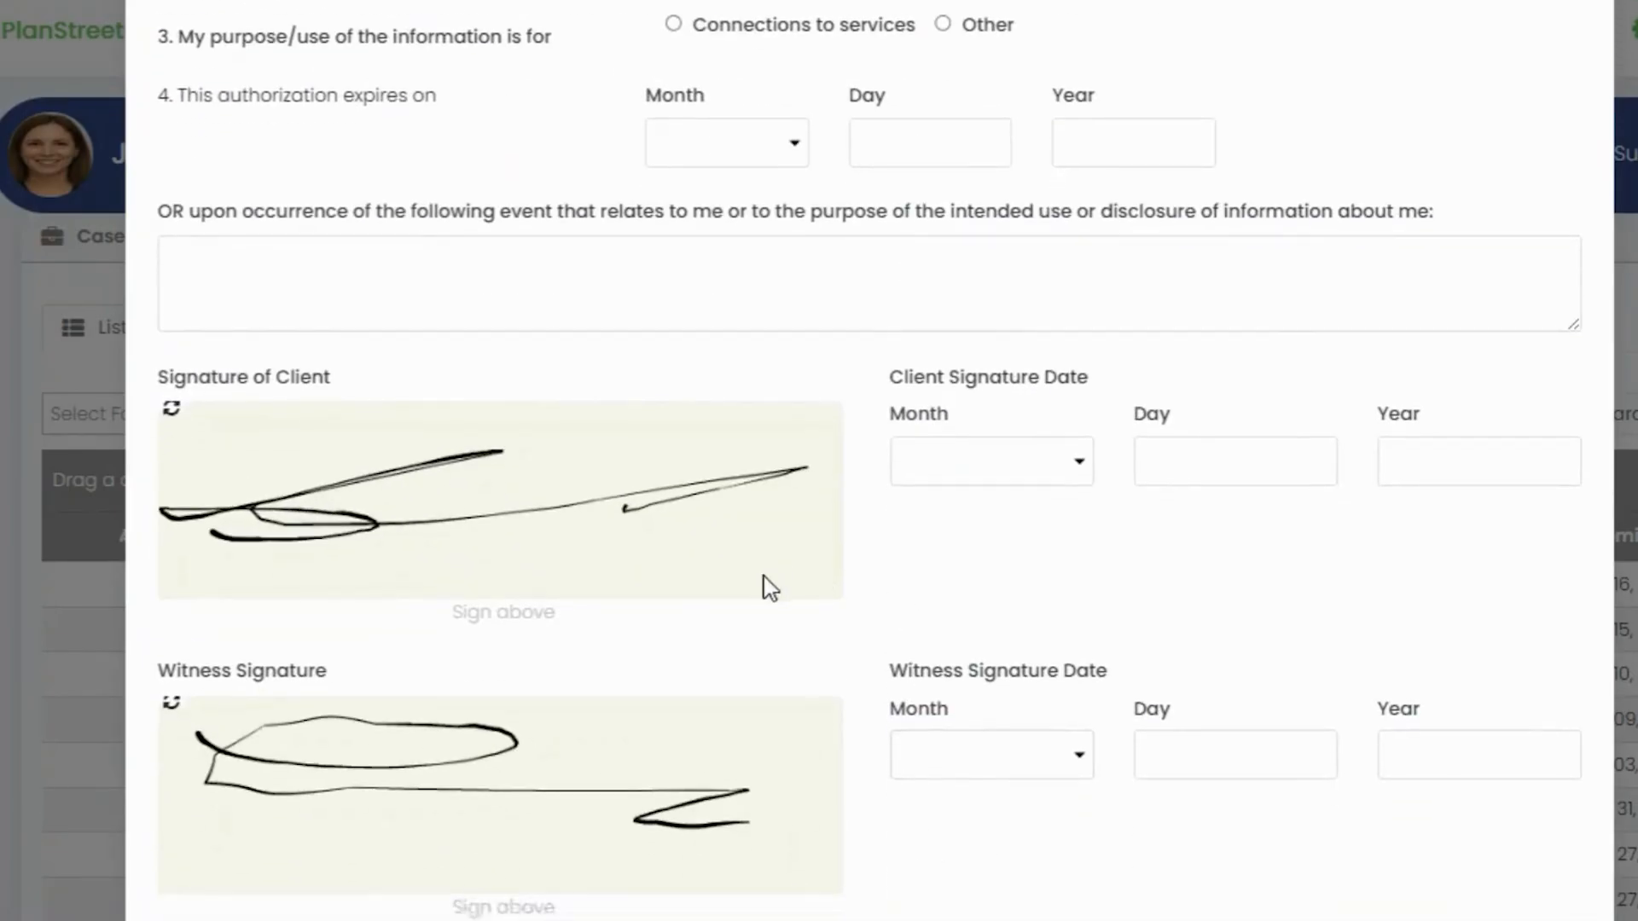
left_click(203, 835)
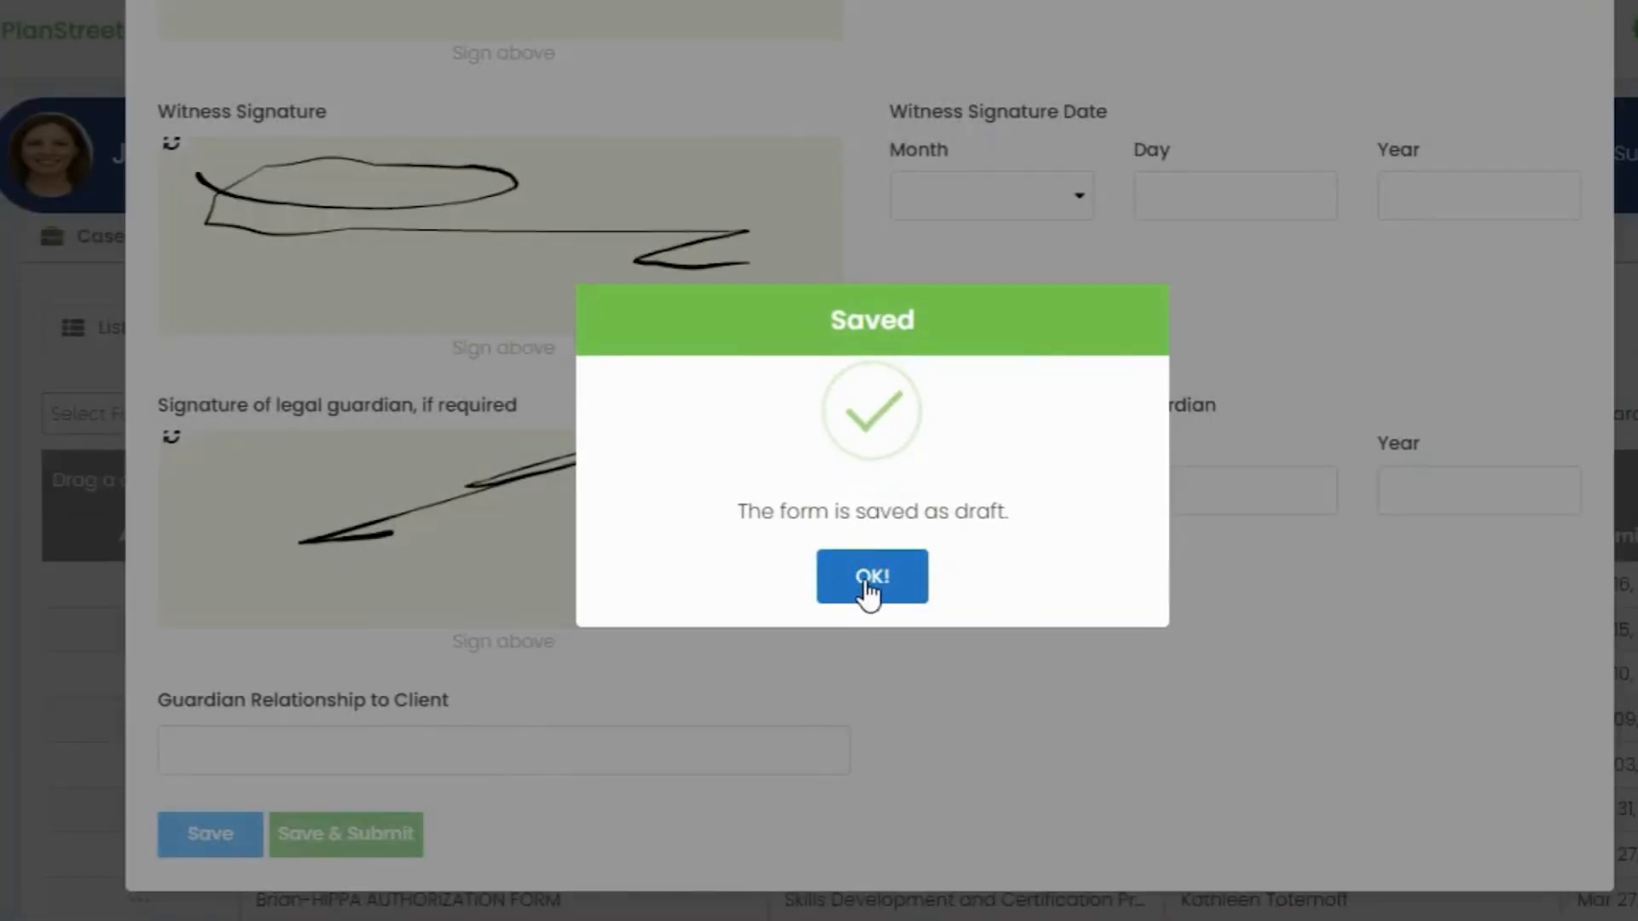
left_click(867, 589)
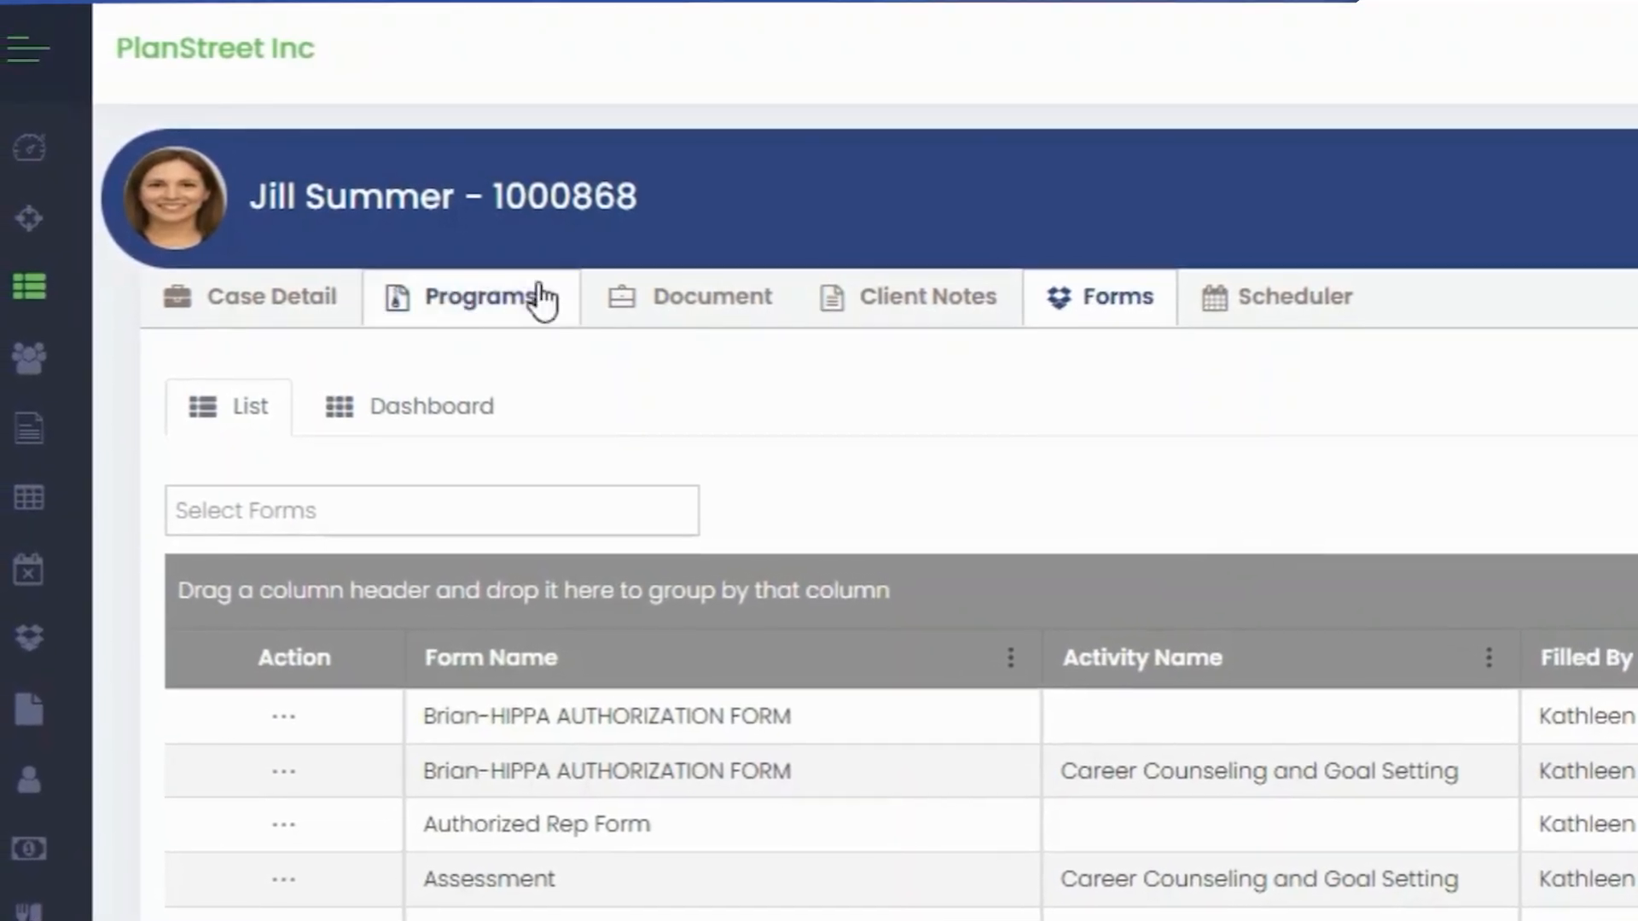
Step: Review the activities that can be added to the case's Housing Support and Employment programs and inspect the Shelter and Housing Assistance activity
left_click(510, 307)
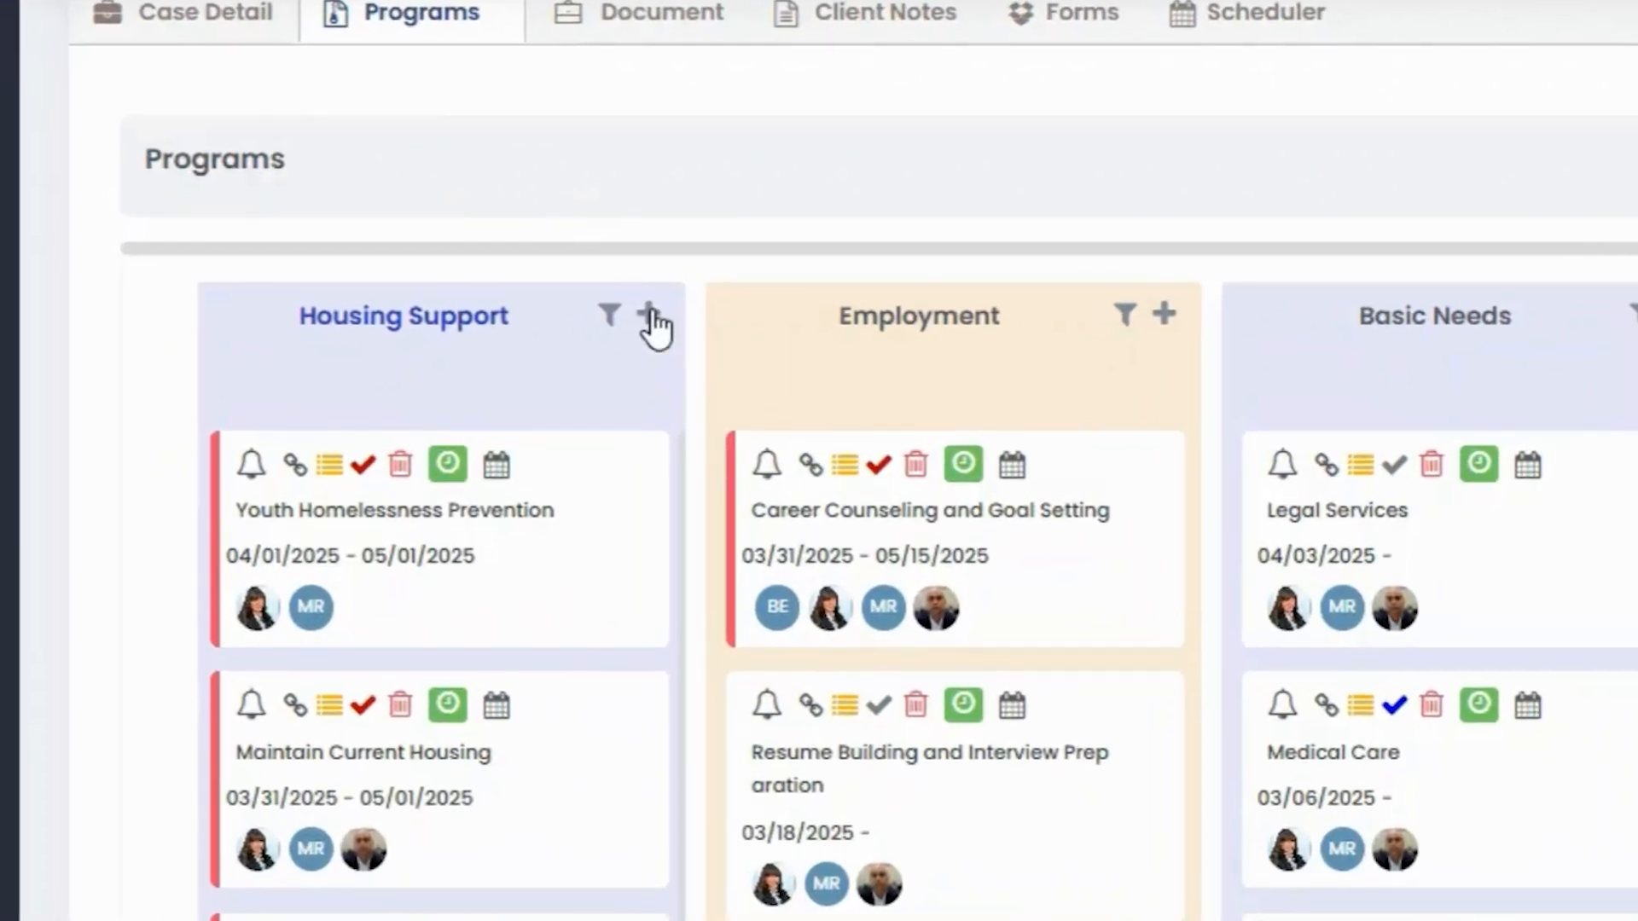
left_click(649, 316)
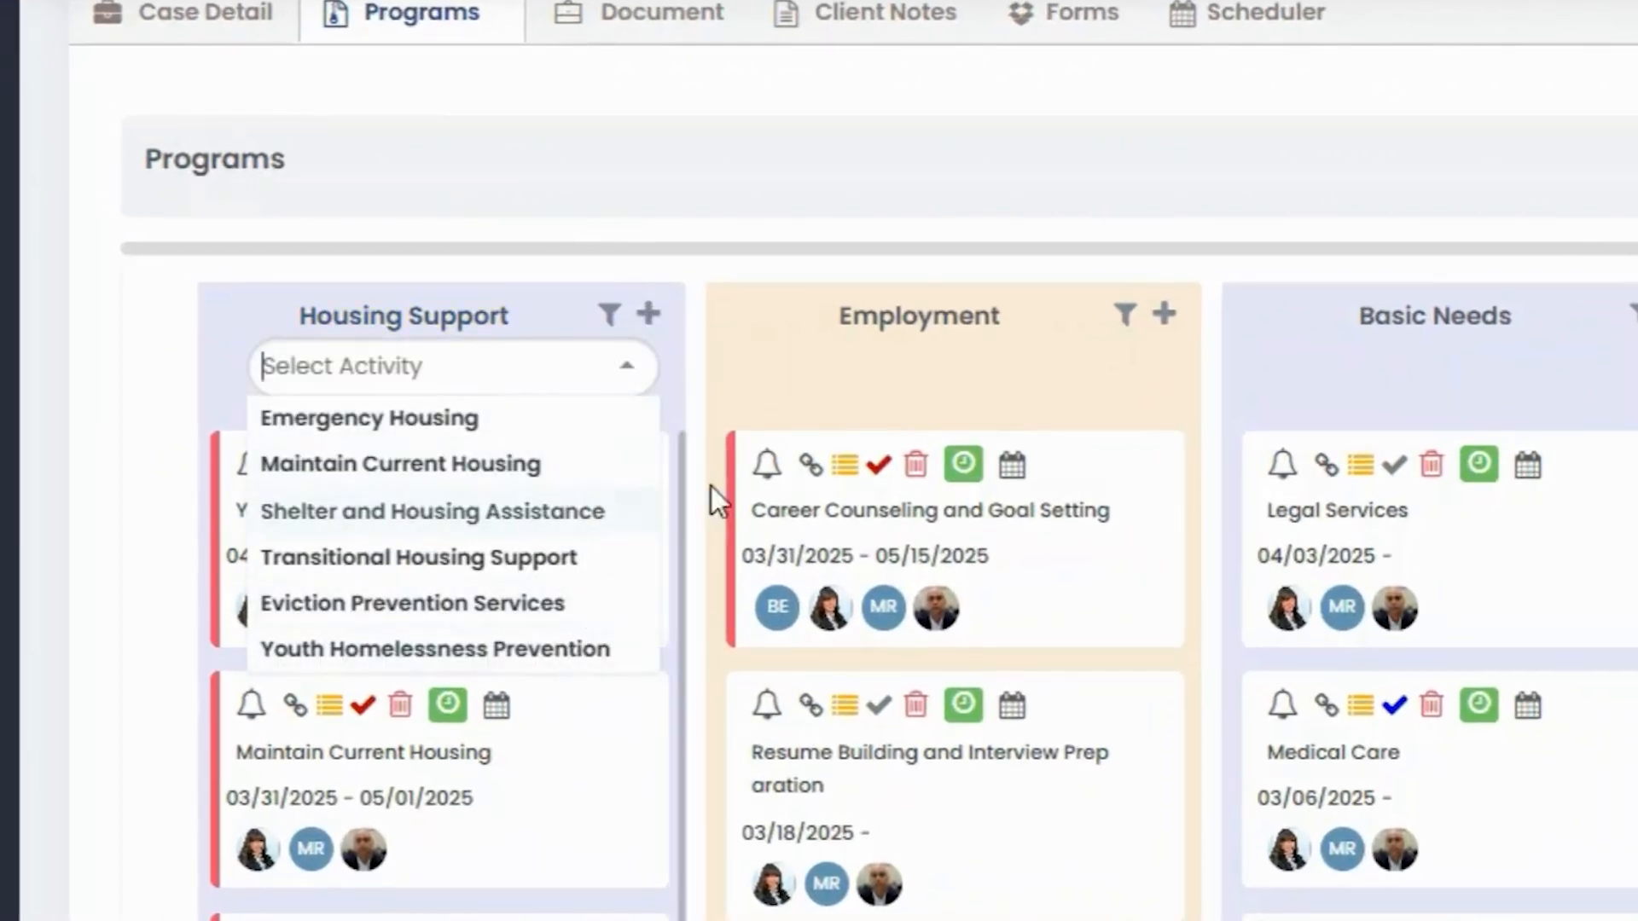
left_click(1165, 316)
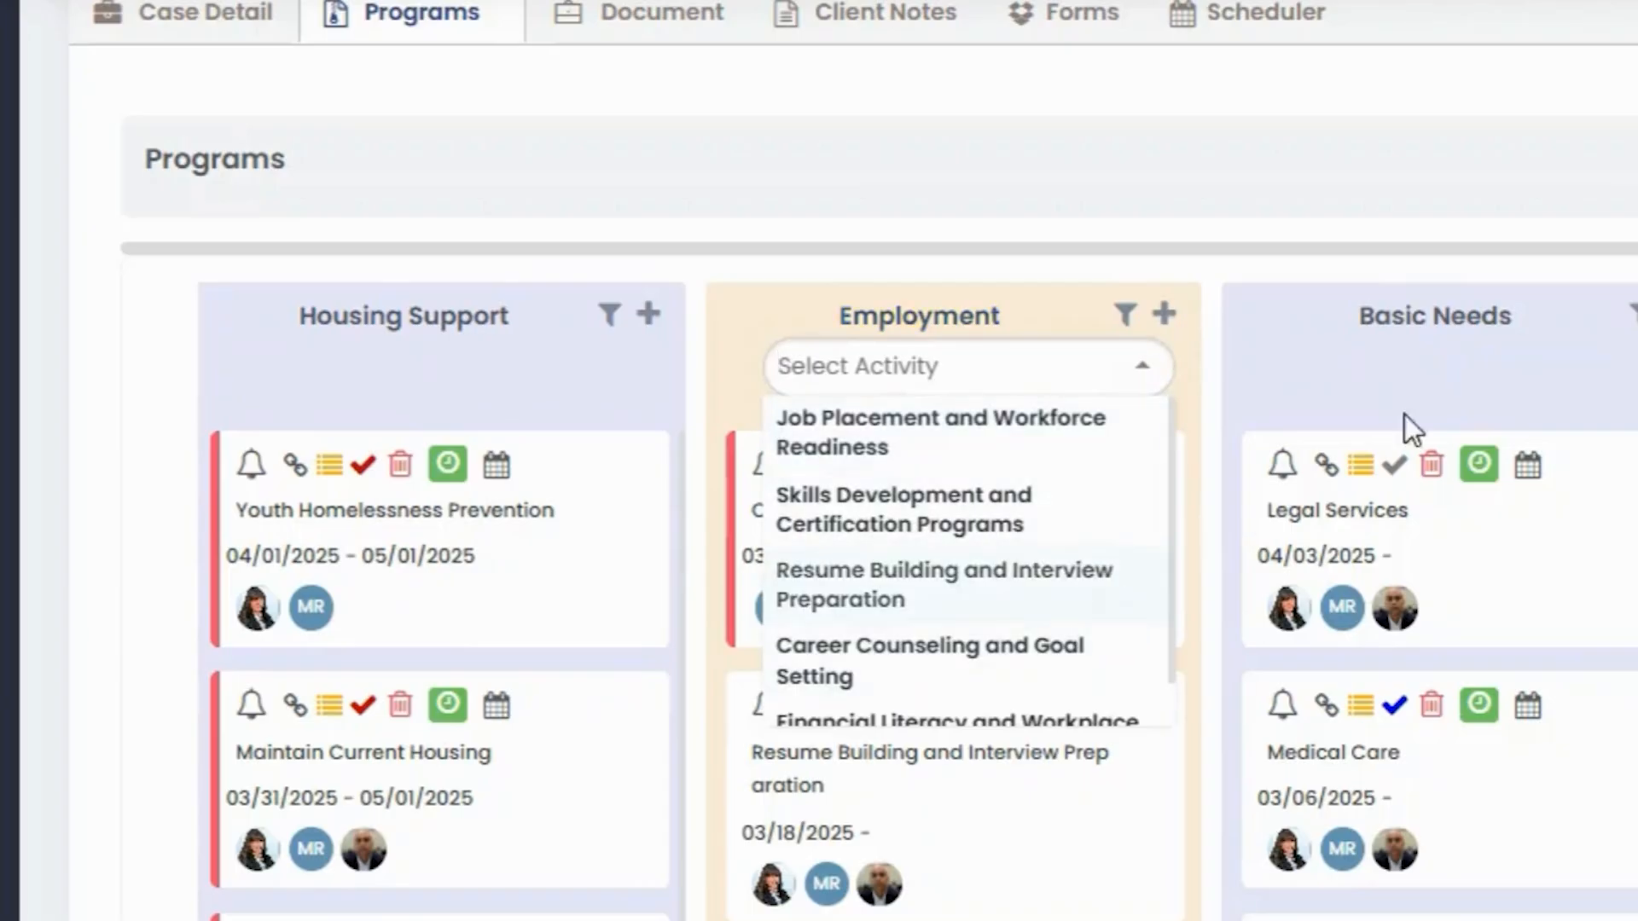
left_click(1255, 316)
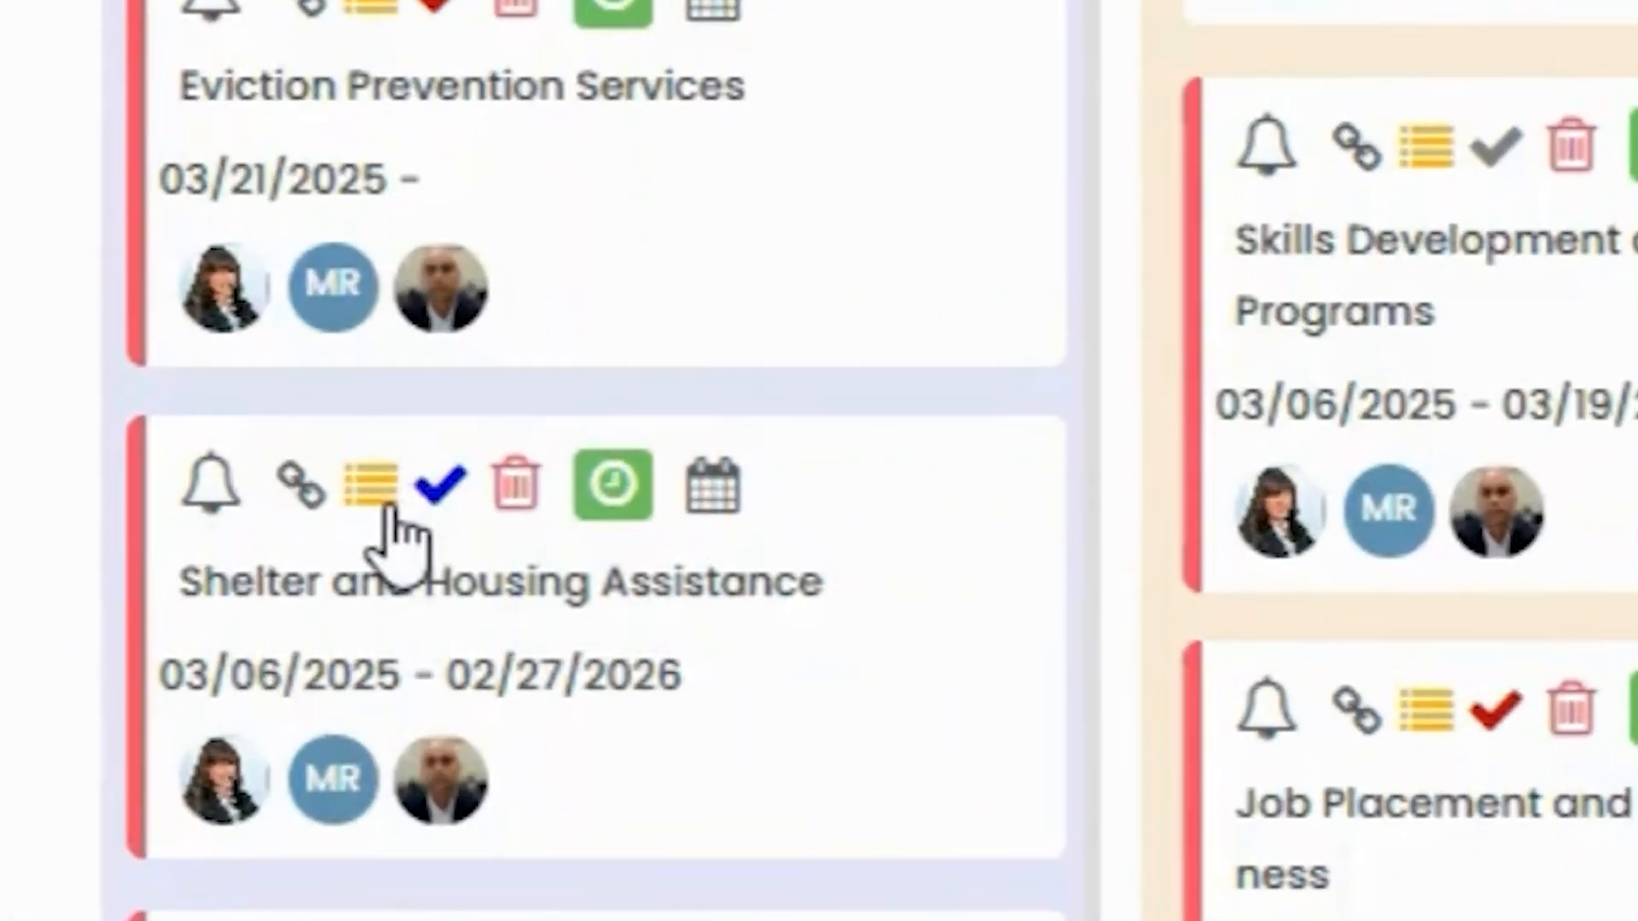
left_click(391, 512)
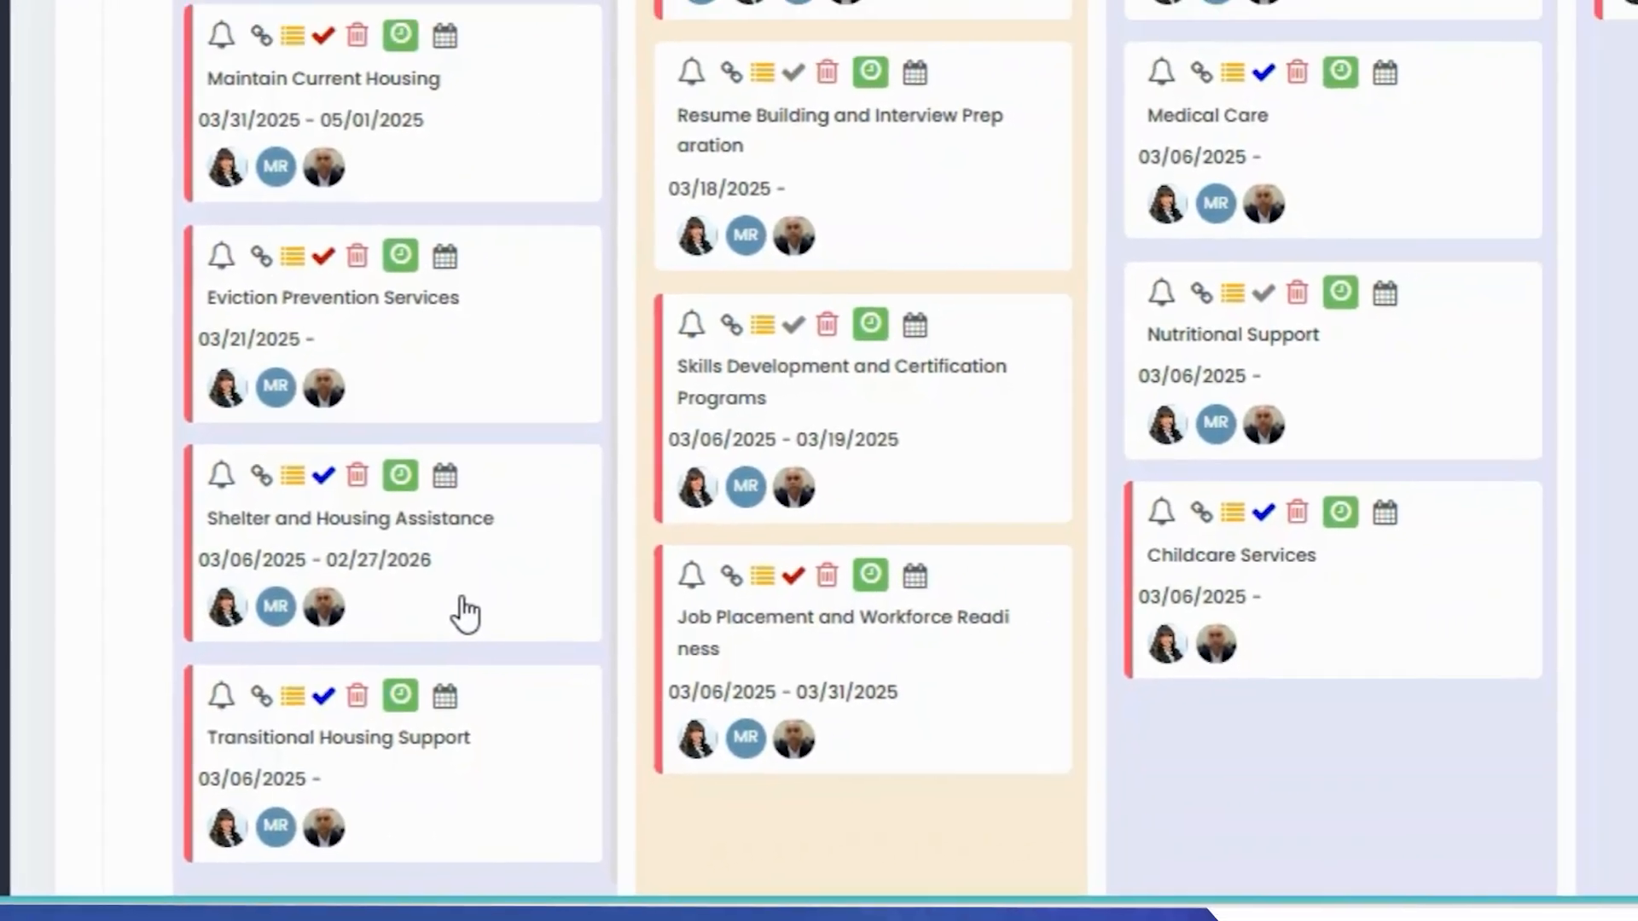
Step: Open the Shelter and Housing Assistance activity for editing and review its case notes and note editor
left_click(542, 604)
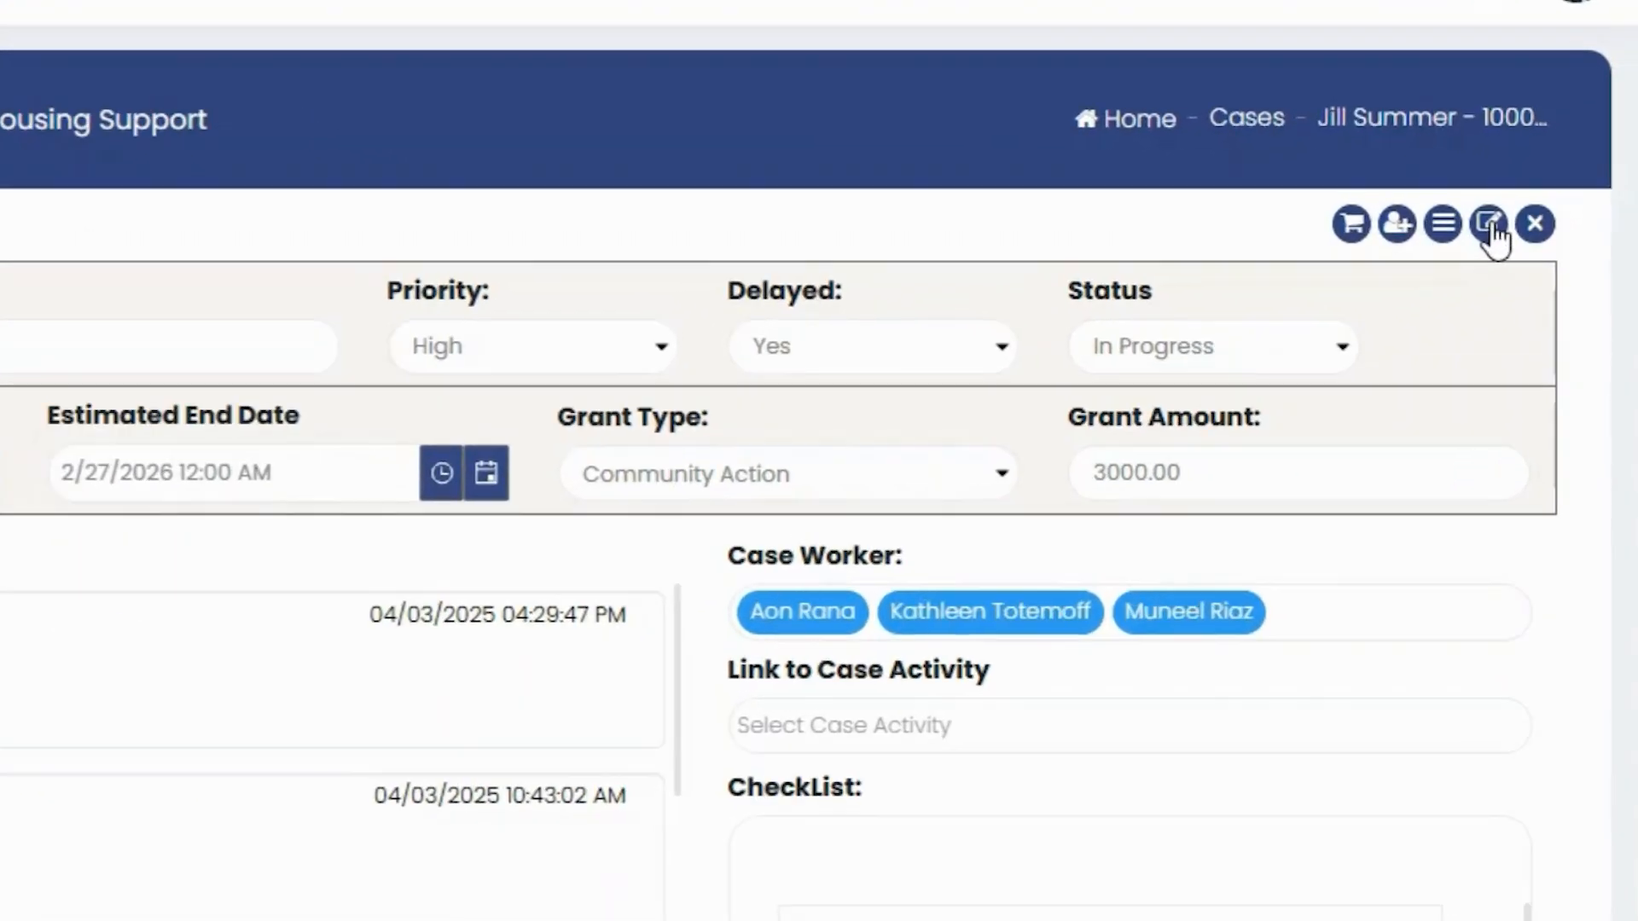
left_click(1501, 215)
scroll(191, 911, "down", 8)
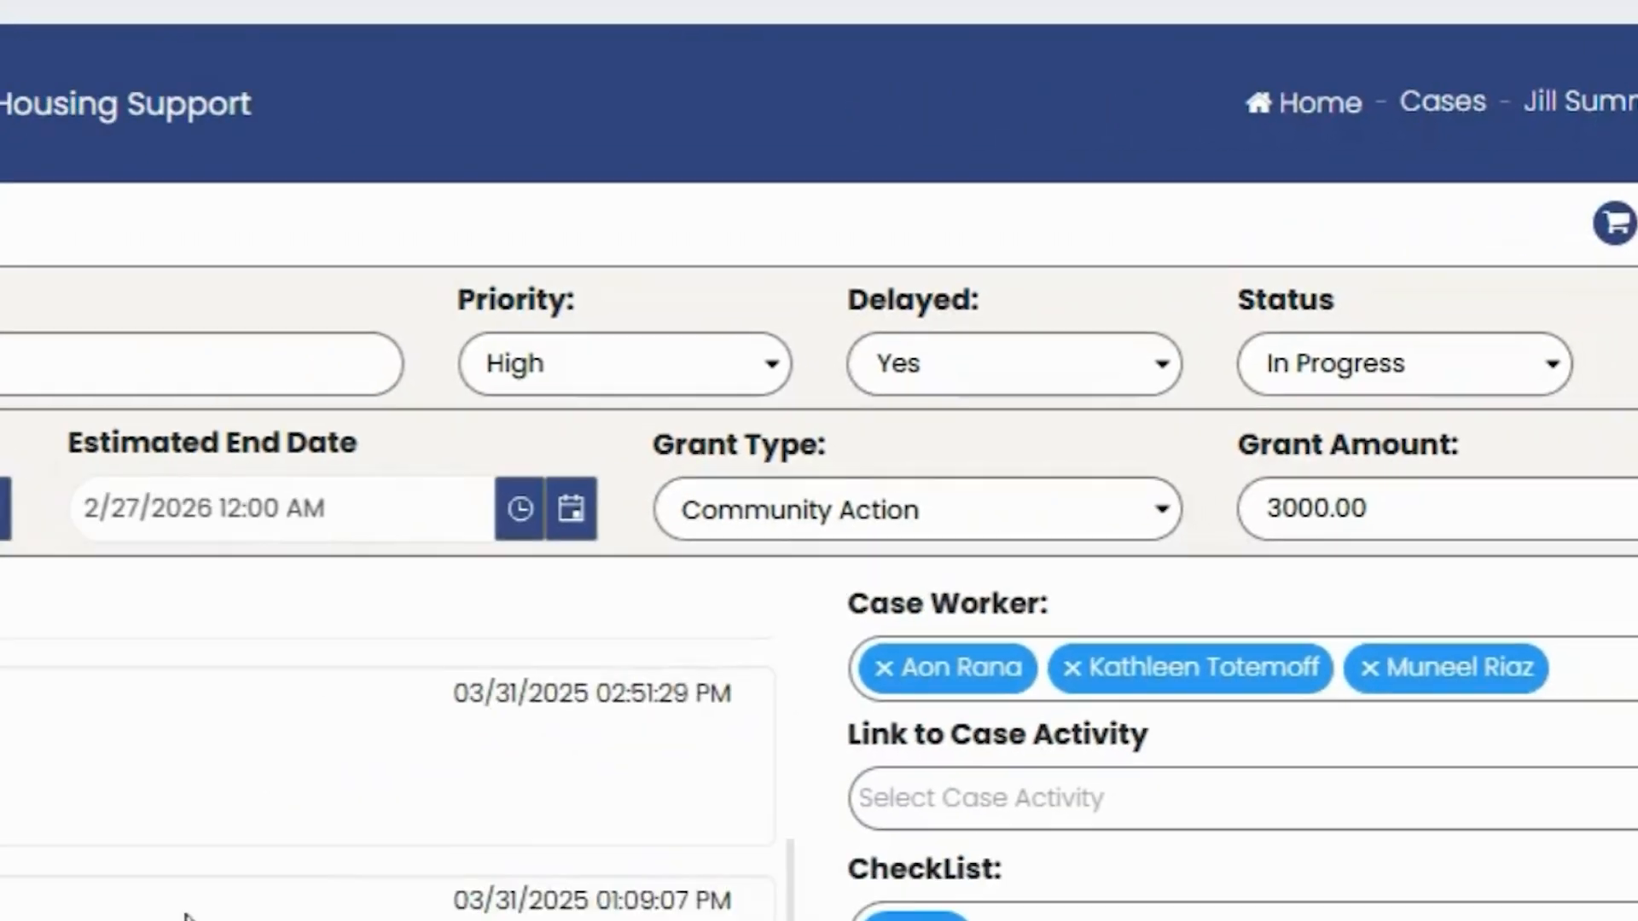
scroll(1271, 800, "down", 5)
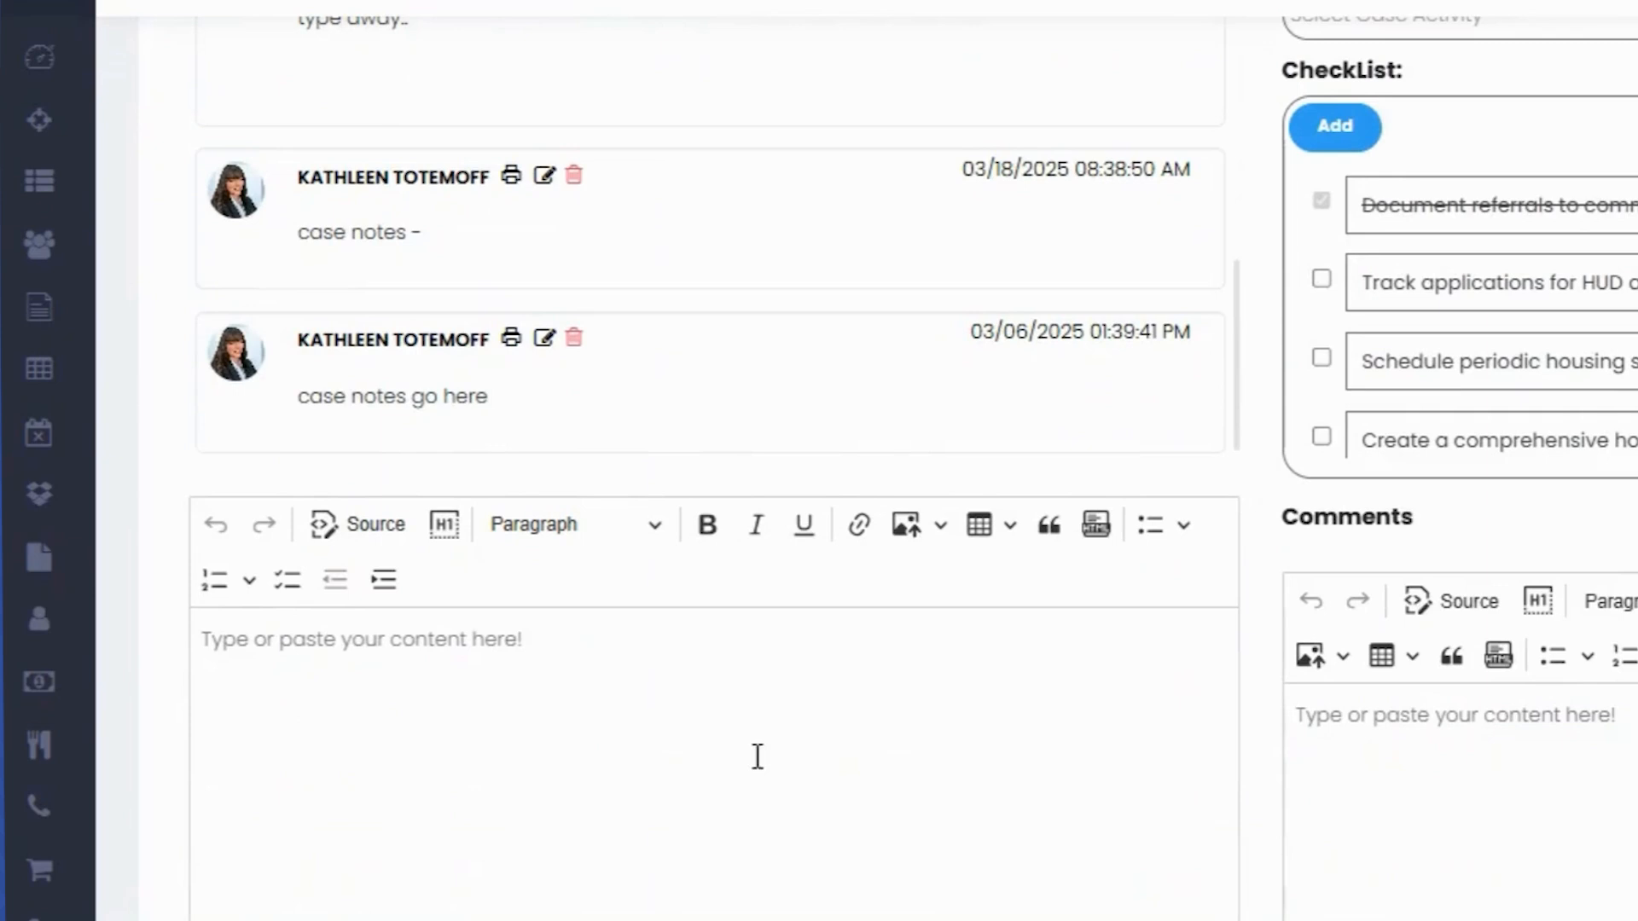
left_click(684, 755)
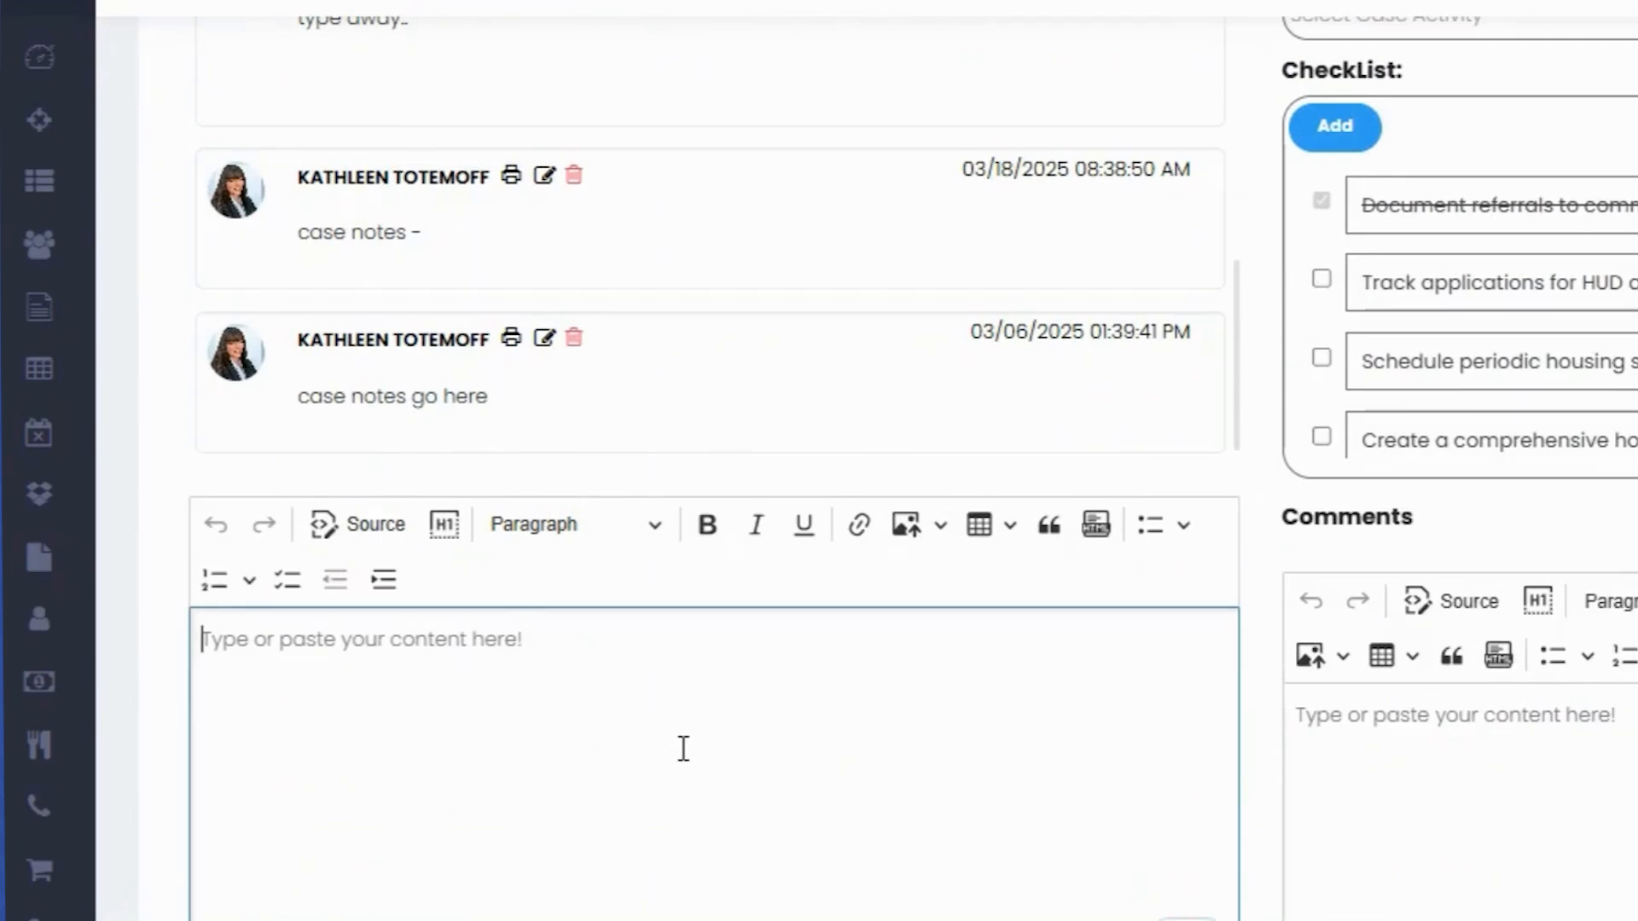
scroll(1262, 623, "down", 3)
left_click(1217, 721)
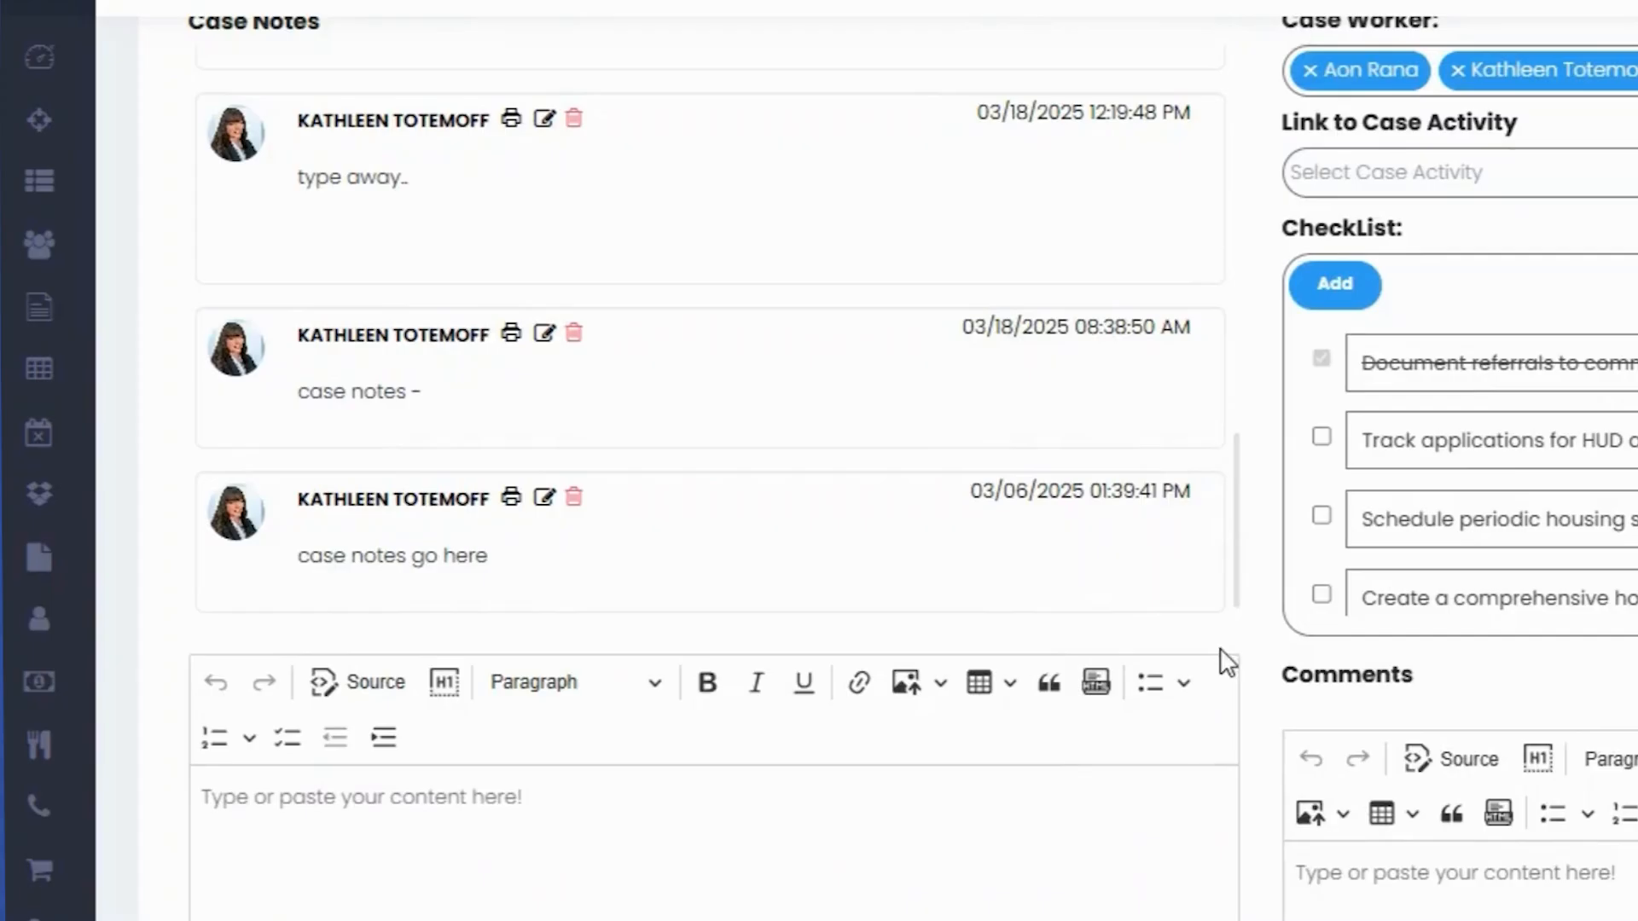
scroll(1224, 637, "up", 3)
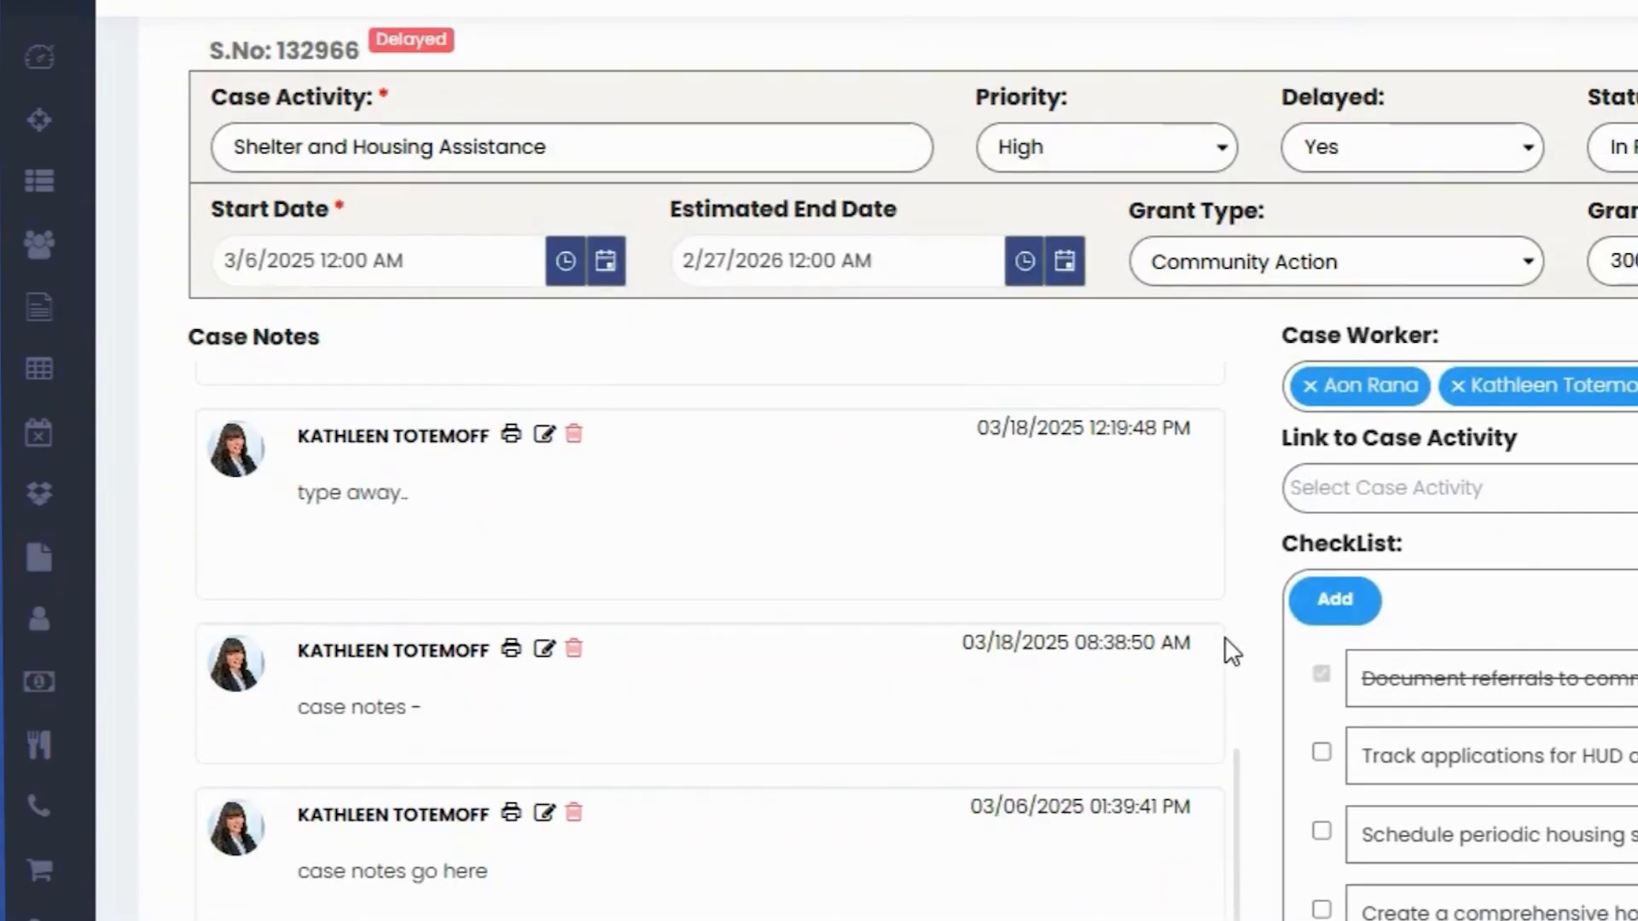
scroll(1226, 636, "down", 8)
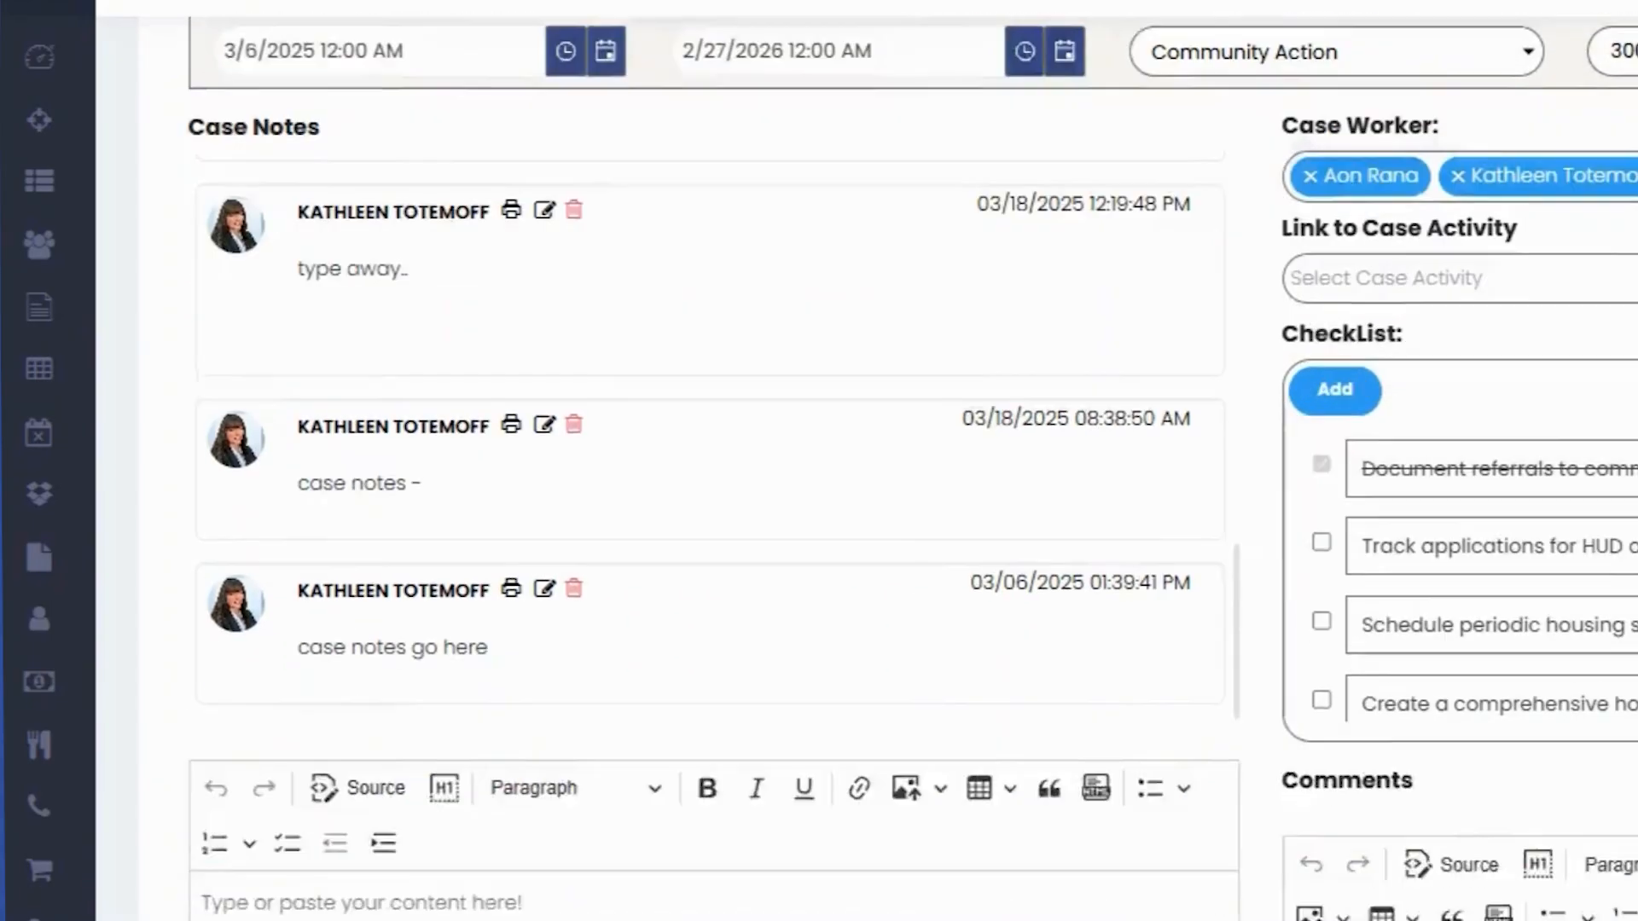
Step: Post the comment "comments for my team" on the activity, mentioning a case worker at the end
left_click(1624, 546)
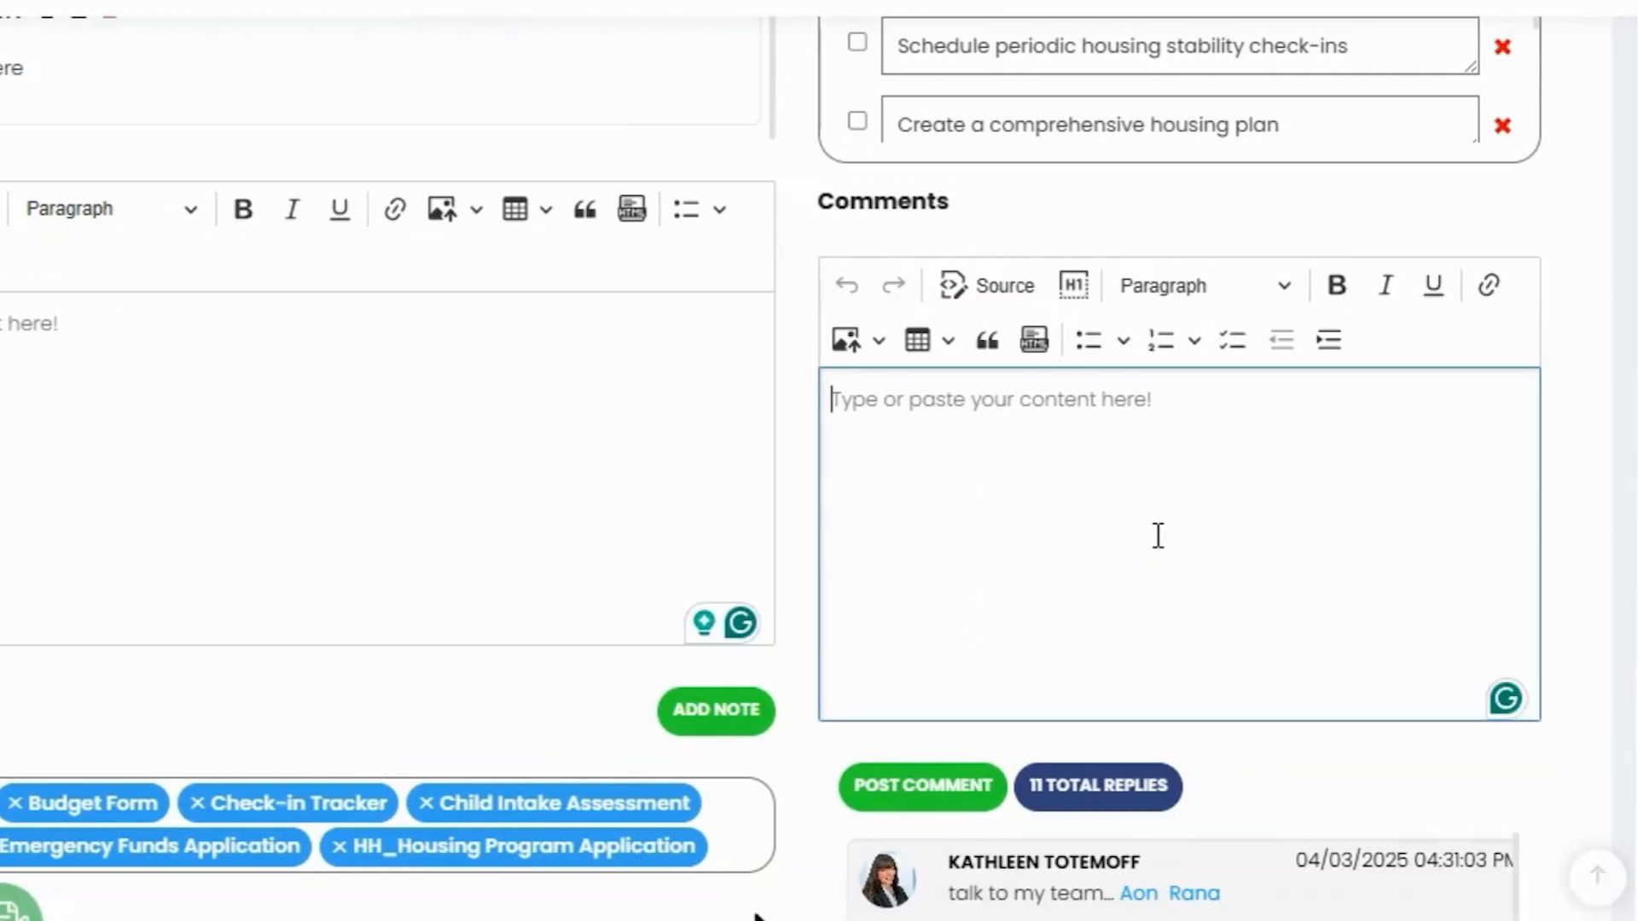
type("comments for my te")
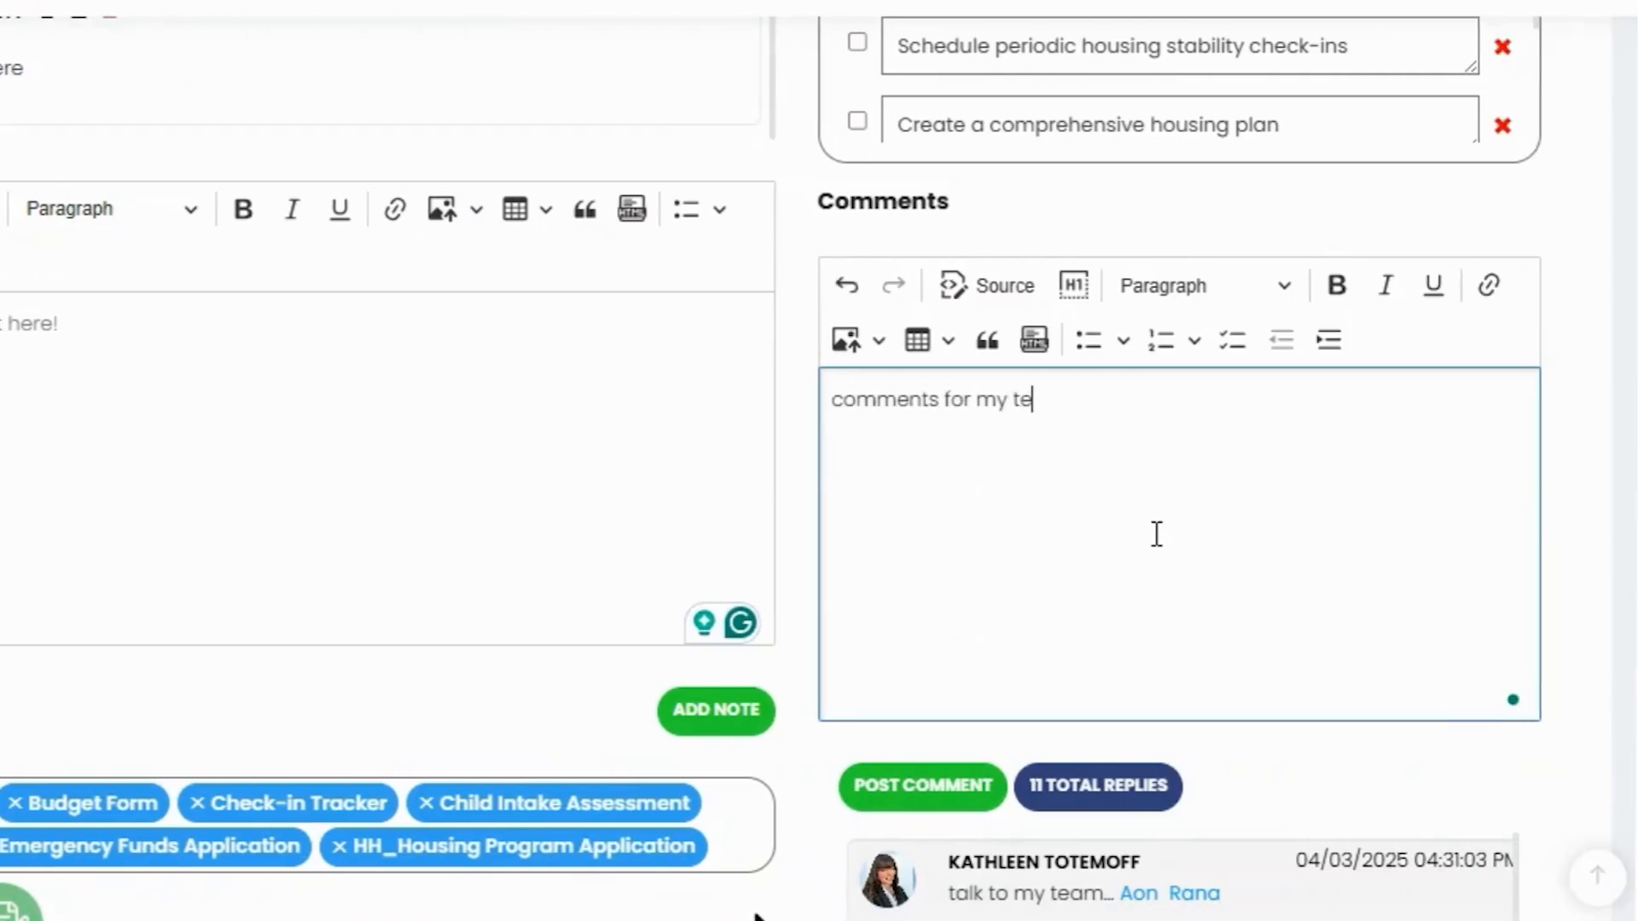
type("am @aon")
left_click(1248, 444)
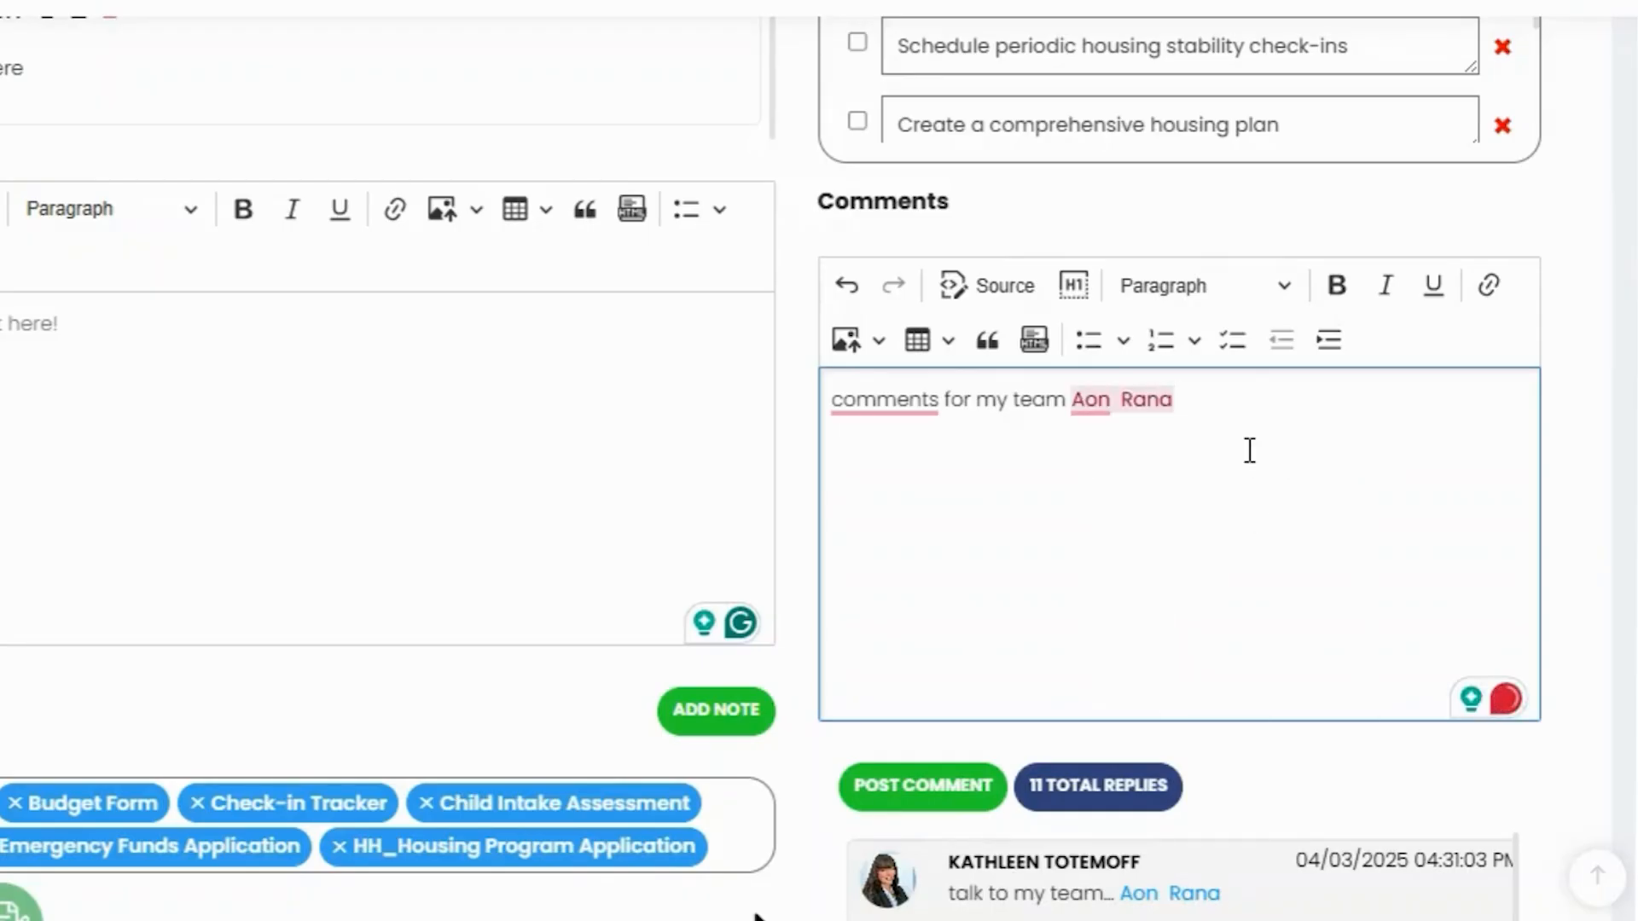
left_click(955, 801)
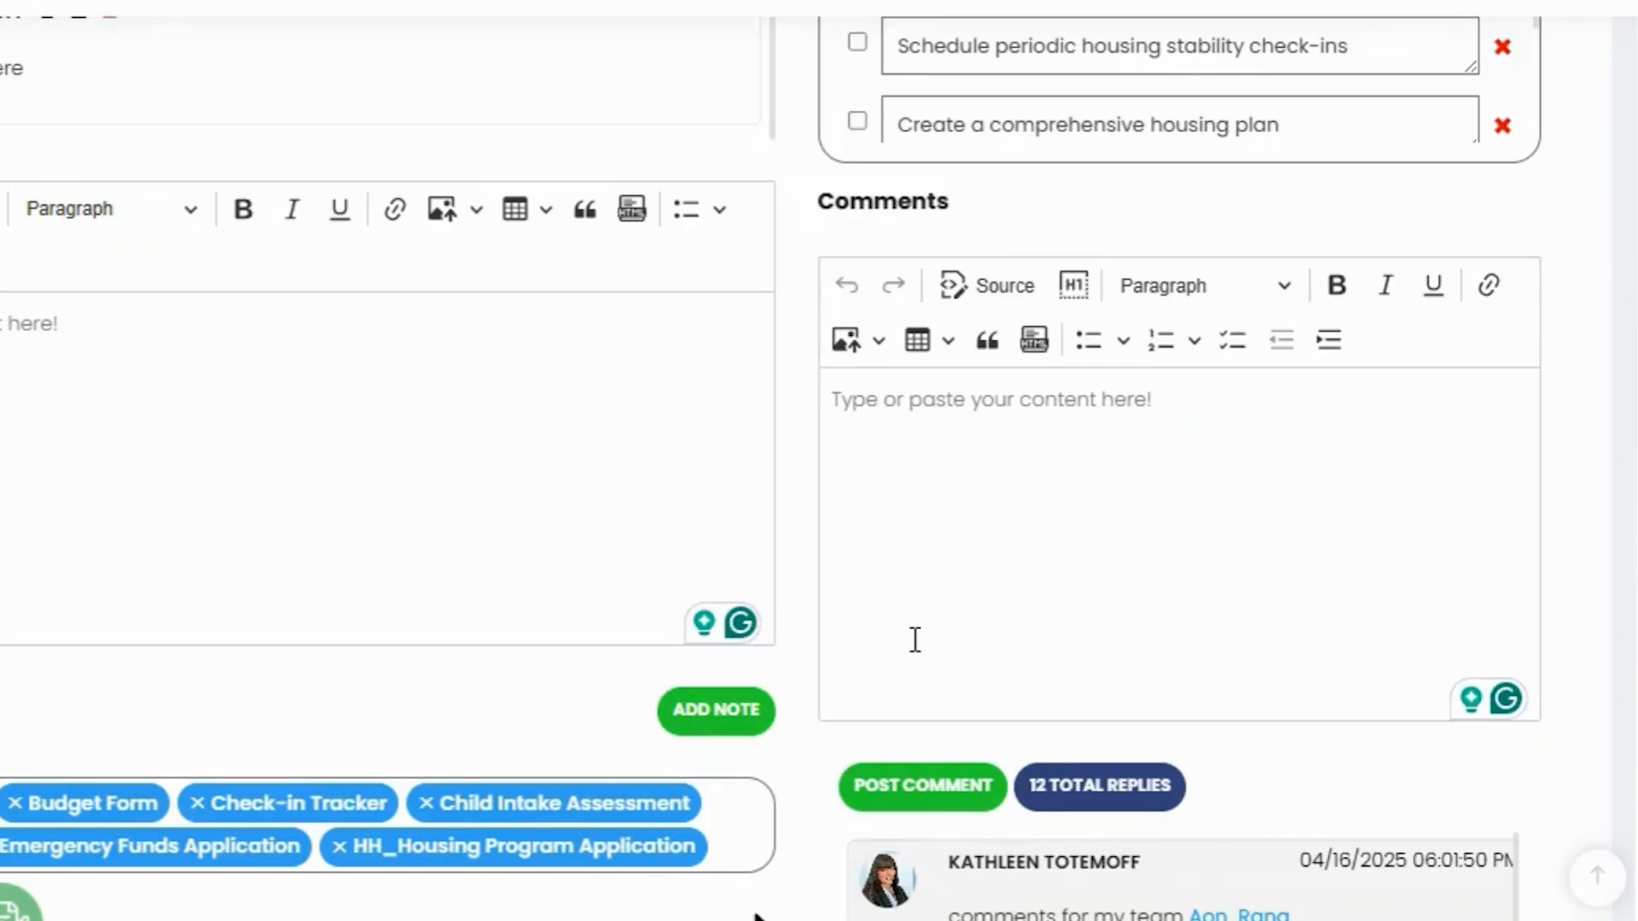
Step: Review the activity's comments, linked forms and attachments, and return to the case's Programs board
scroll(893, 641, "down", 4)
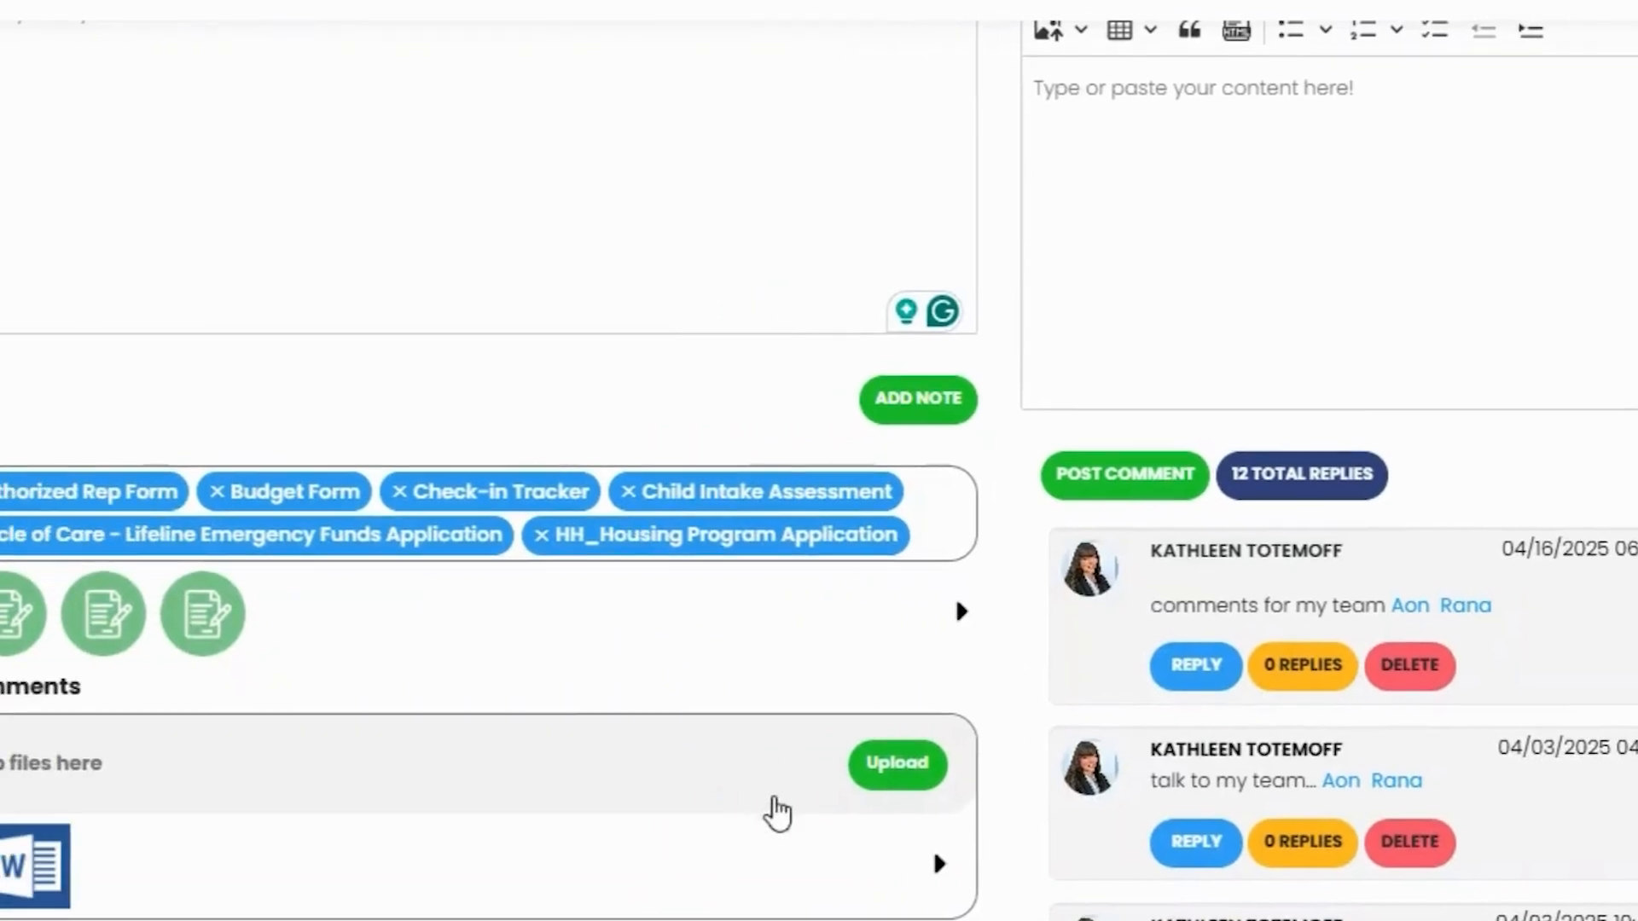
scroll(1043, 827, "down", 2)
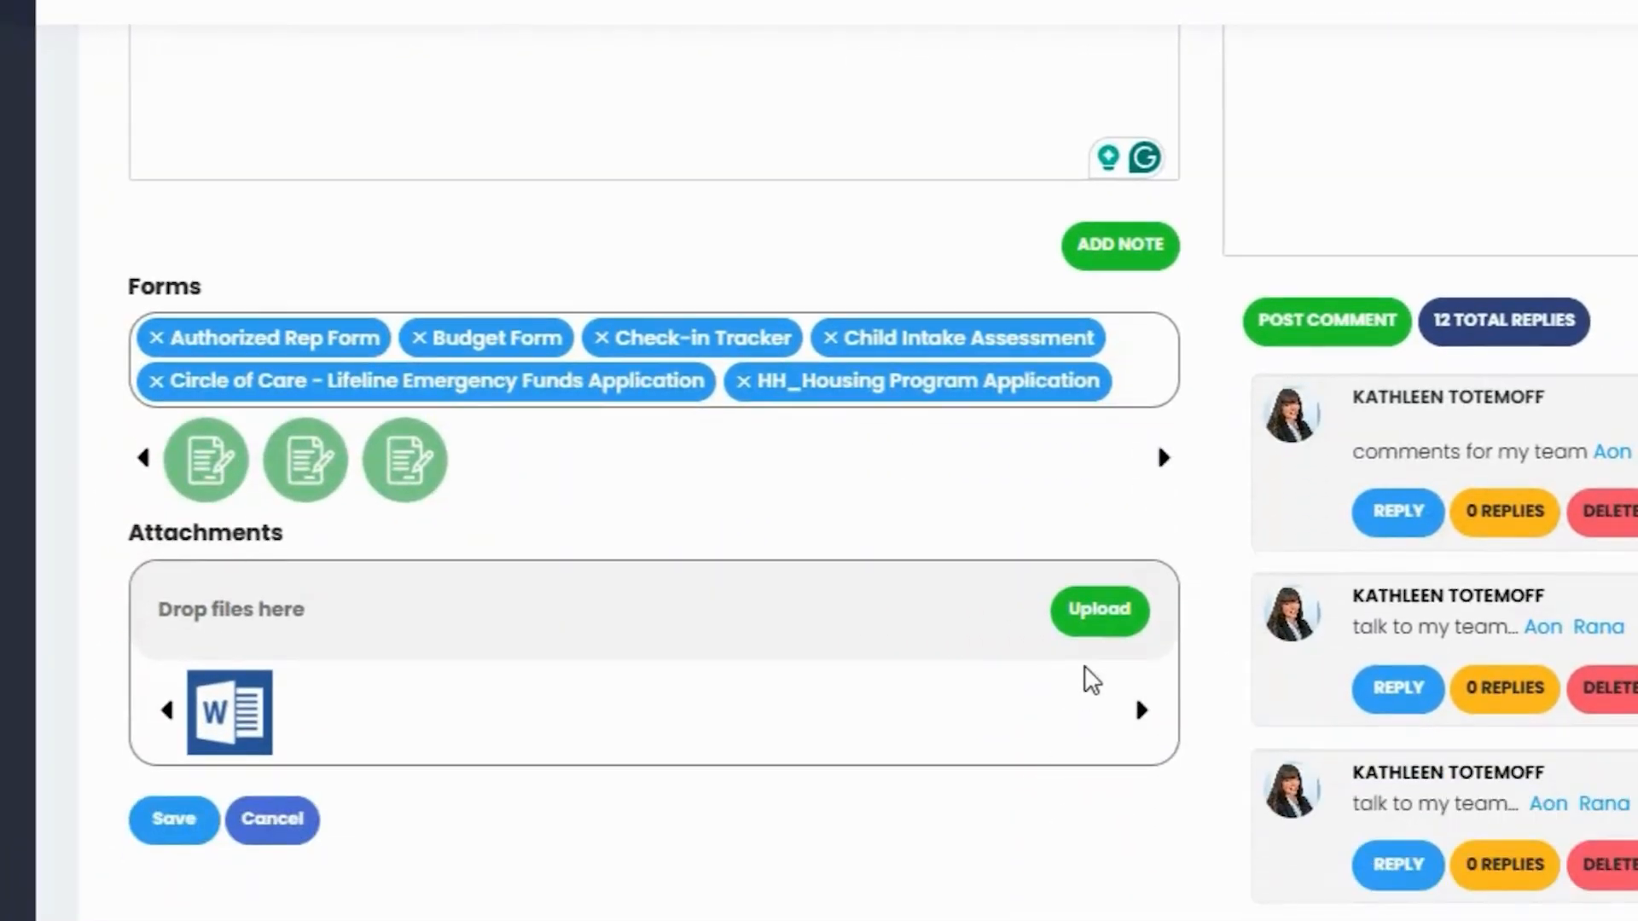
scroll(1088, 677, "down", 3)
scroll(1079, 682, "up", 14)
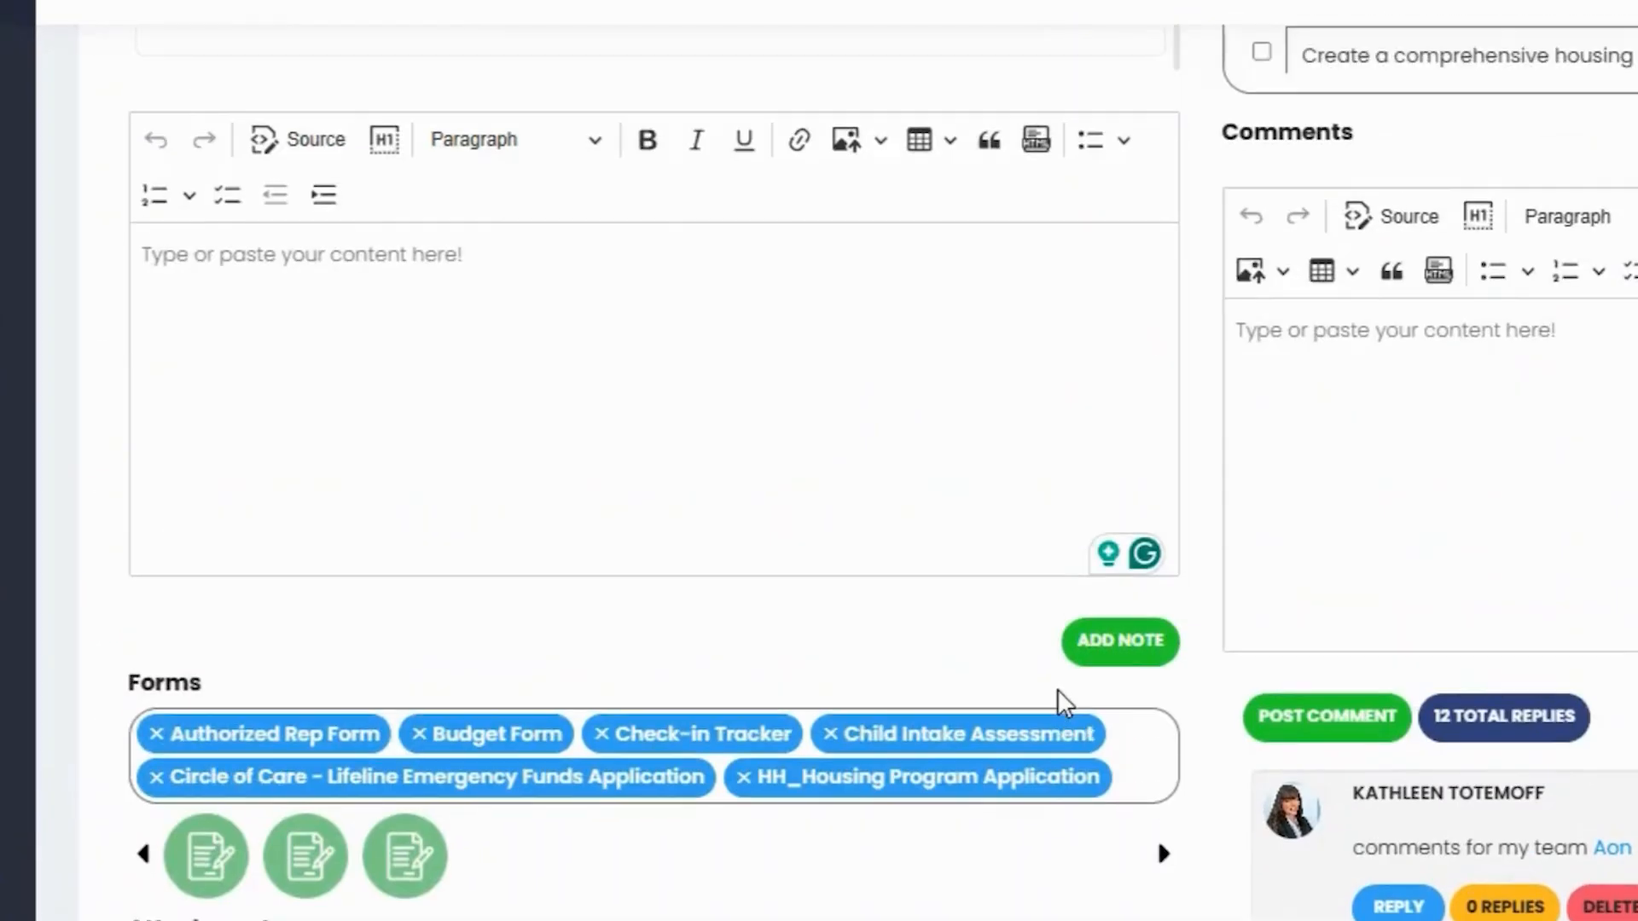
scroll(1060, 700, "up", 7)
scroll(1305, 669, "up", 3)
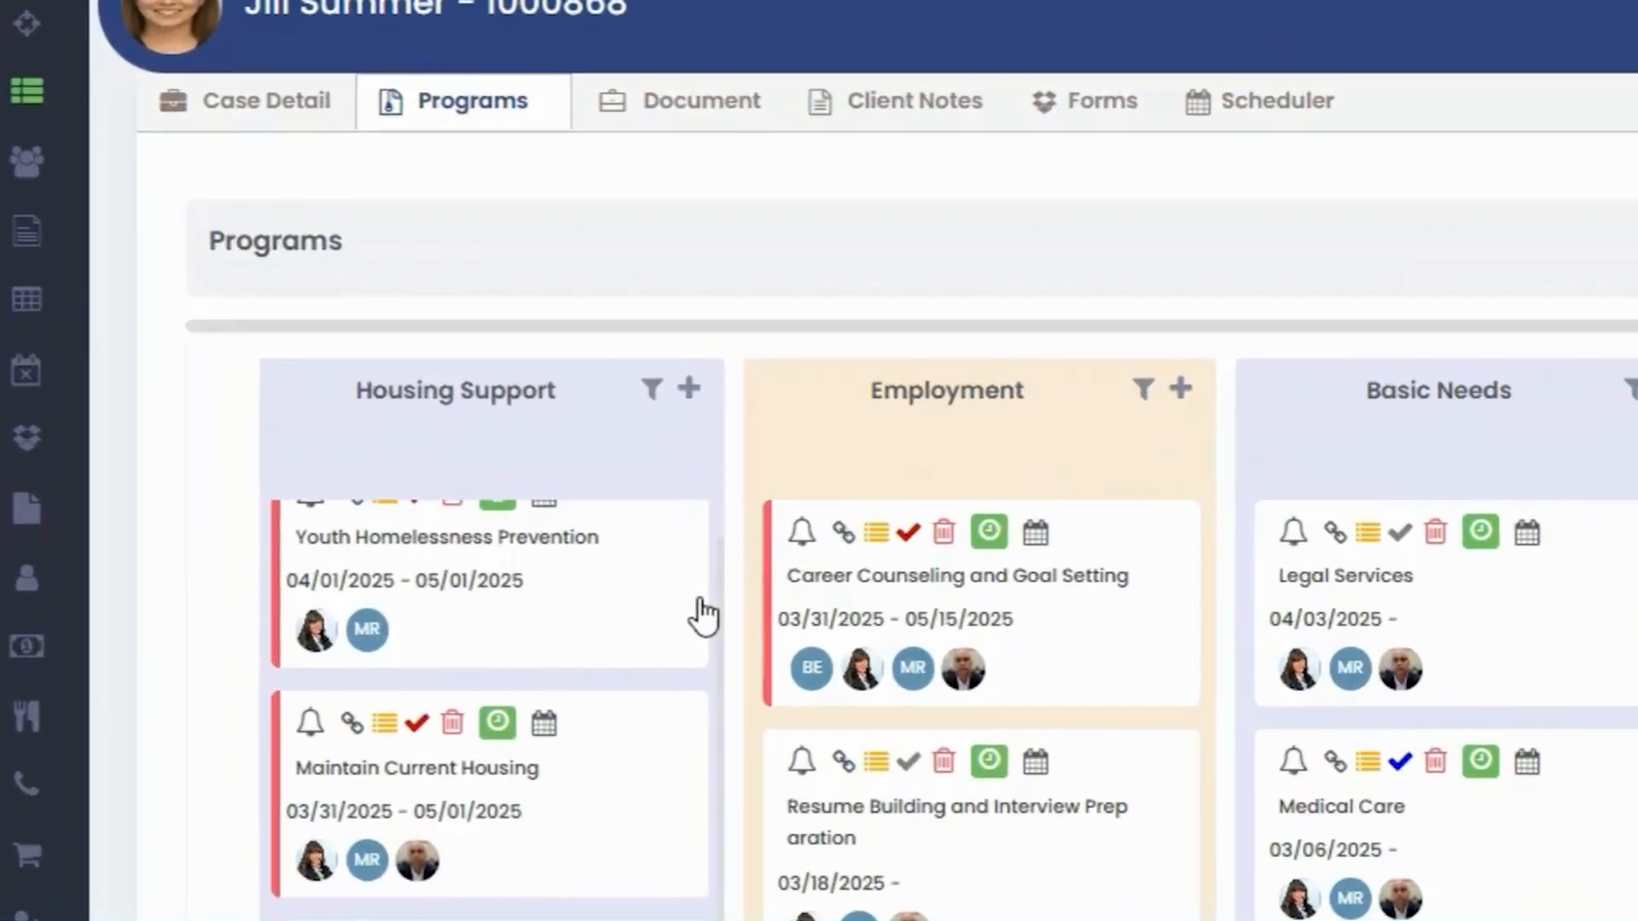
Step: Start a calendar event from the Shelter and Housing Assistance activity, add another staff member as attendee and view the available forms
scroll(550, 656, "down", 5)
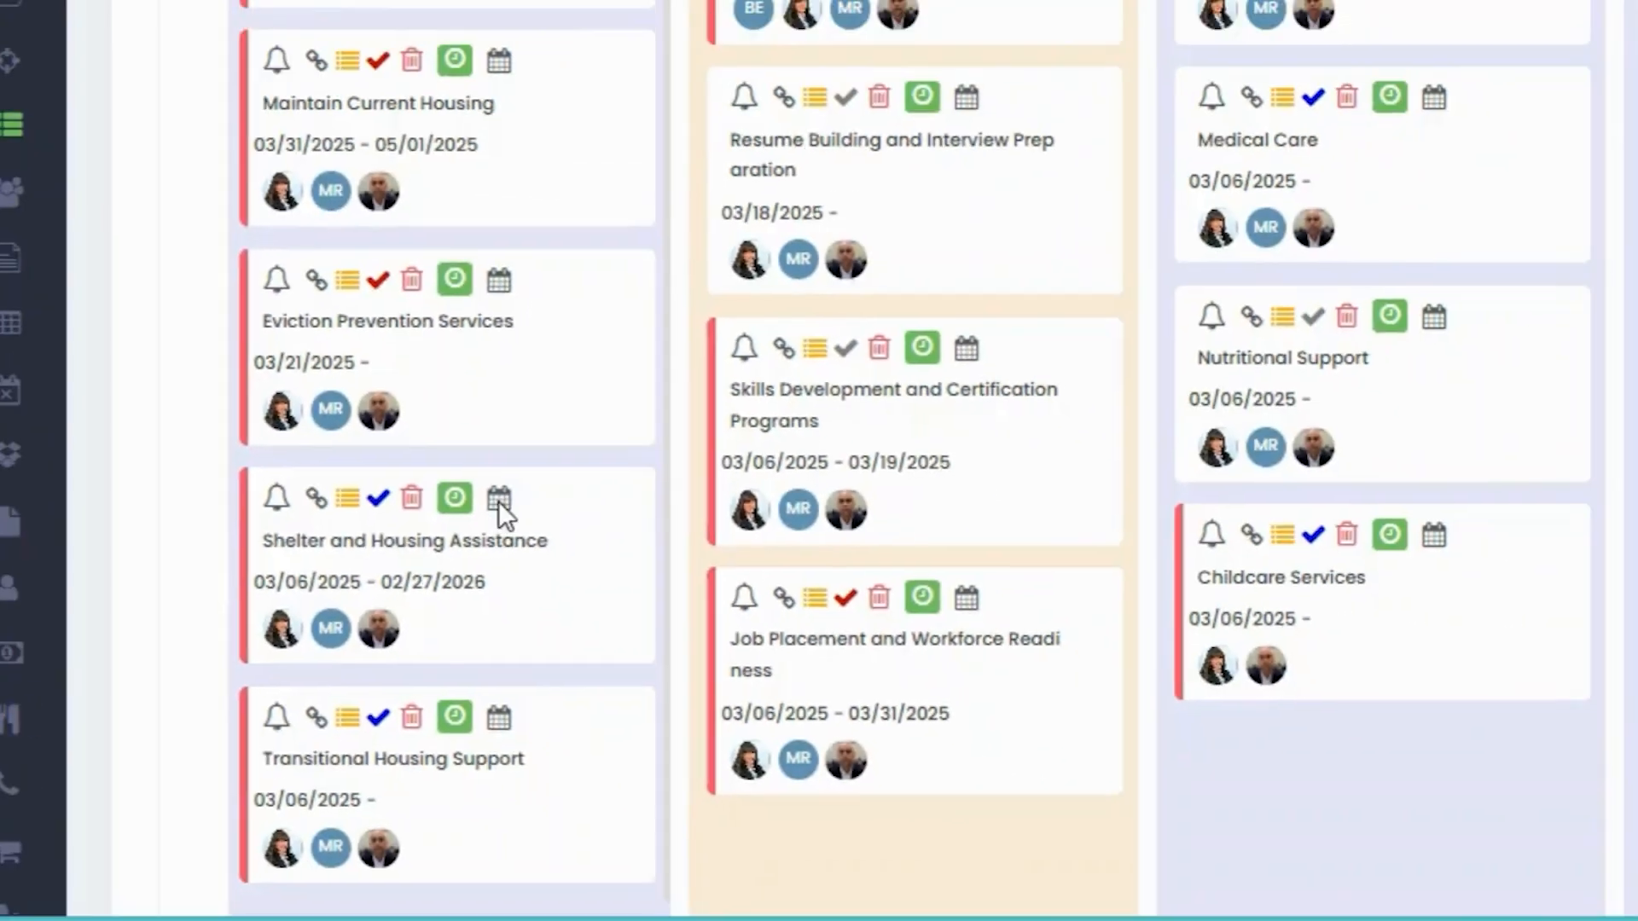
left_click(499, 498)
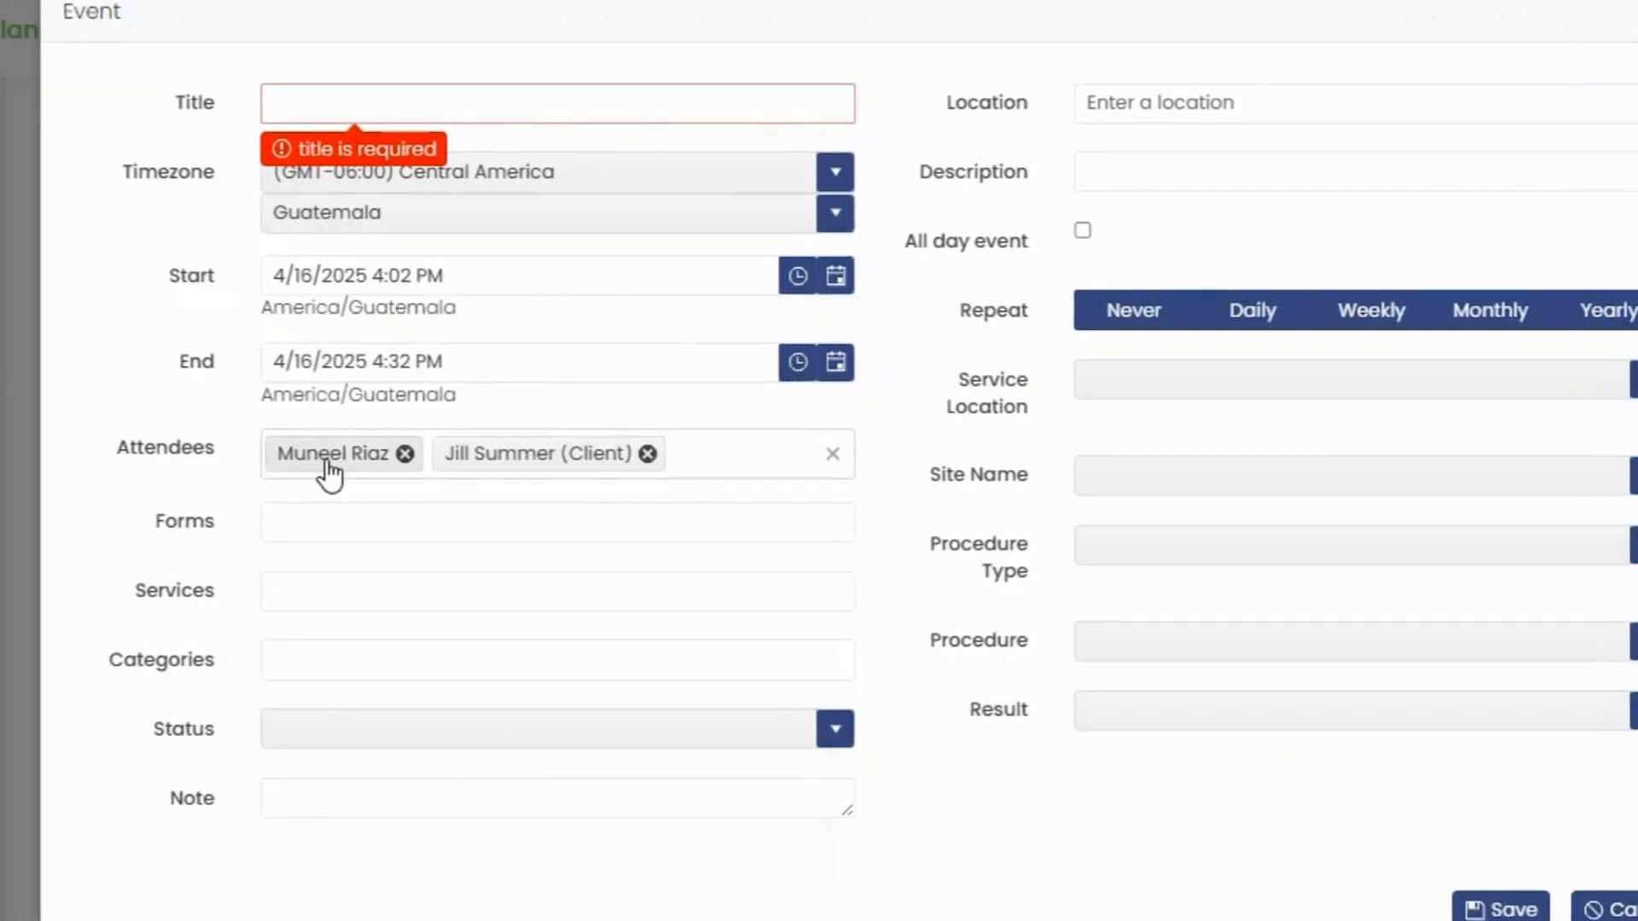
left_click(801, 453)
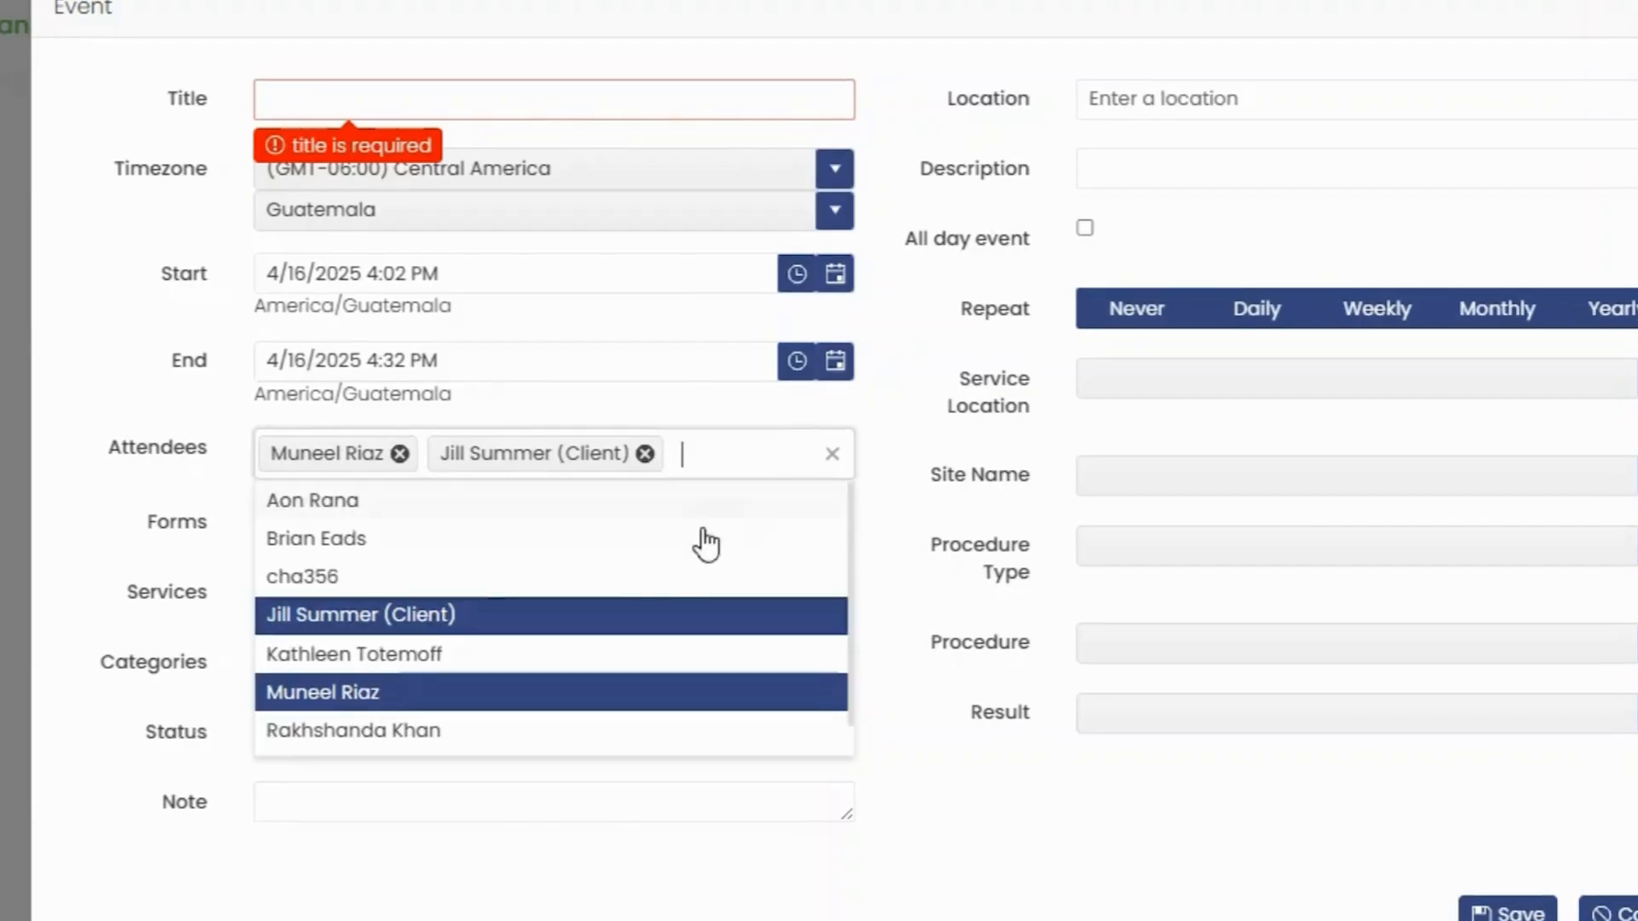
left_click(542, 658)
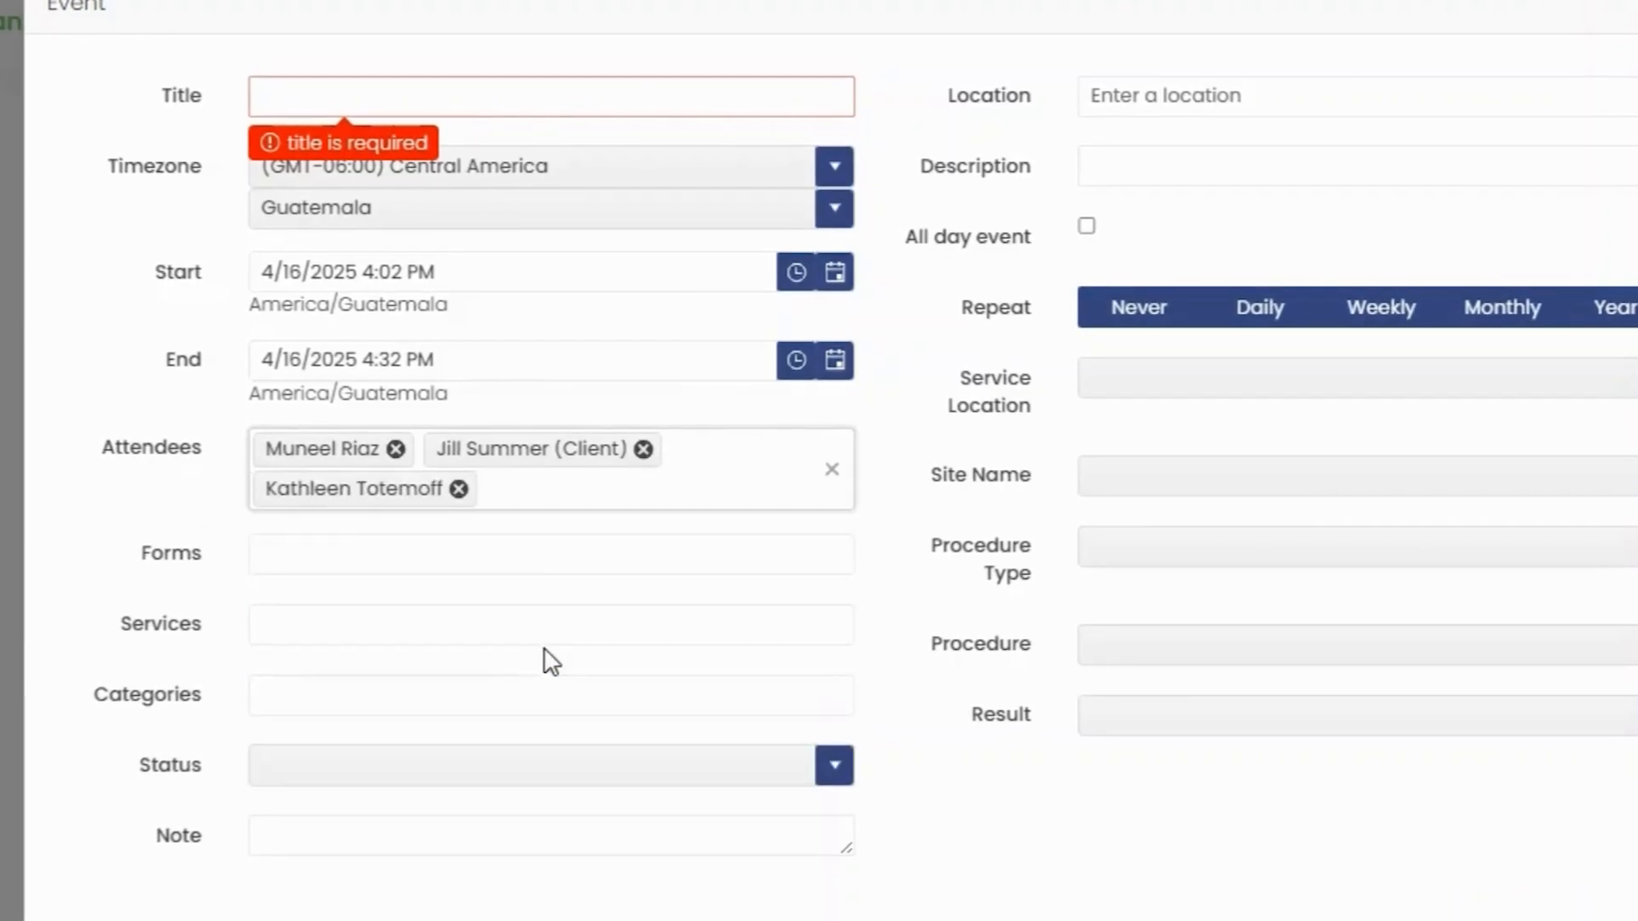
left_click(566, 561)
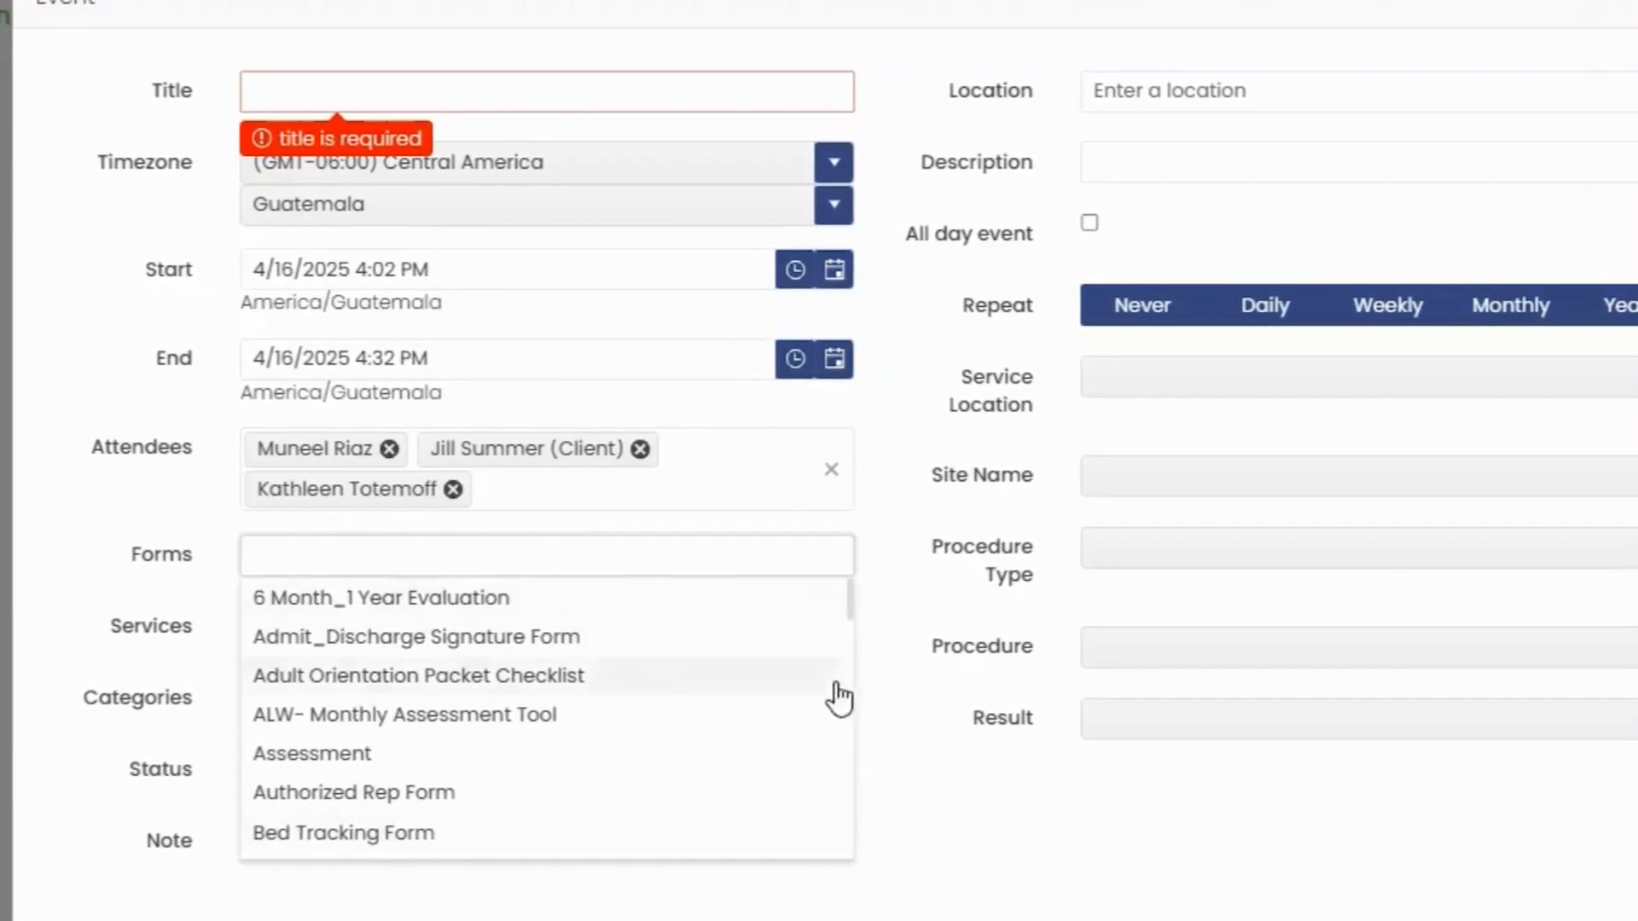
left_click(888, 762)
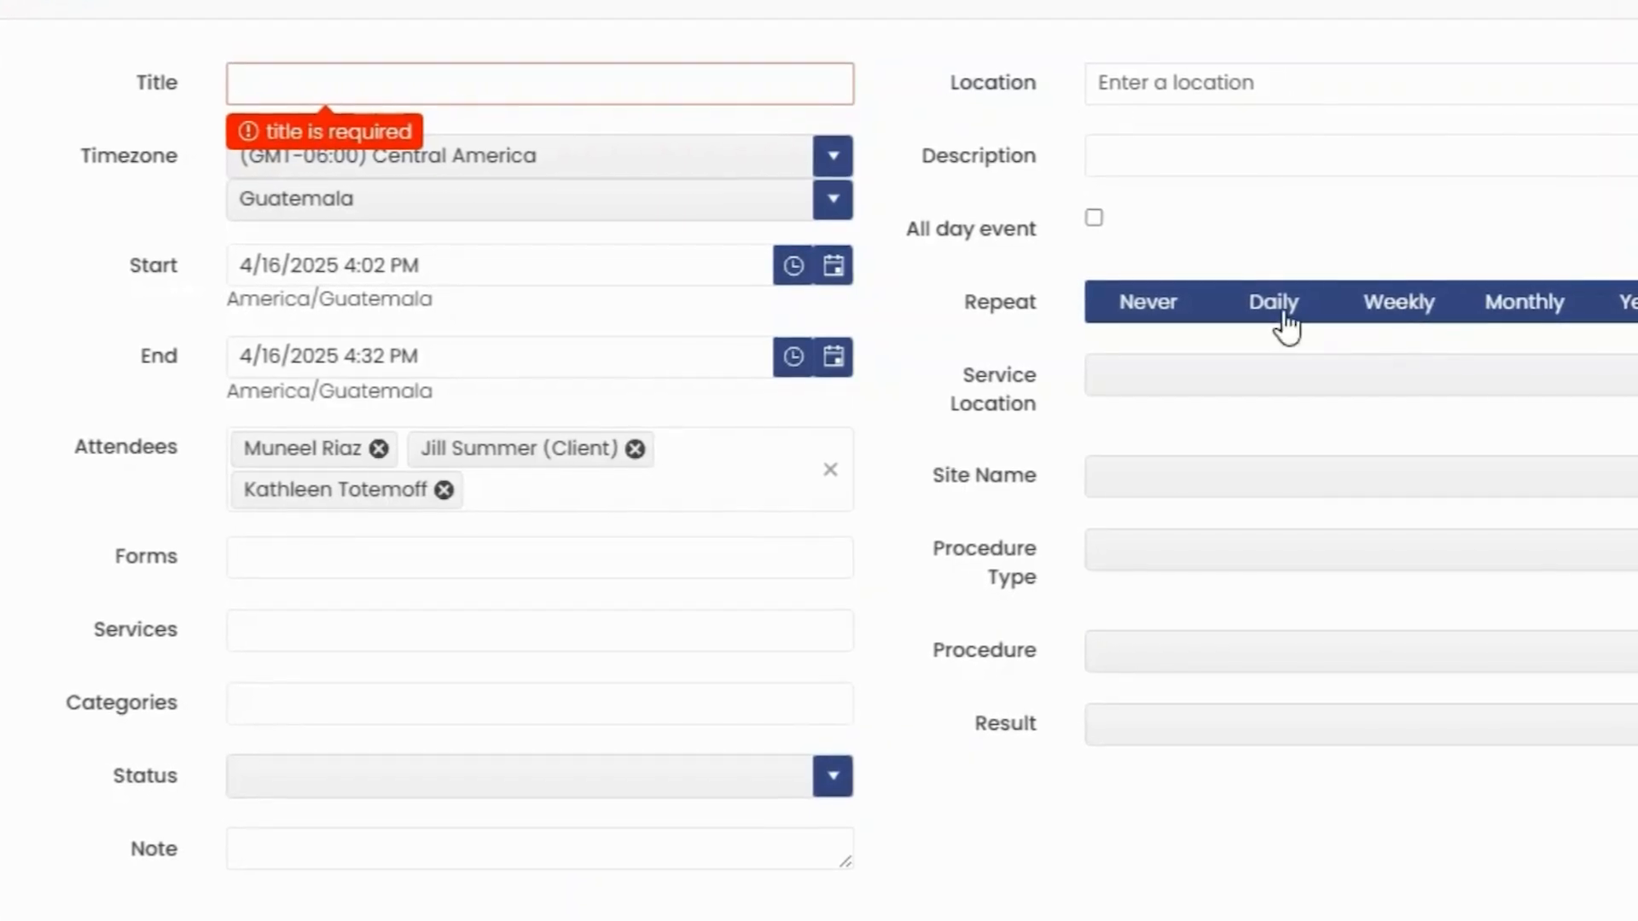
Step: Try to save the event with weekly repetition, testing an end after 4 occurrences and on a set date, and close the event form
left_click(1164, 321)
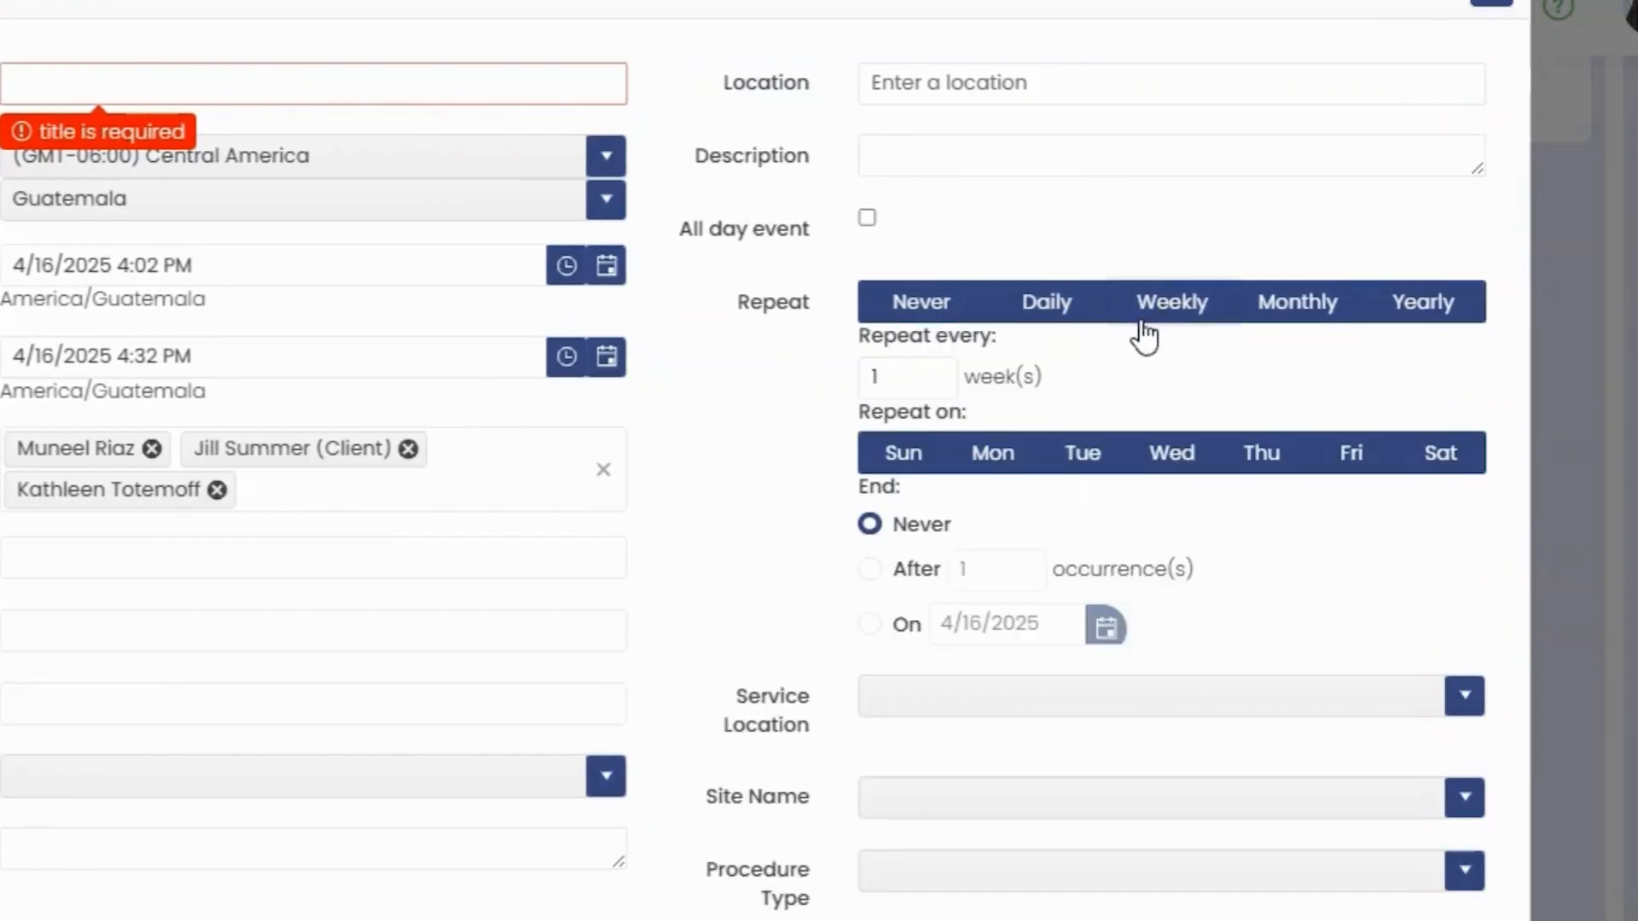
scroll(892, 341, "down", 2)
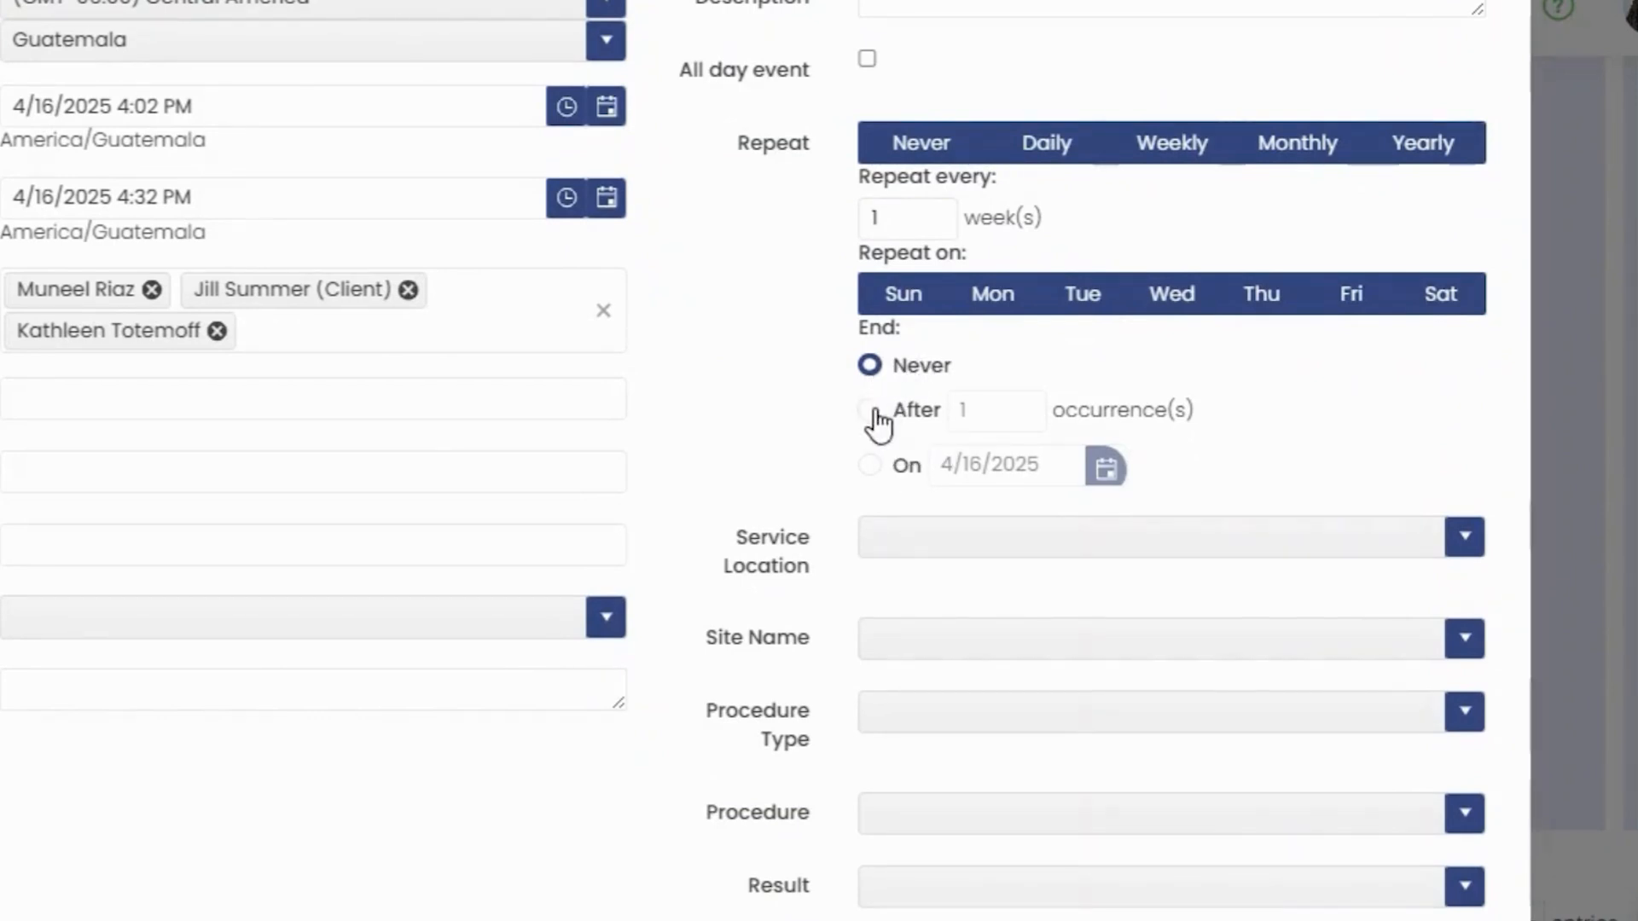
key("BackSpace")
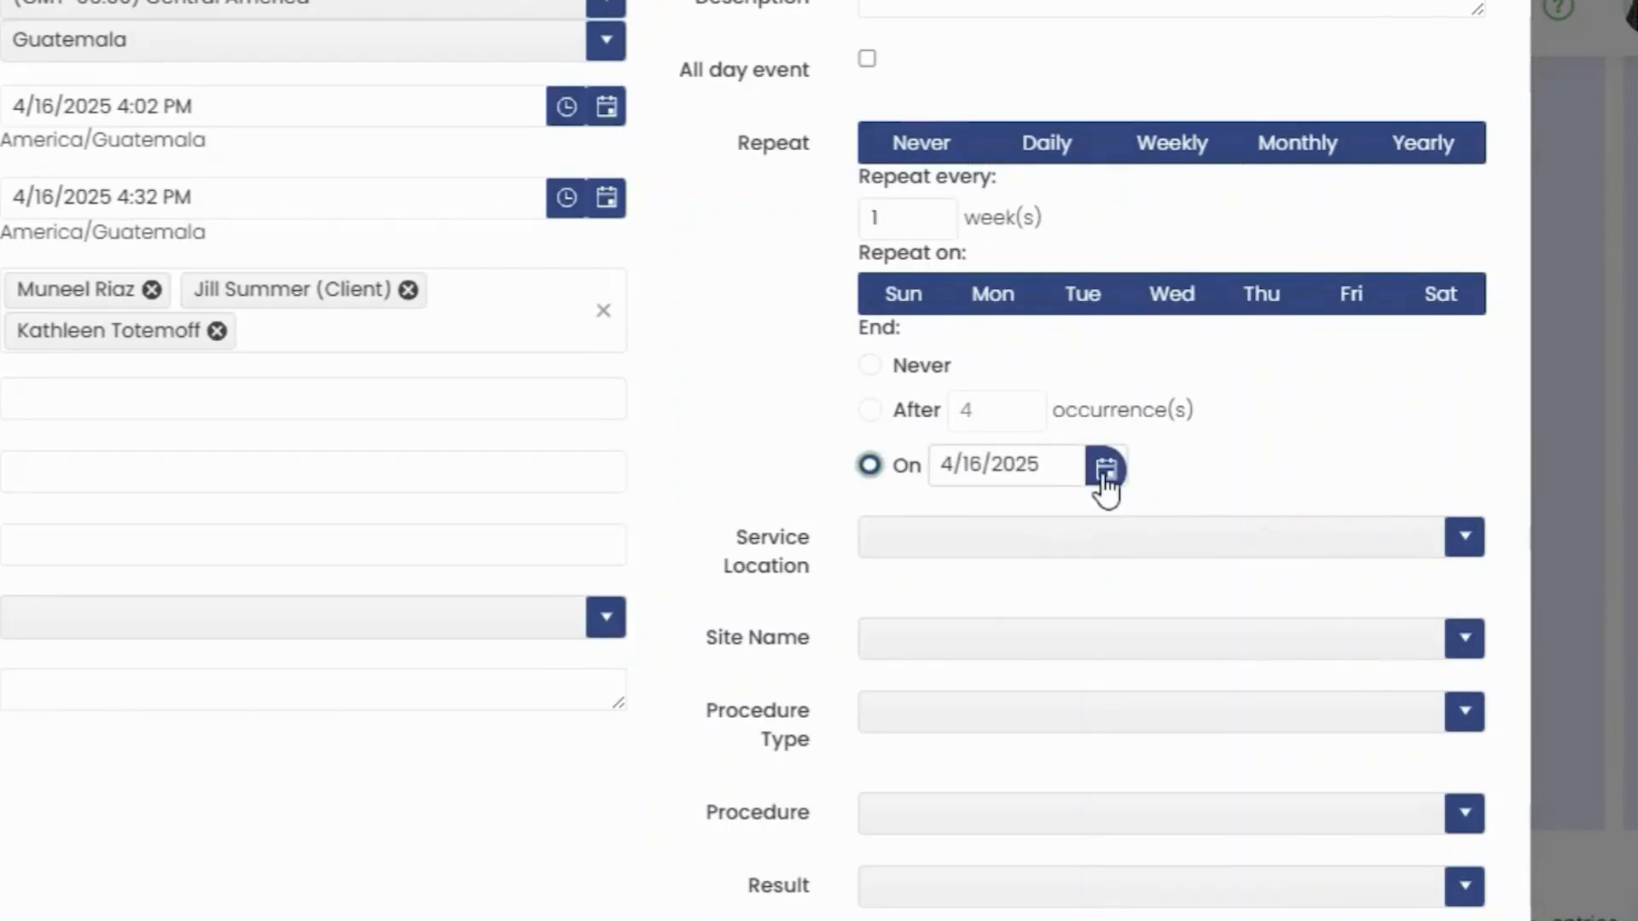
left_click(1106, 479)
left_click(1350, 444)
scroll(1382, 442, "down", 3)
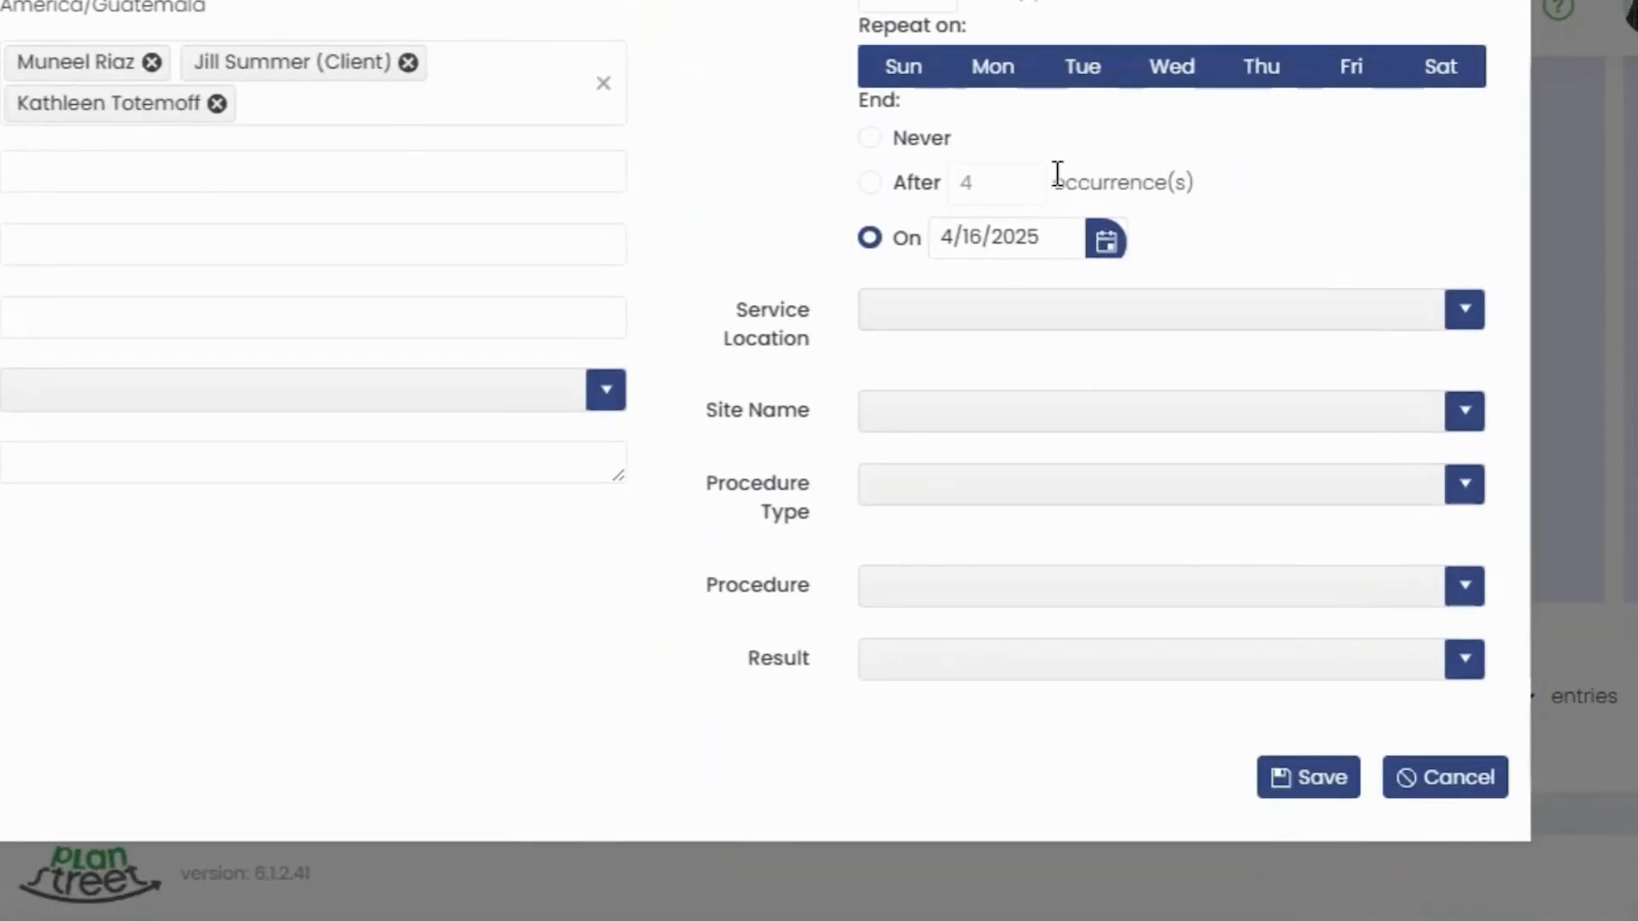
left_click(1333, 781)
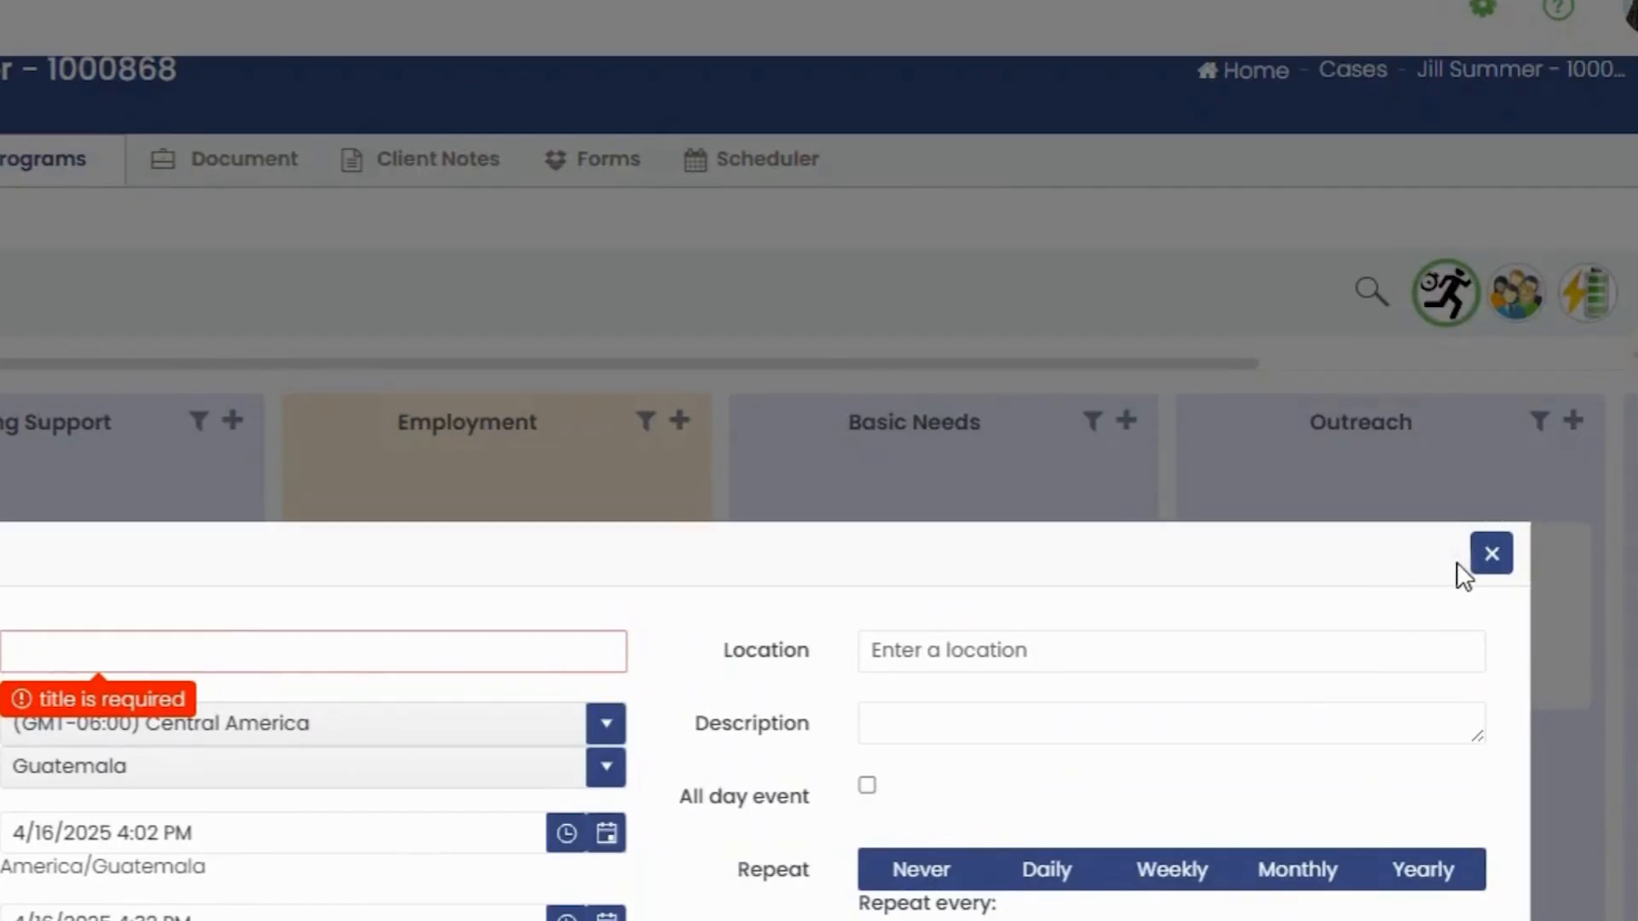
left_click(1491, 553)
Step: Open the case's Scheduler and display its calendar by week and by month
left_click(61, 163)
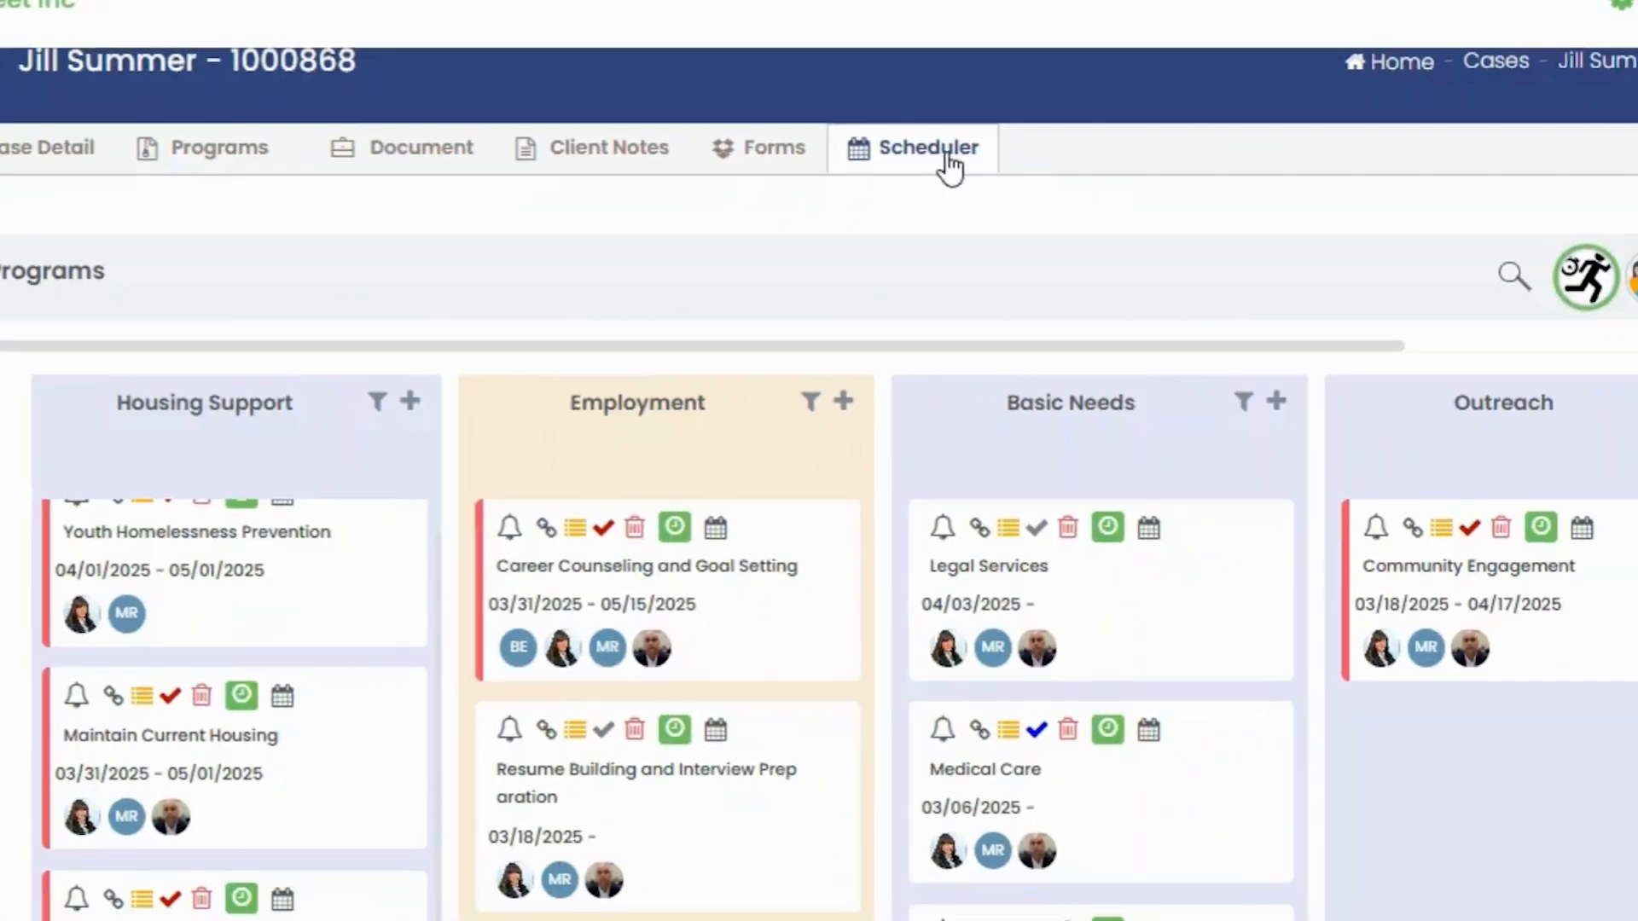
left_click(955, 164)
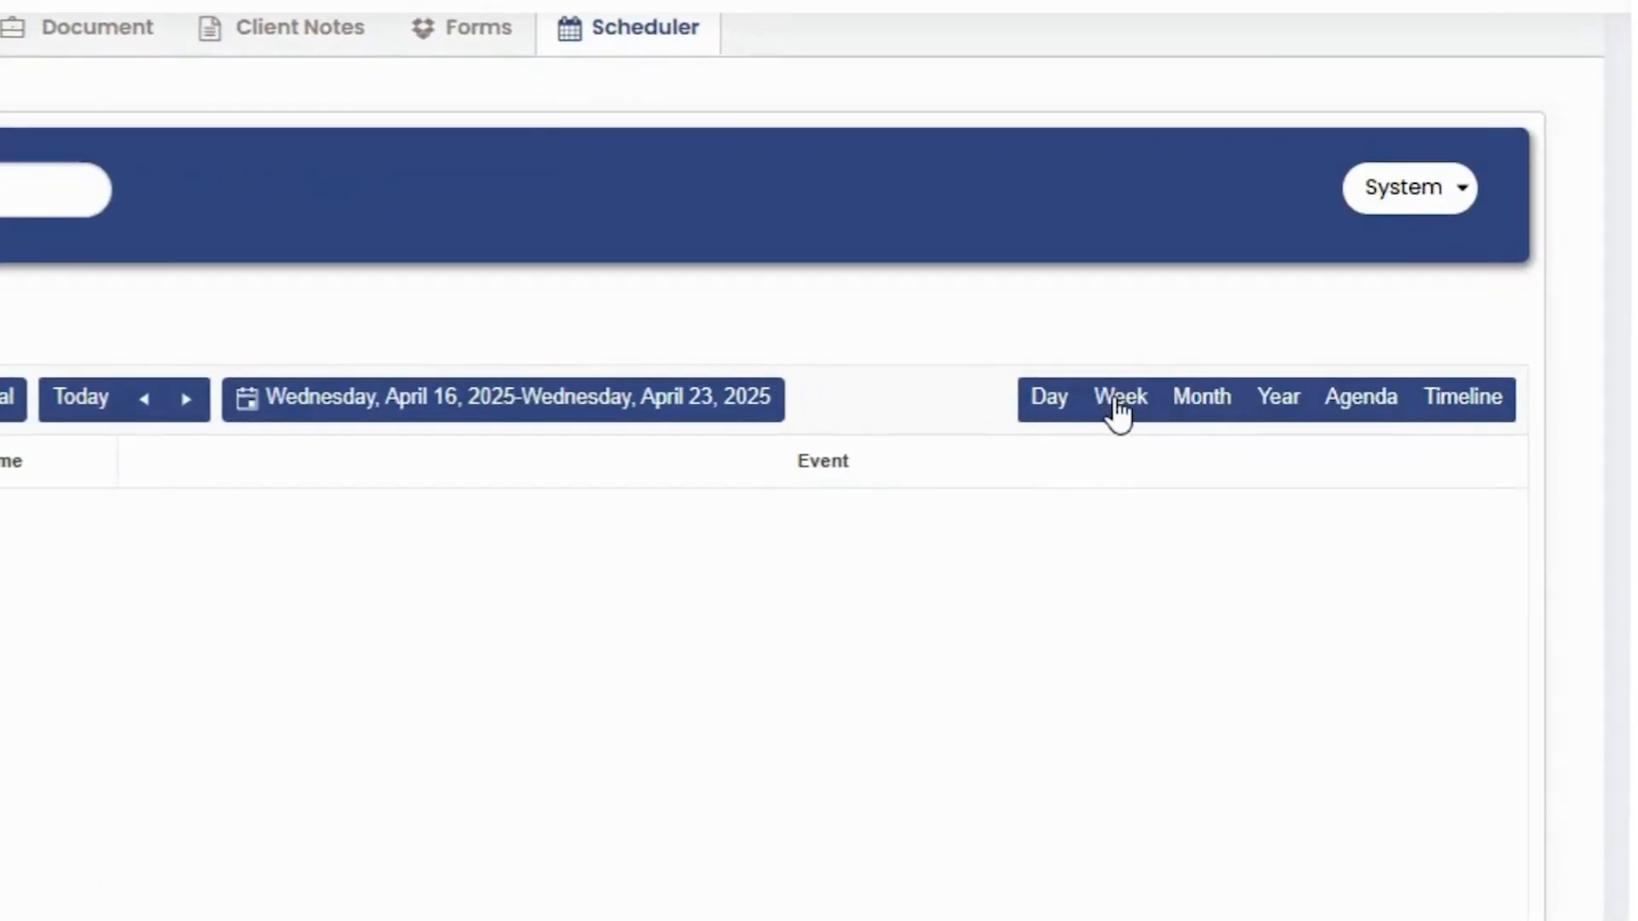
left_click(1118, 403)
left_click(1223, 418)
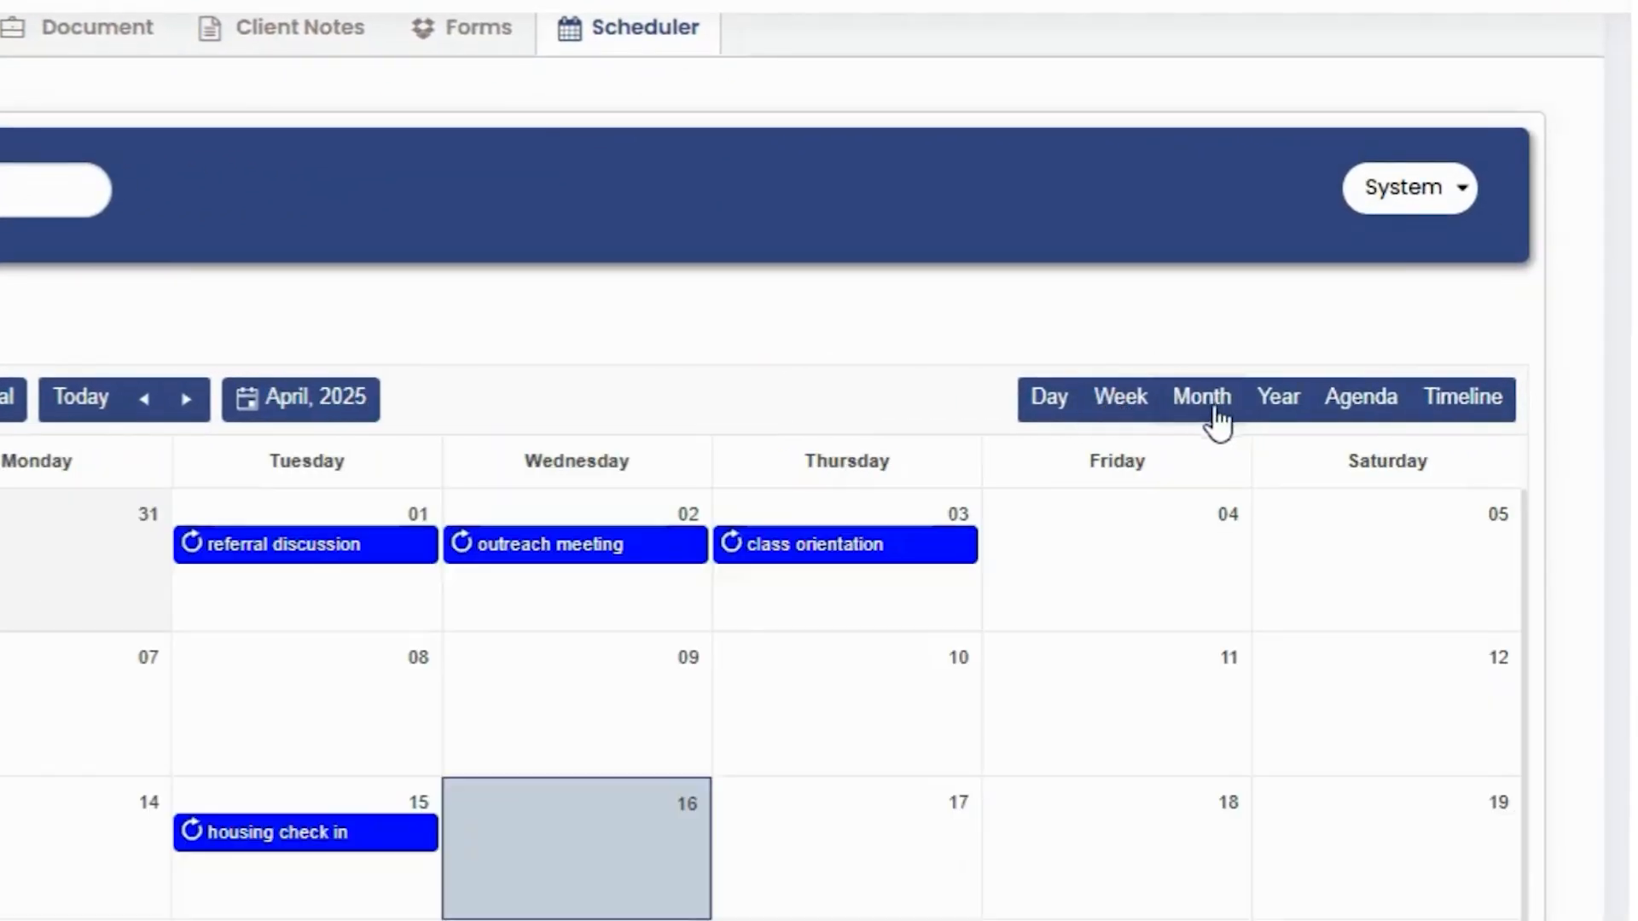